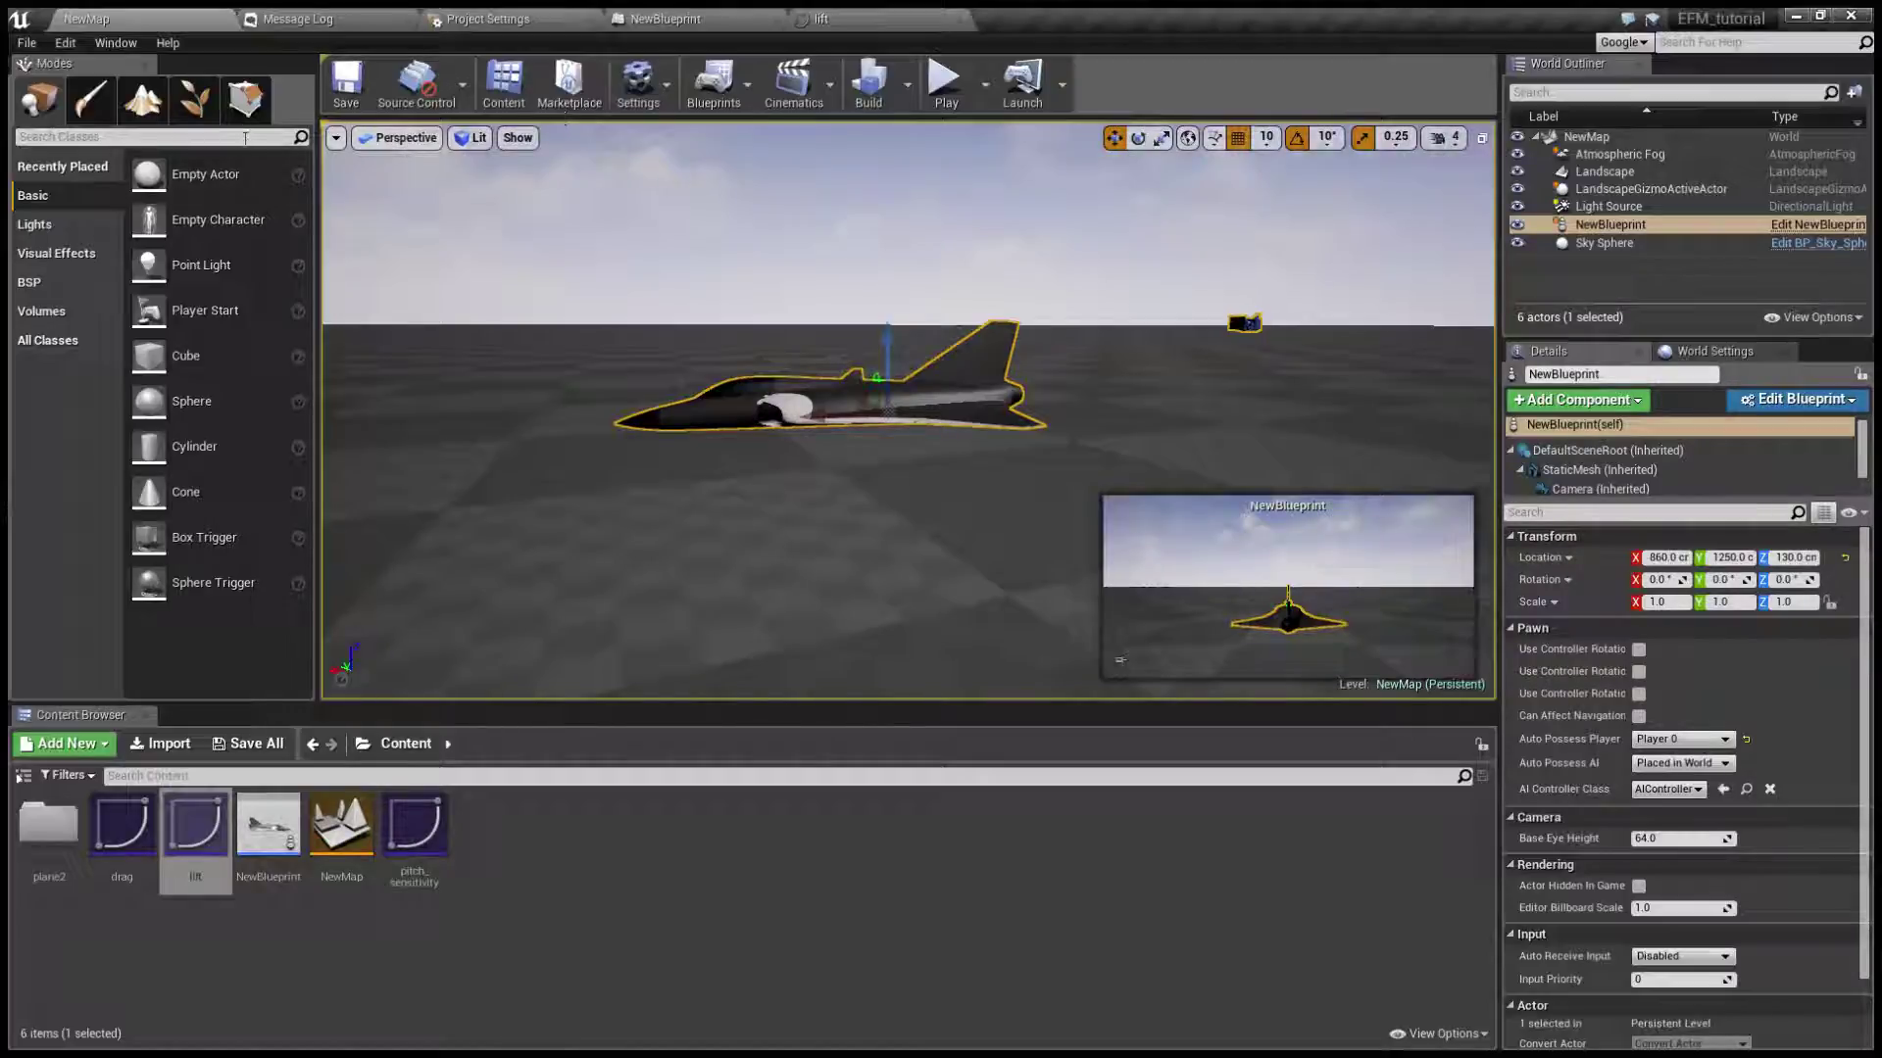
Select the jet blueprint's easyFM component, review its flight settings, and start a Play test flight
{"action": "left_click", "coordinate": [690, 13]}
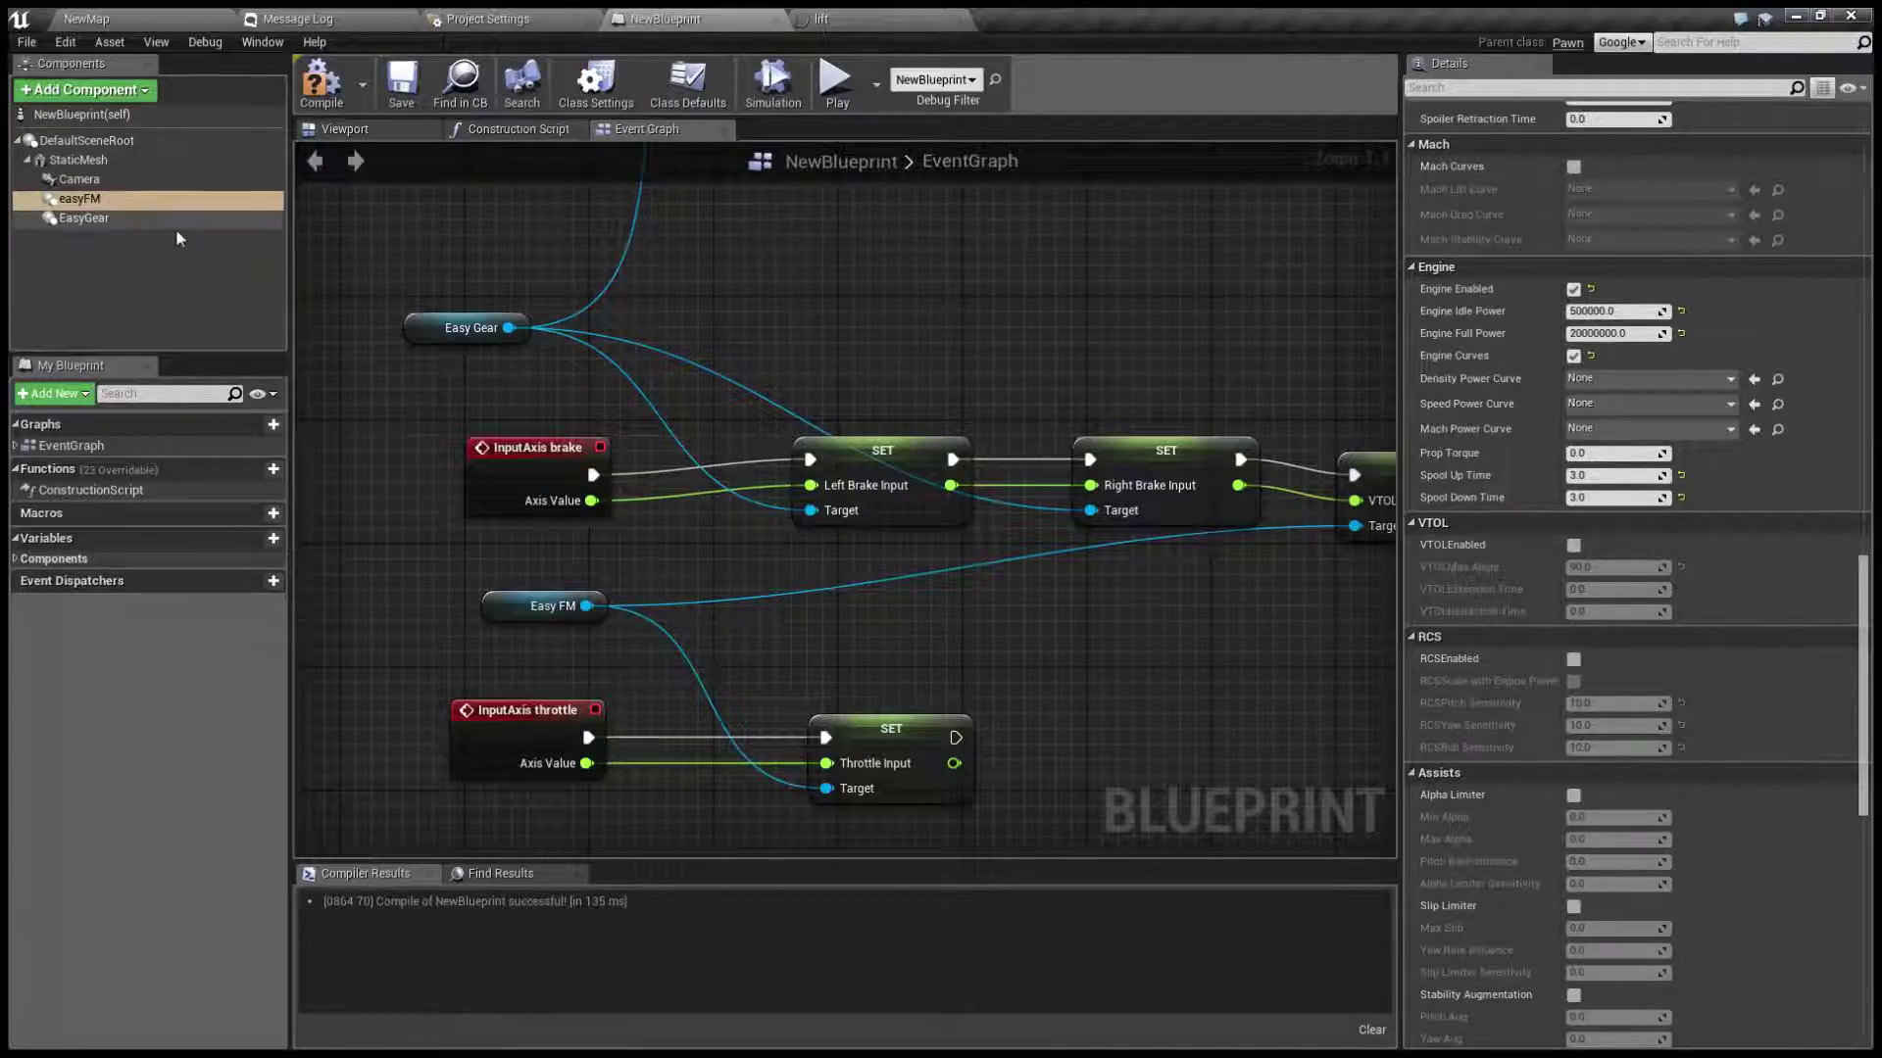
{"action": "left_click", "coordinate": [98, 200]}
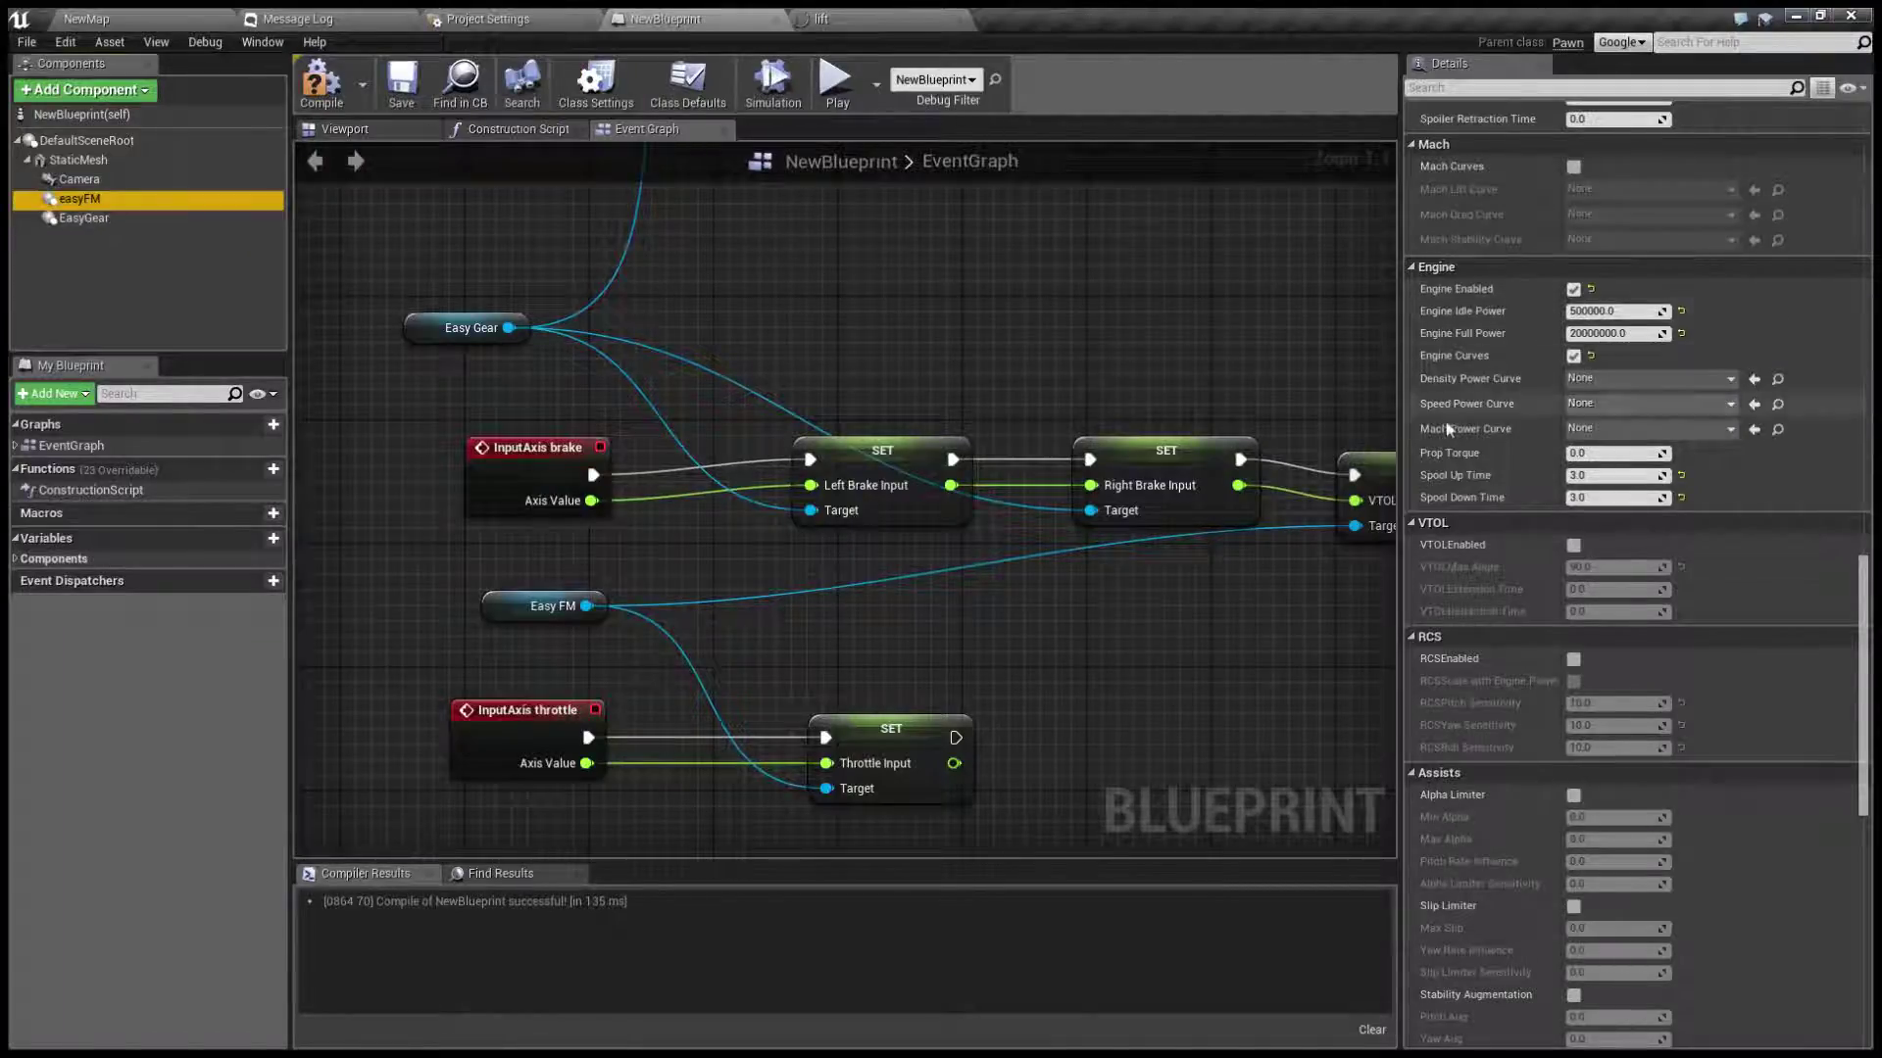
{"action": "scroll", "coordinate": [1445, 427], "scroll_direction": "up", "scroll_amount": 2}
{"action": "scroll", "coordinate": [1433, 494], "scroll_direction": "up", "scroll_amount": 10}
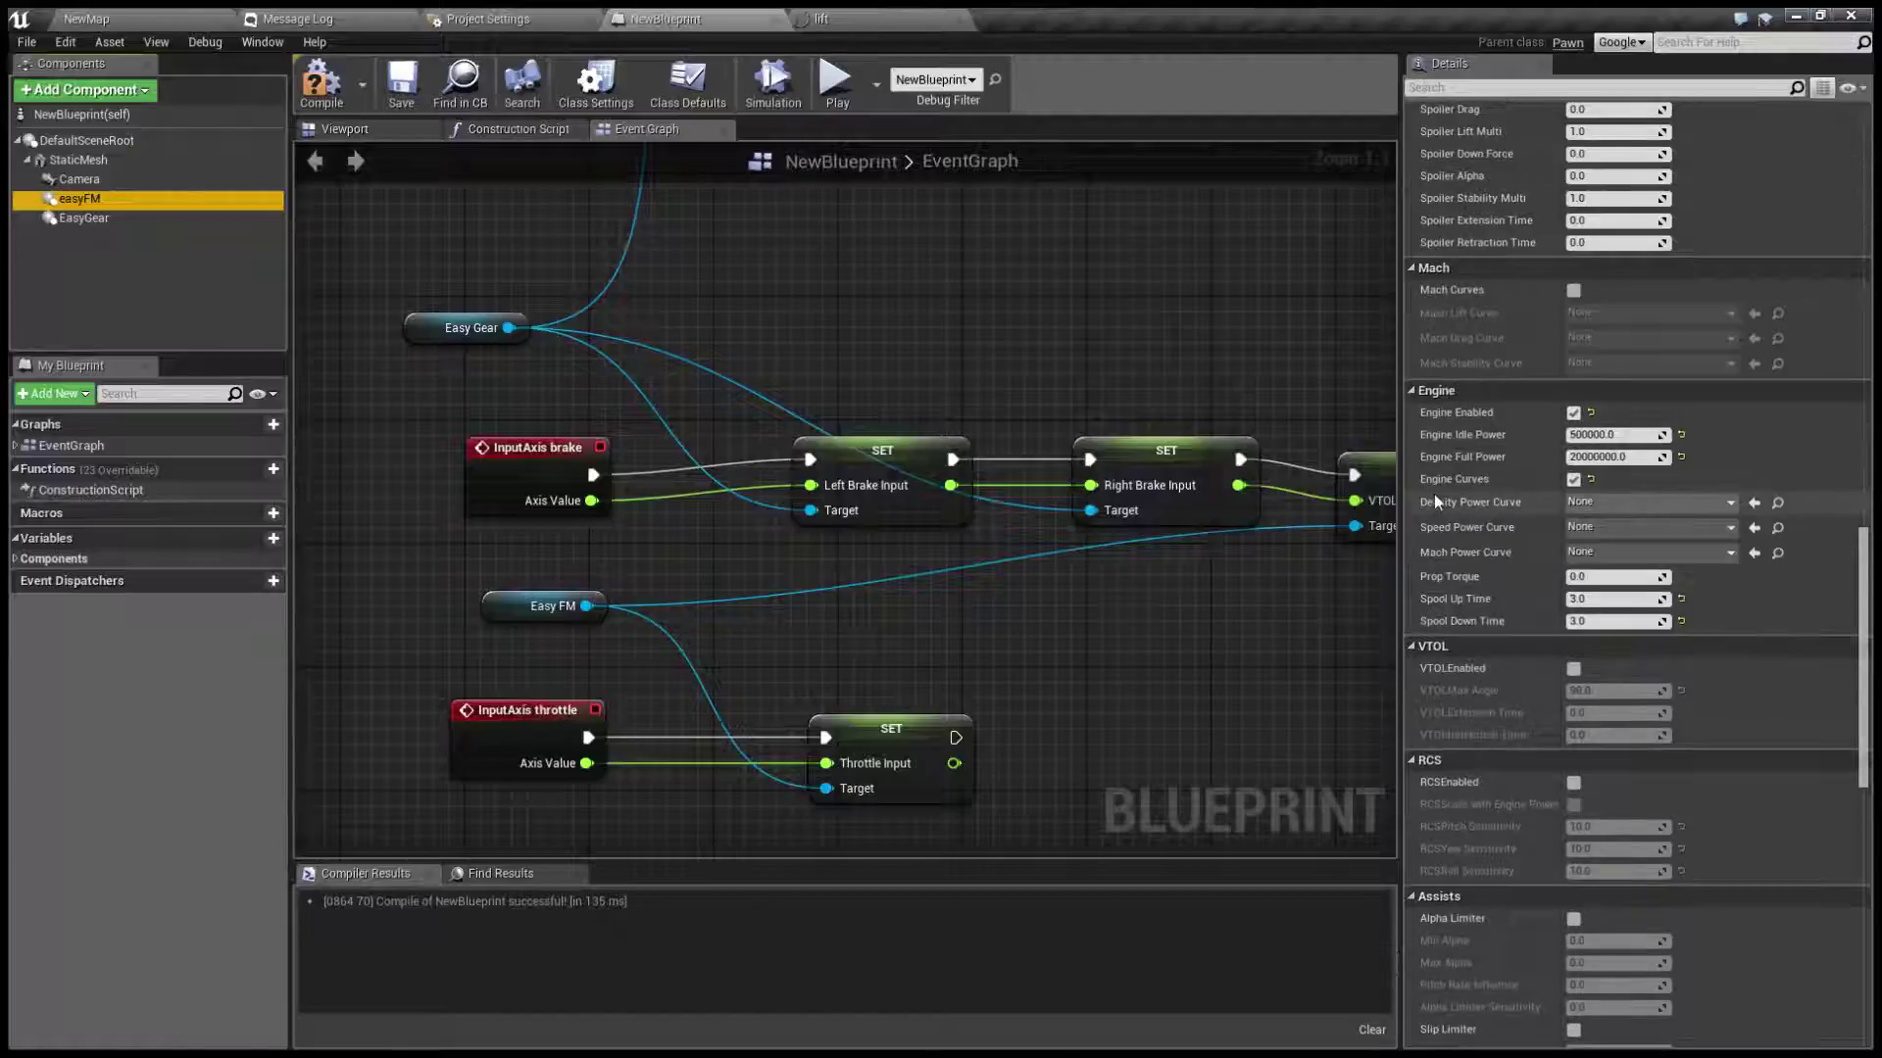
{"action": "scroll", "coordinate": [1433, 521], "scroll_direction": "up", "scroll_amount": 6}
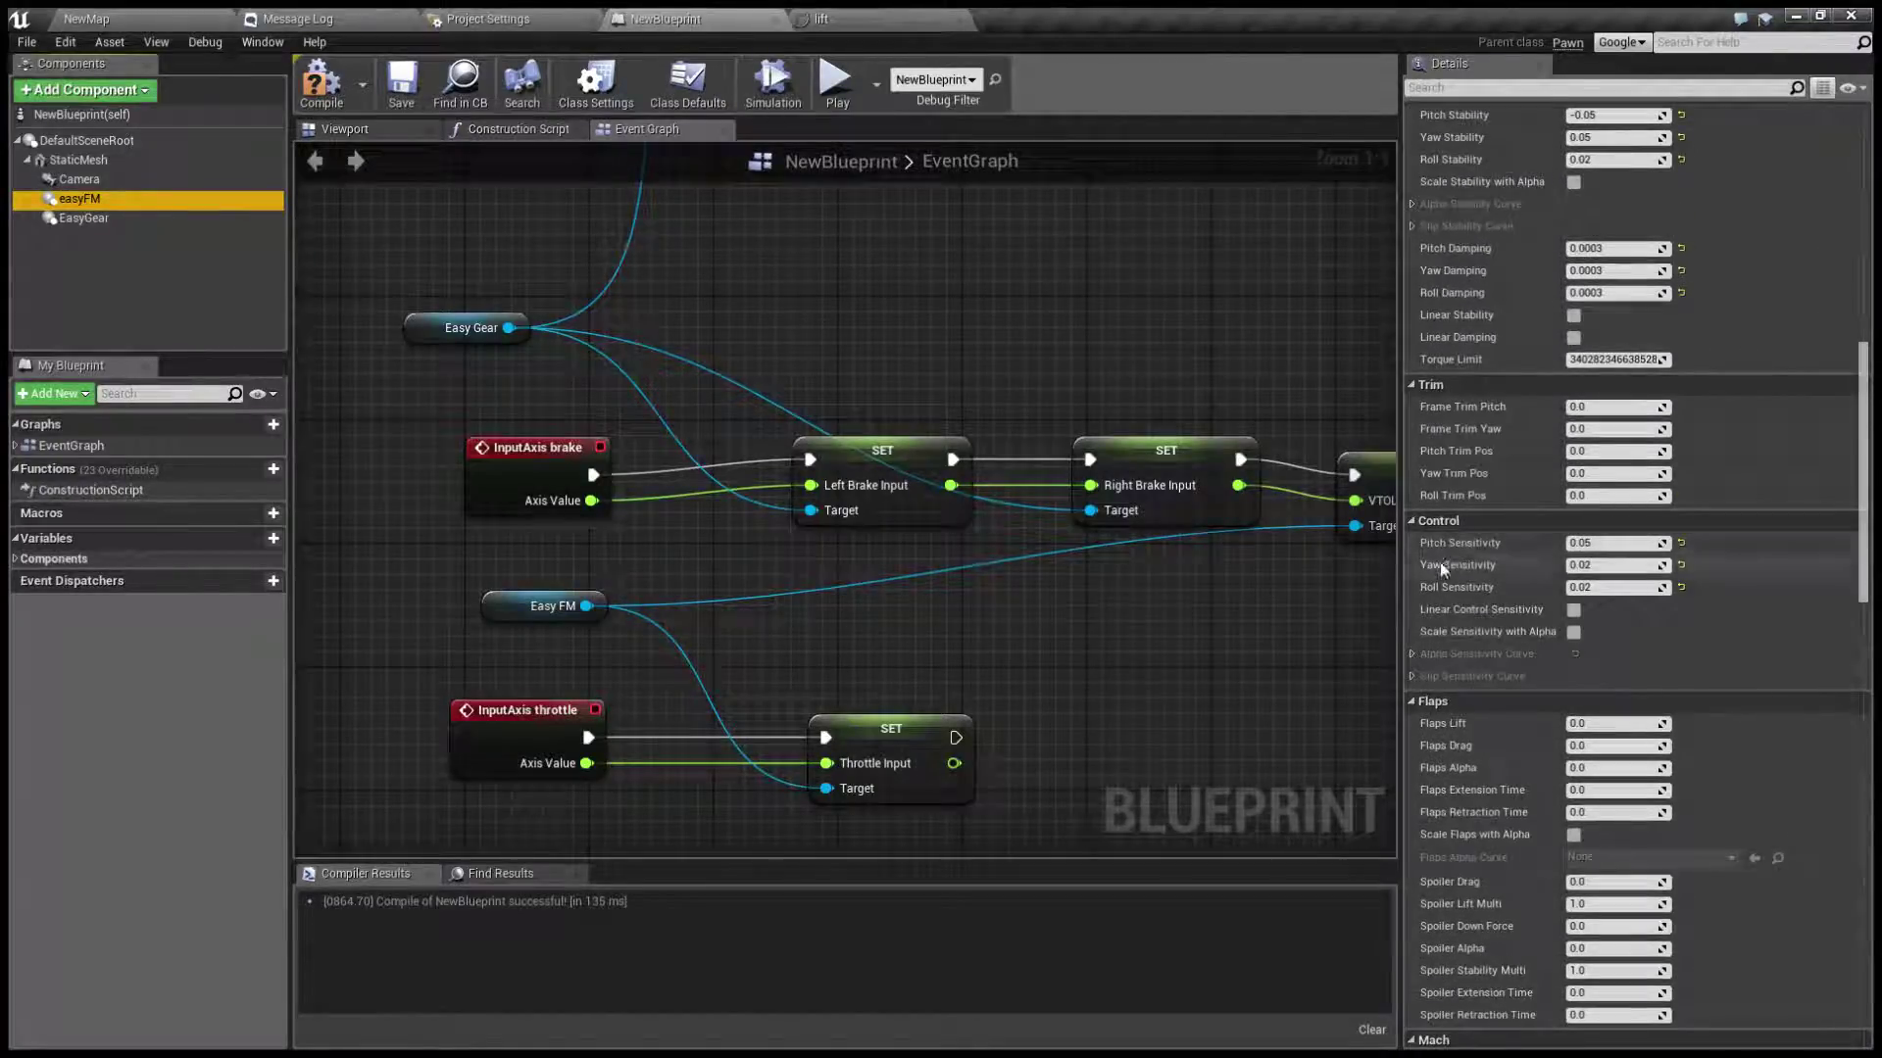
{"action": "scroll", "coordinate": [1429, 573], "scroll_direction": "up", "scroll_amount": 6}
{"action": "scroll", "coordinate": [1432, 571], "scroll_direction": "up", "scroll_amount": 2}
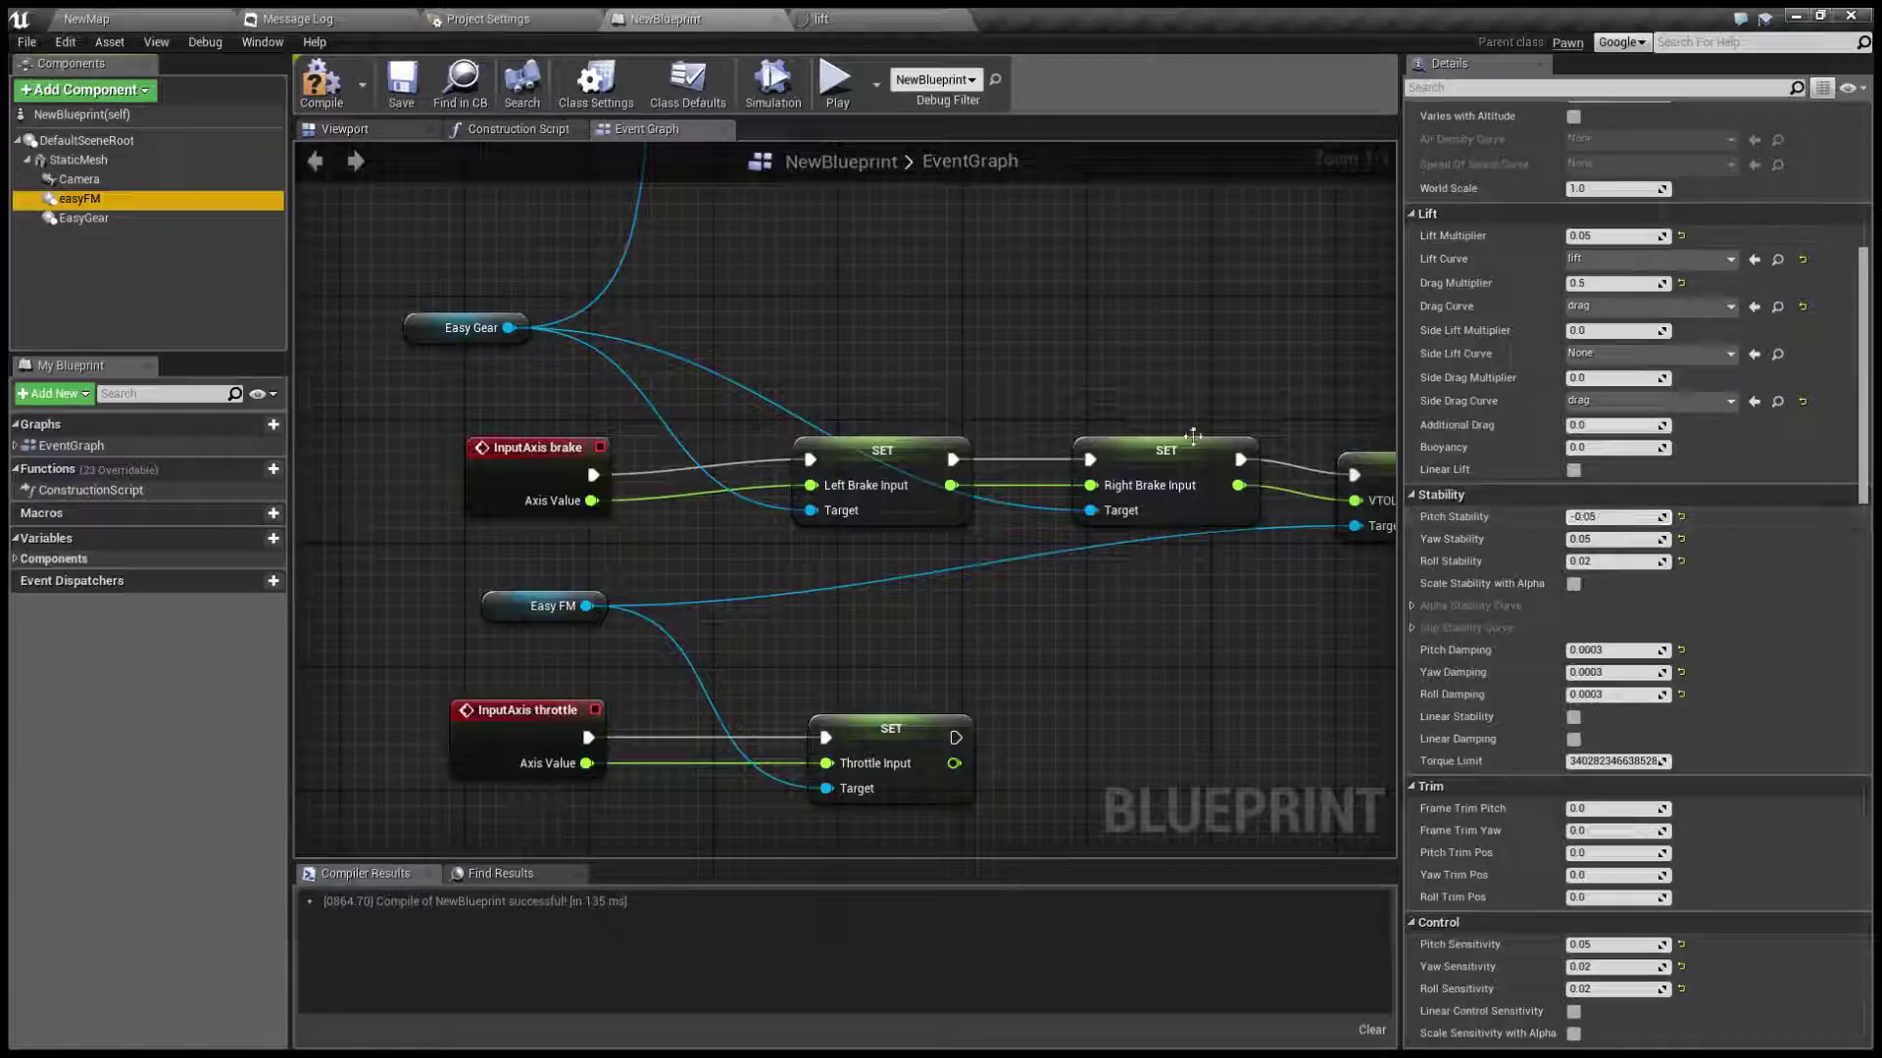
{"action": "left_click", "coordinate": [850, 83]}
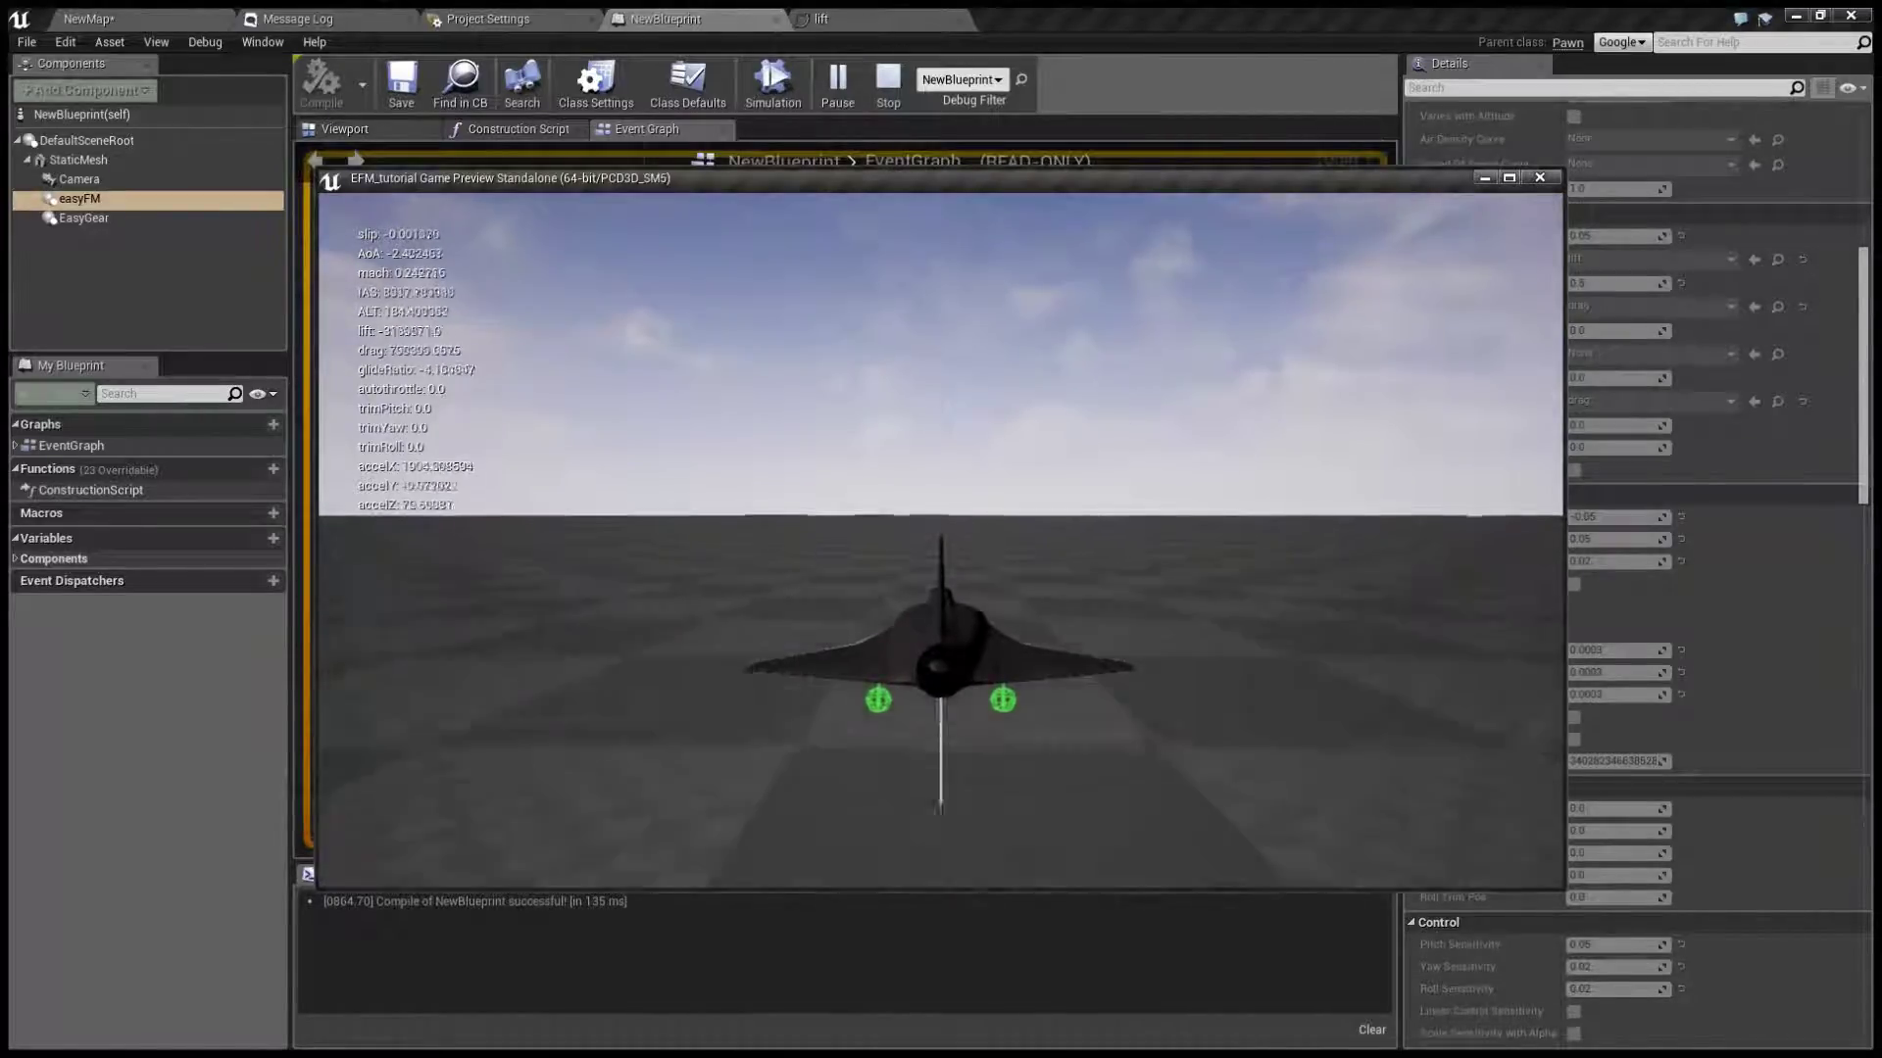
Pitch the jet up into a climb, back down toward level, then up again
{"action": "key", "text": "s"}
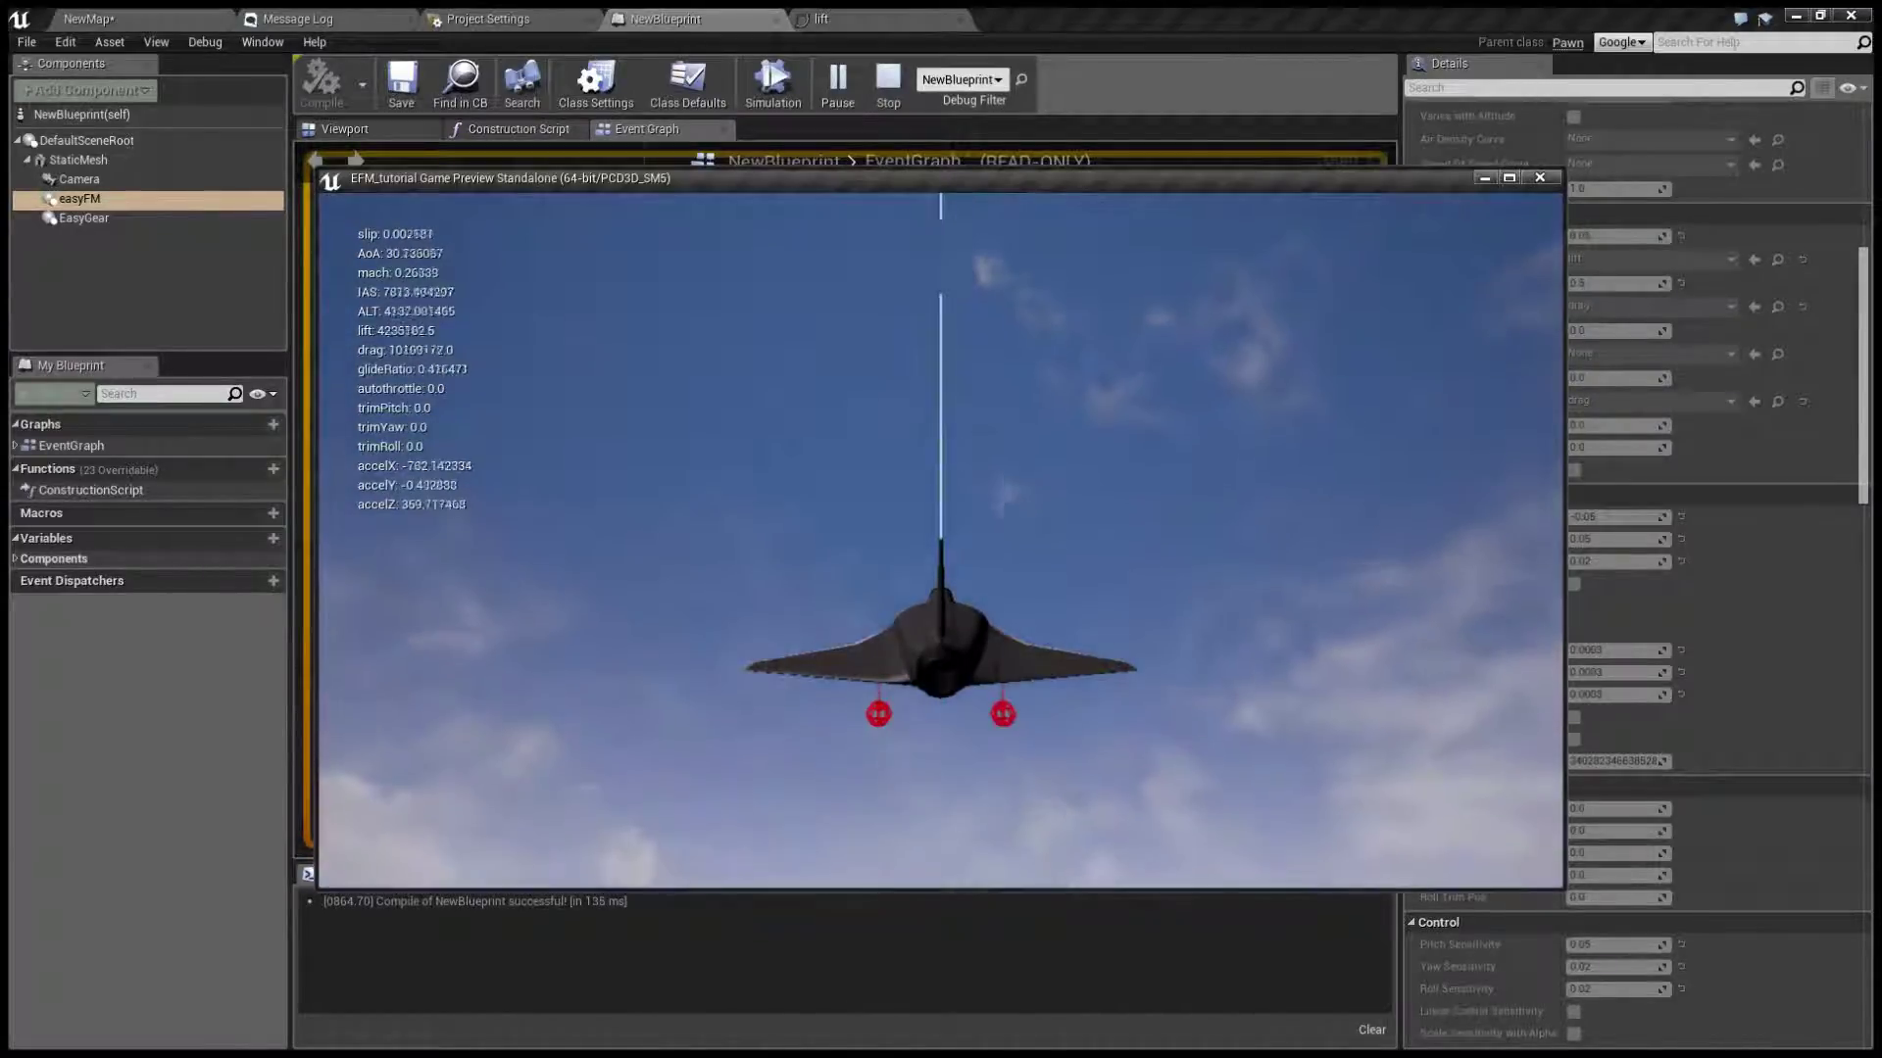
{"action": "key", "text": "w"}
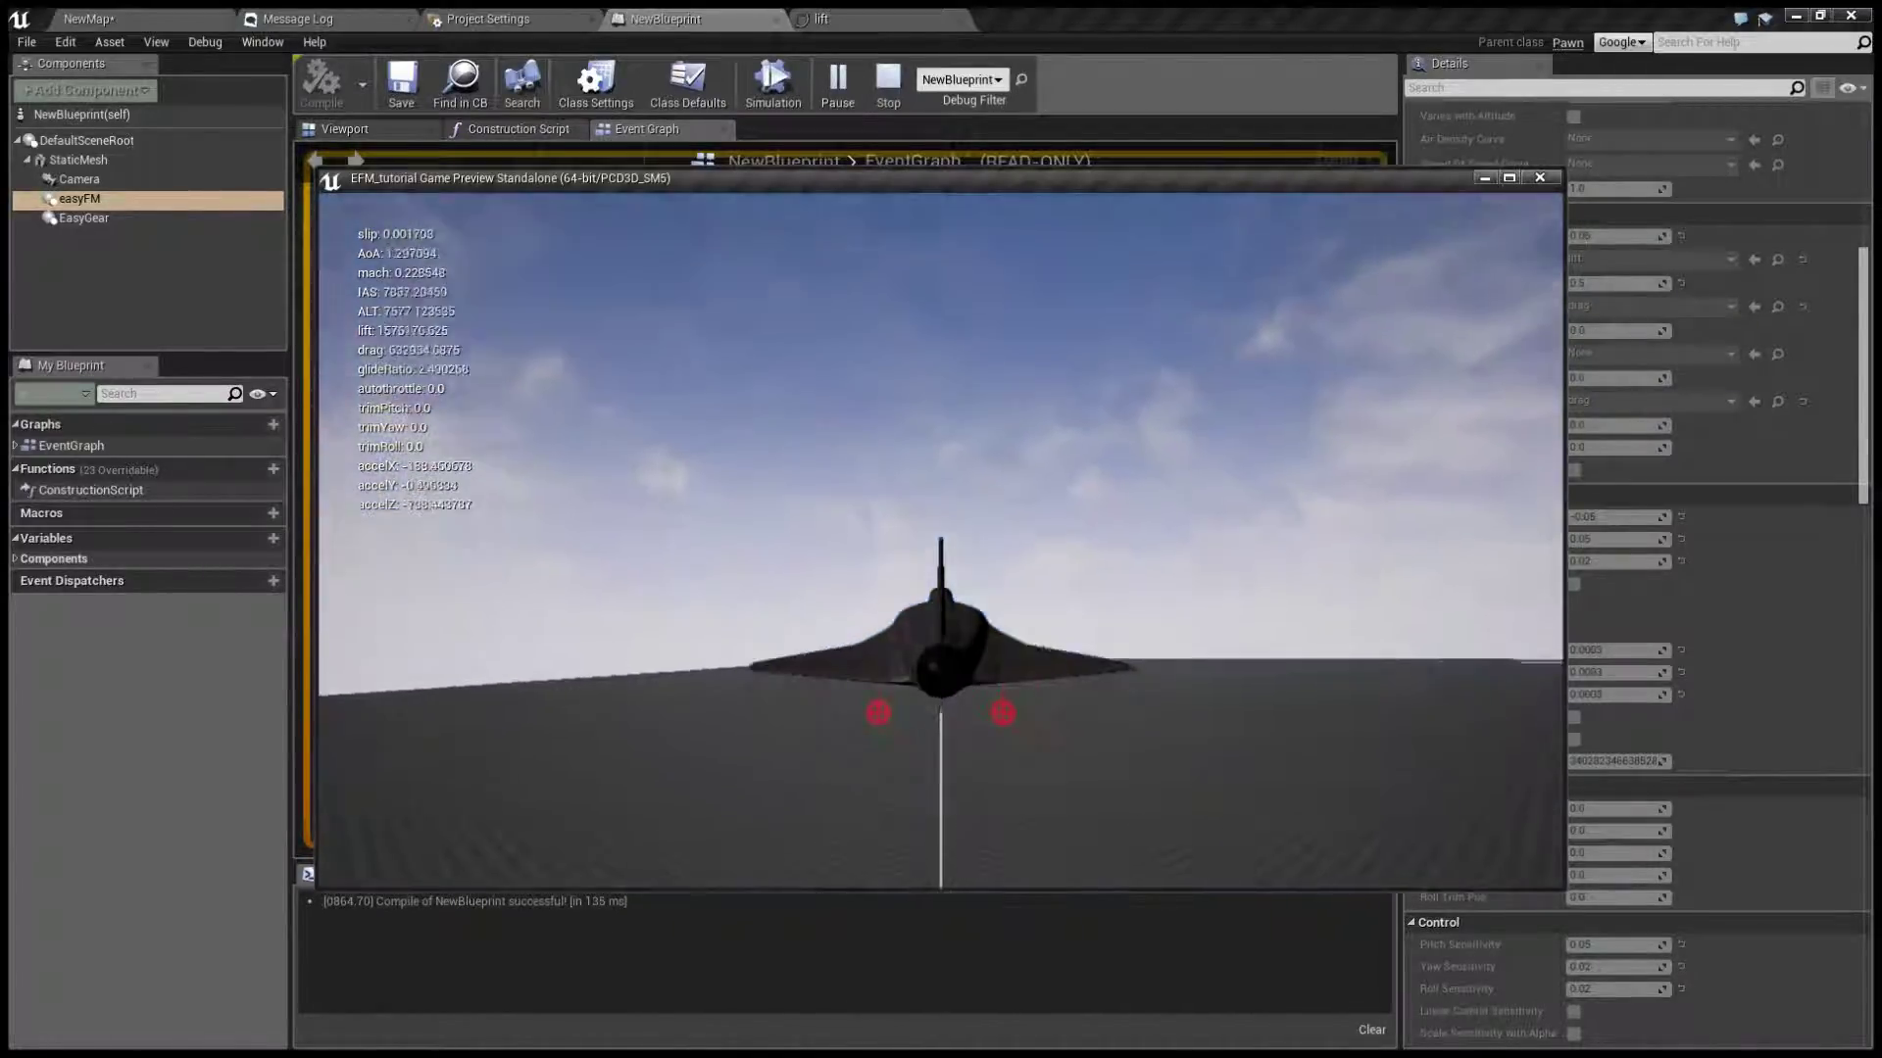
{"action": "key", "text": "s"}
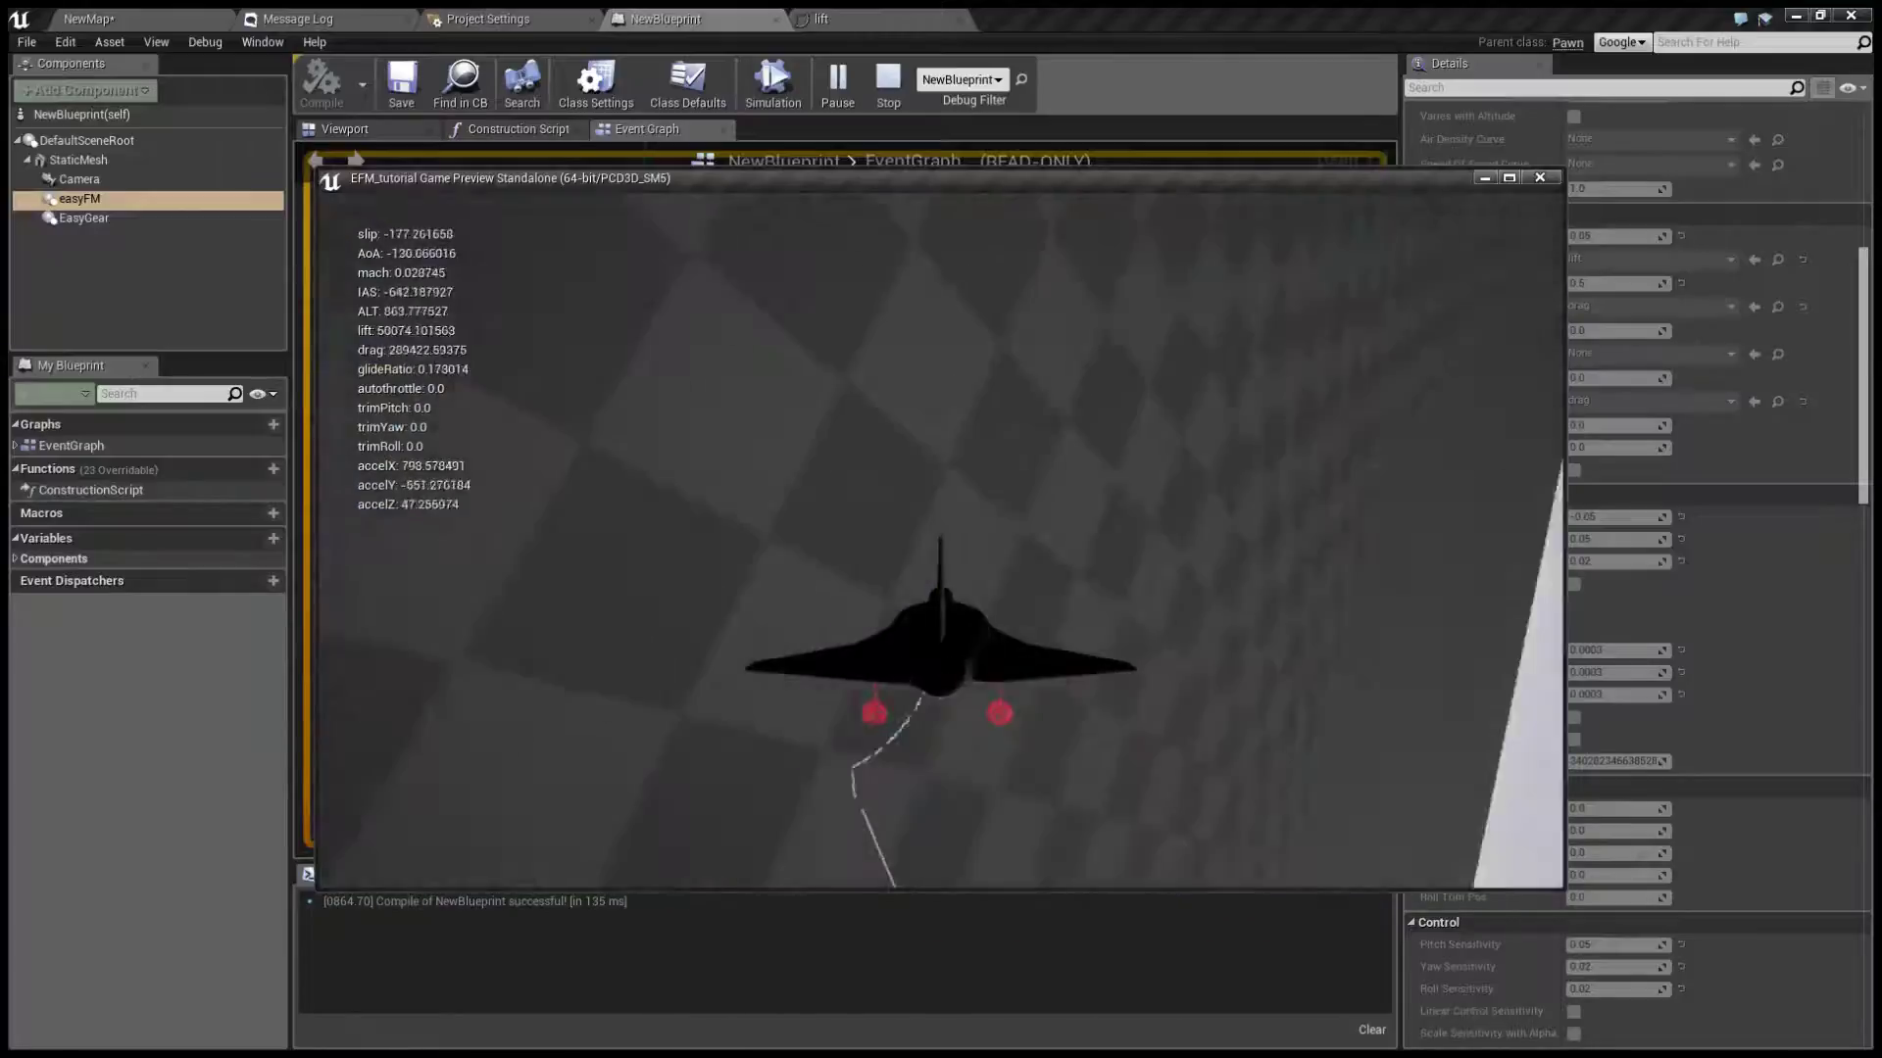
End the test flight and scroll easyFM's Details down to the Assists section
{"action": "key", "text": "Escape"}
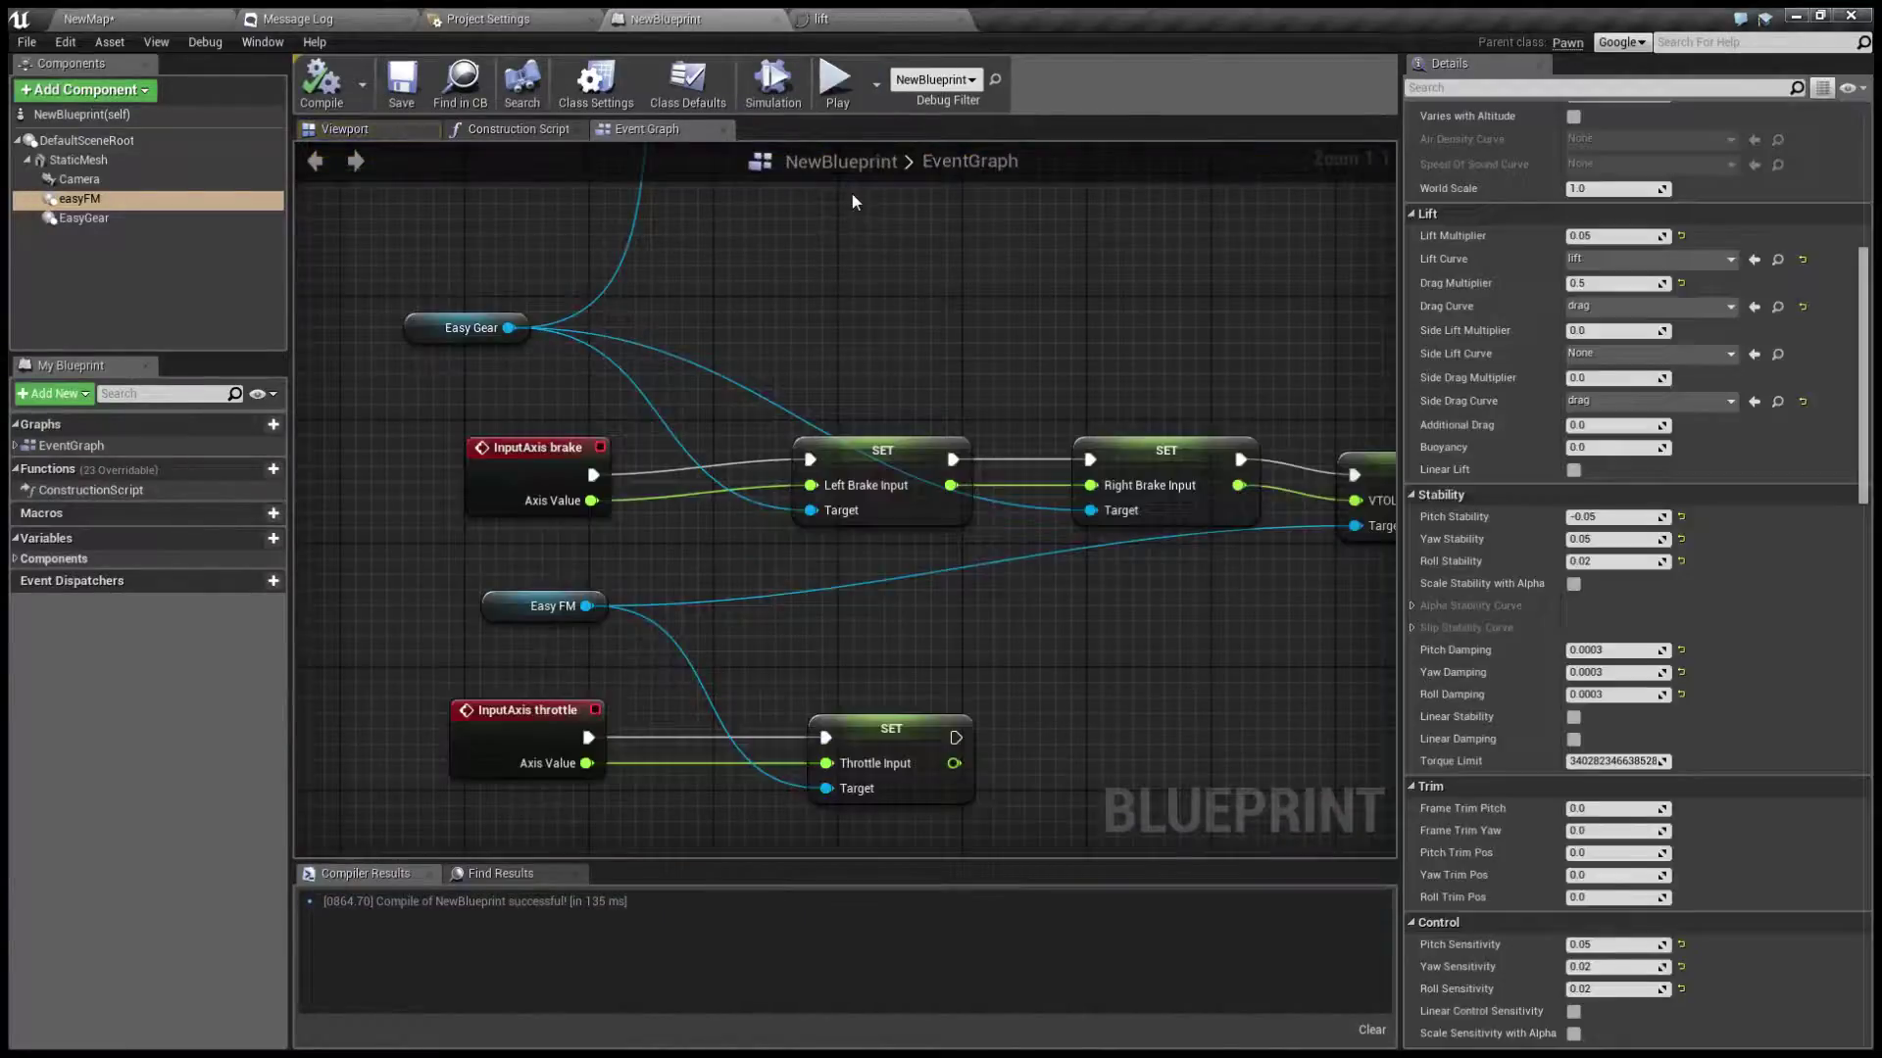
{"action": "scroll", "coordinate": [1476, 445], "scroll_direction": "down", "scroll_amount": 5}
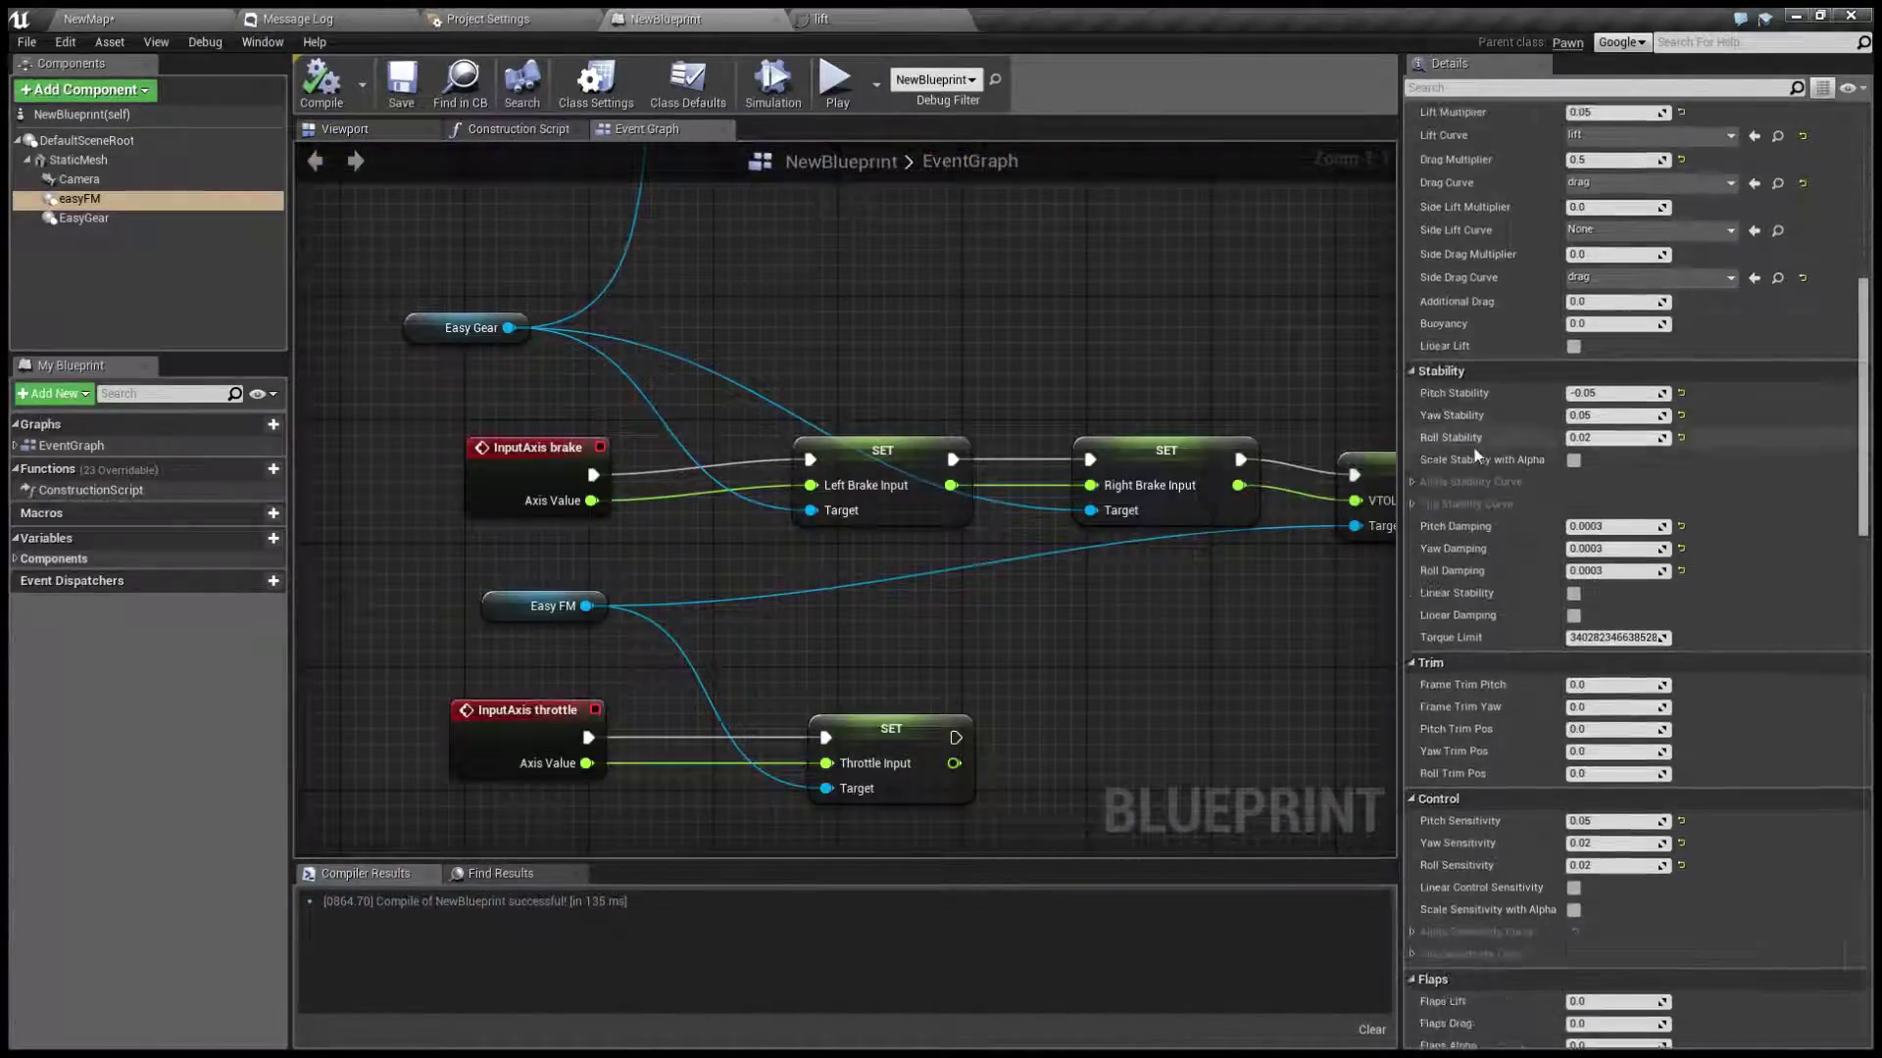
{"action": "scroll", "coordinate": [1441, 479], "scroll_direction": "down", "scroll_amount": 5}
{"action": "scroll", "coordinate": [1432, 496], "scroll_direction": "down", "scroll_amount": 7}
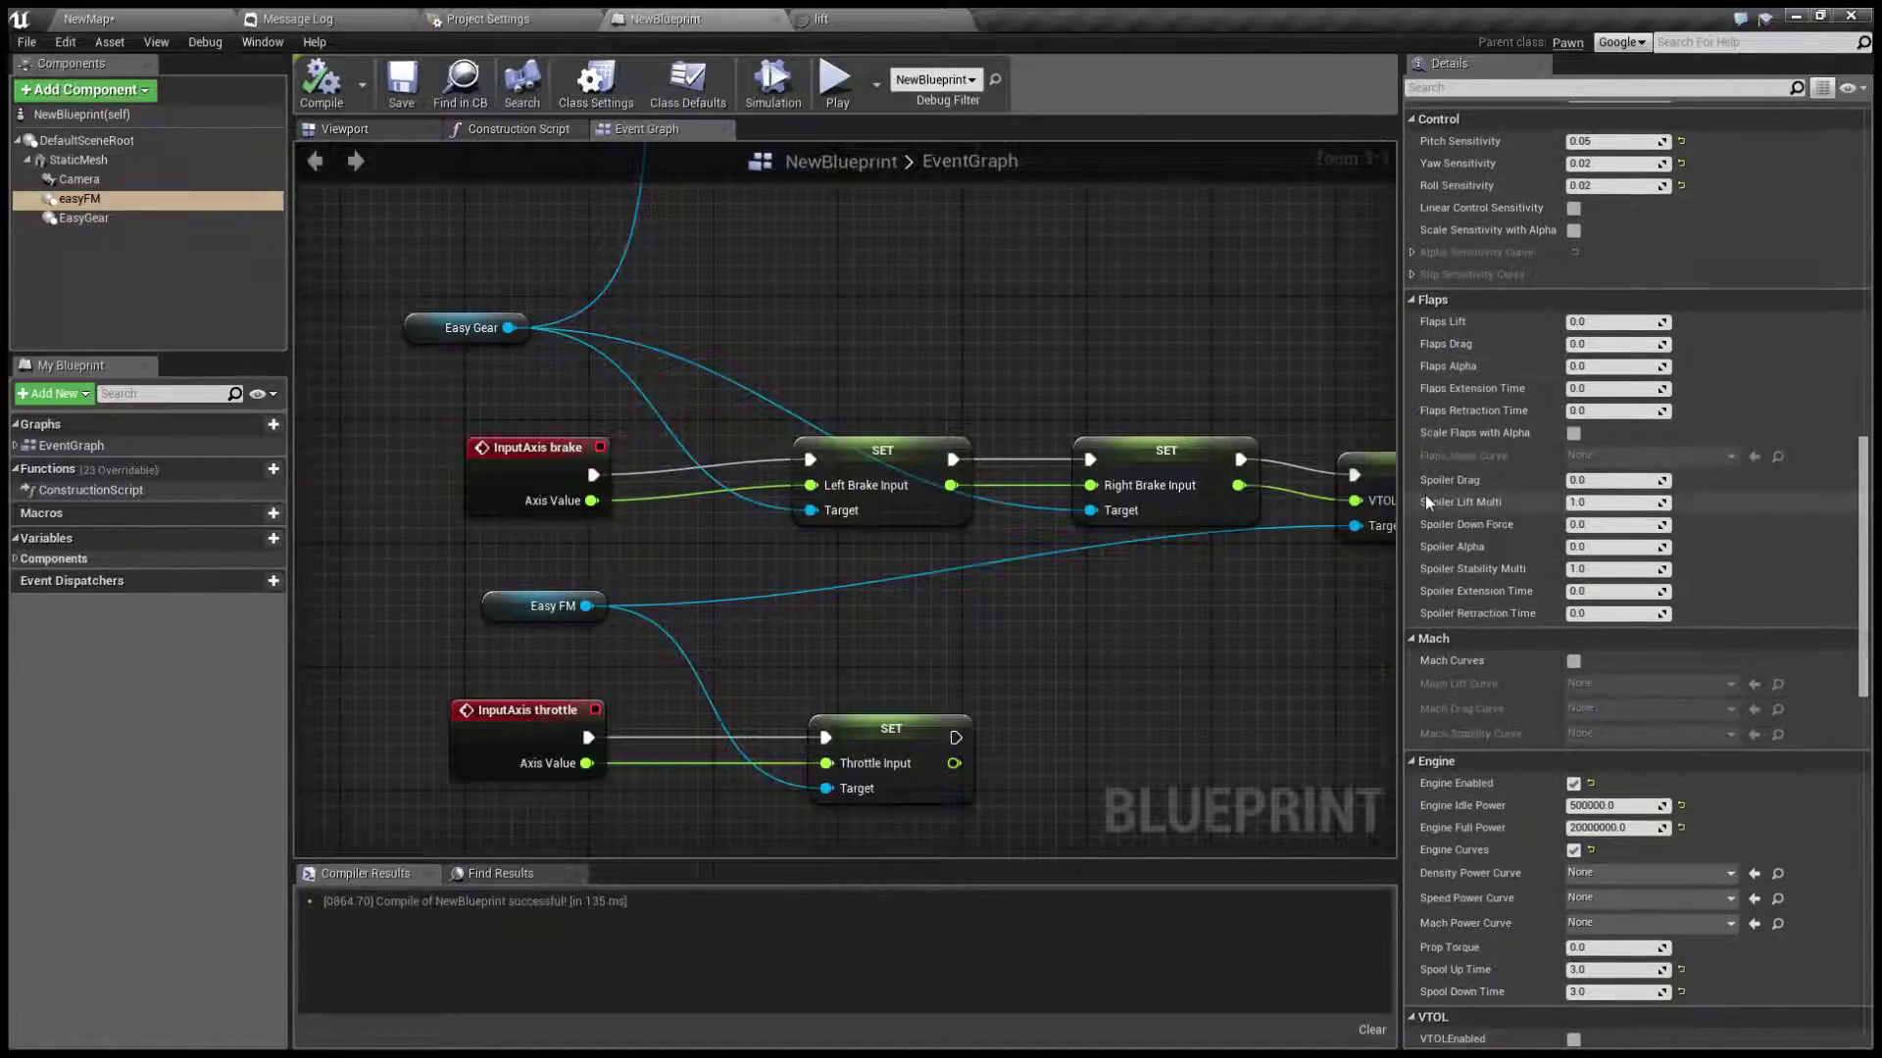
{"action": "scroll", "coordinate": [1443, 521], "scroll_direction": "down", "scroll_amount": 3}
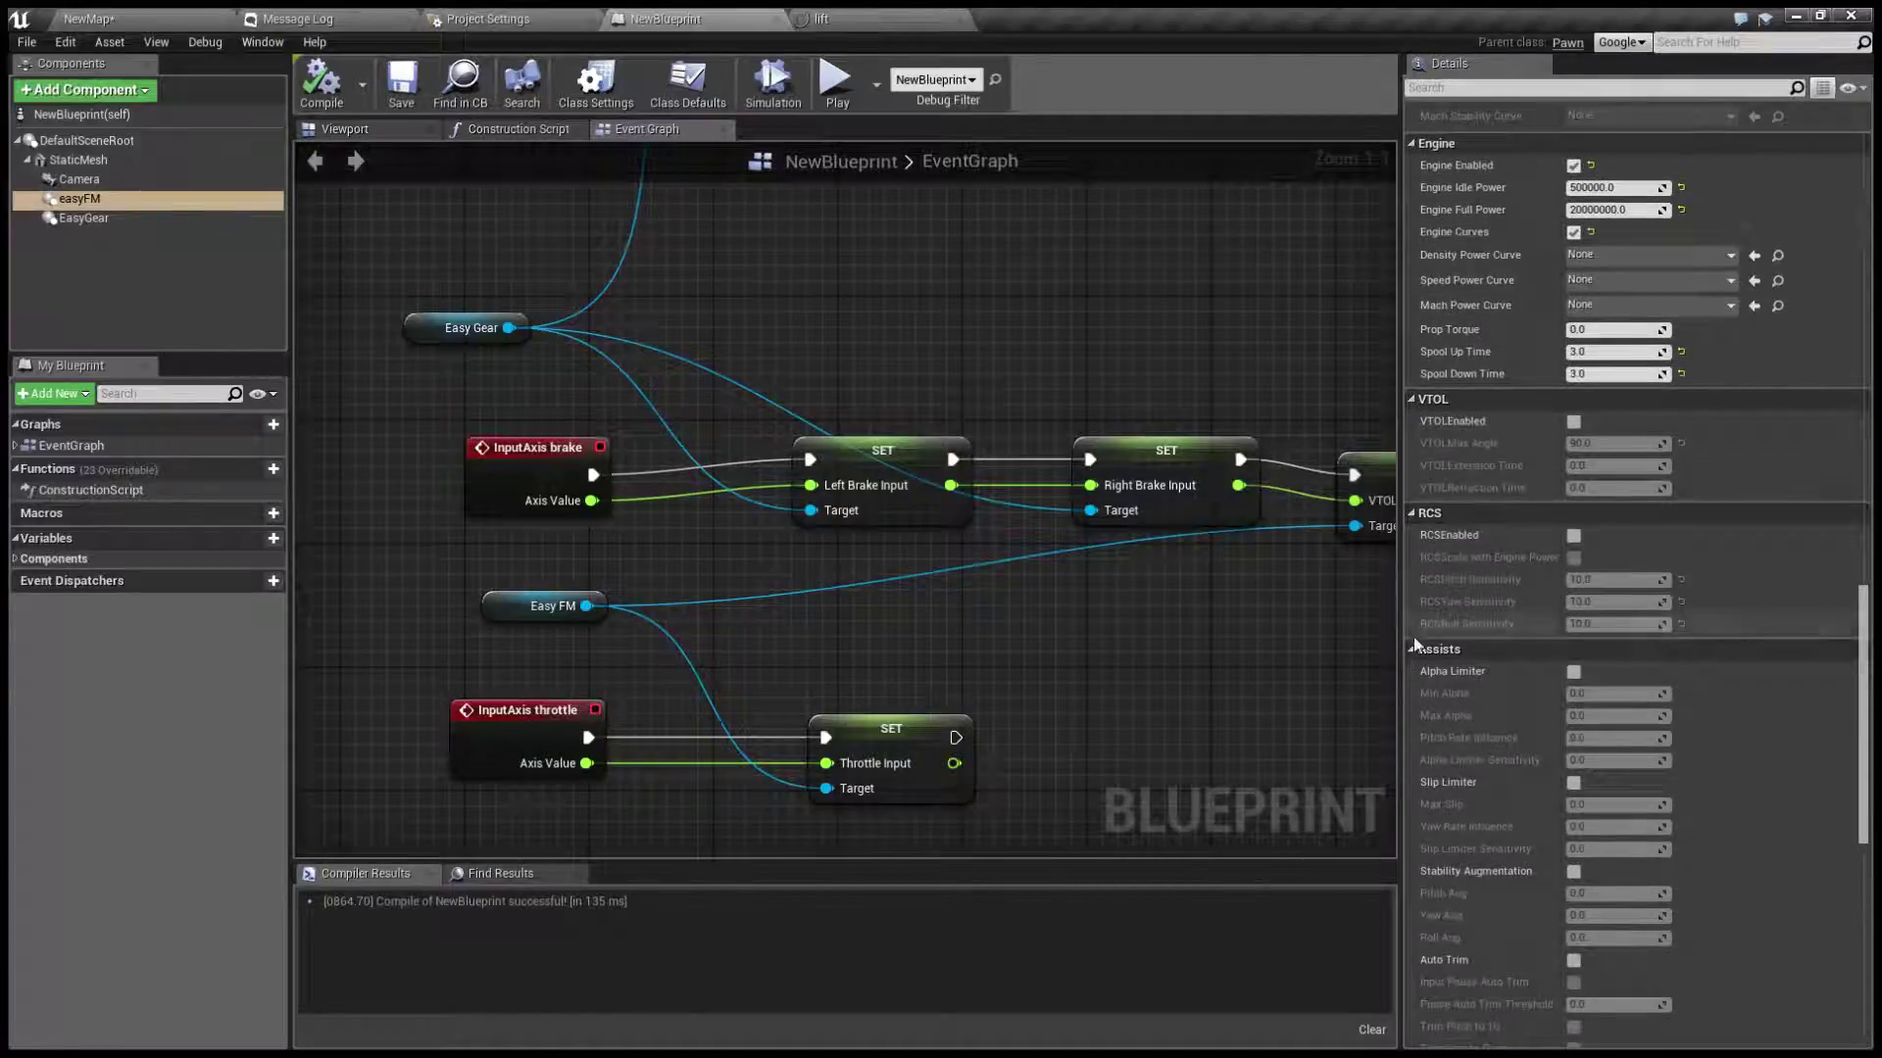
{"action": "scroll", "coordinate": [1417, 648], "scroll_direction": "down", "scroll_amount": 3}
{"action": "scroll", "coordinate": [1419, 656], "scroll_direction": "down", "scroll_amount": 2}
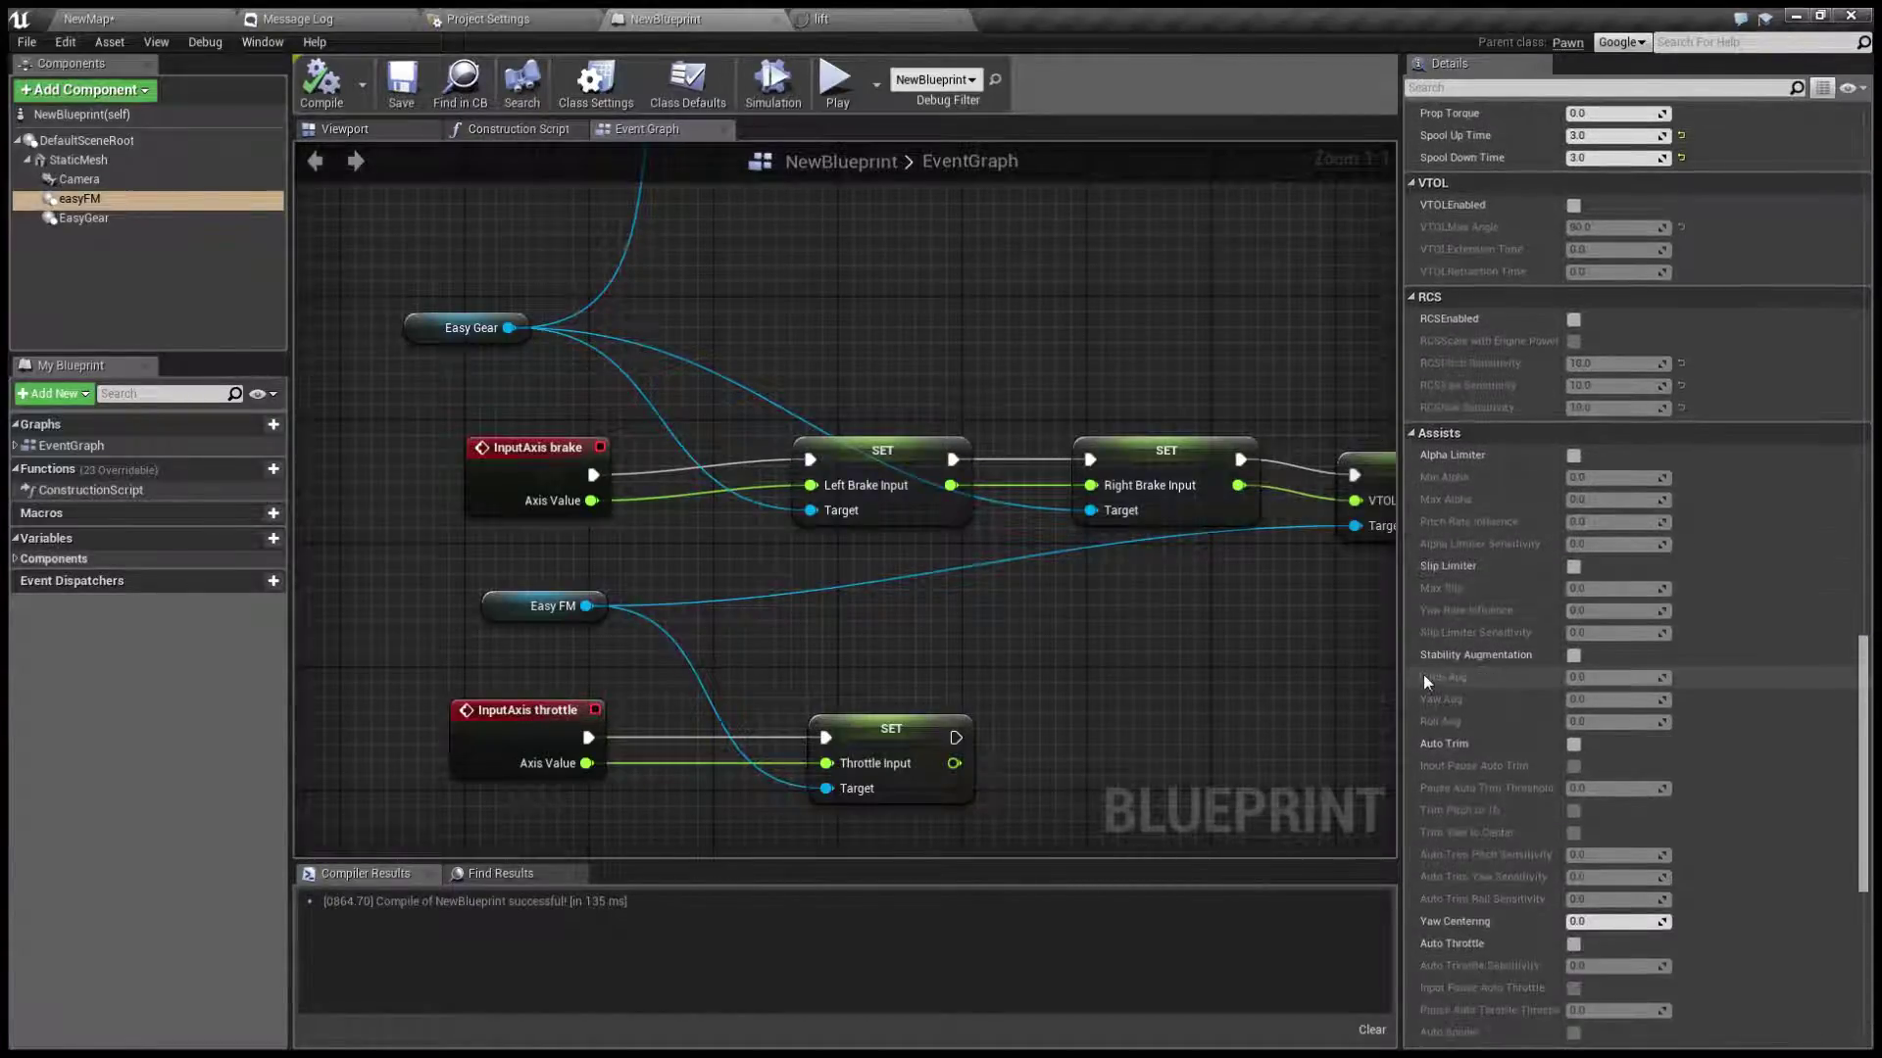
{"action": "scroll", "coordinate": [1456, 721], "scroll_direction": "down", "scroll_amount": 5}
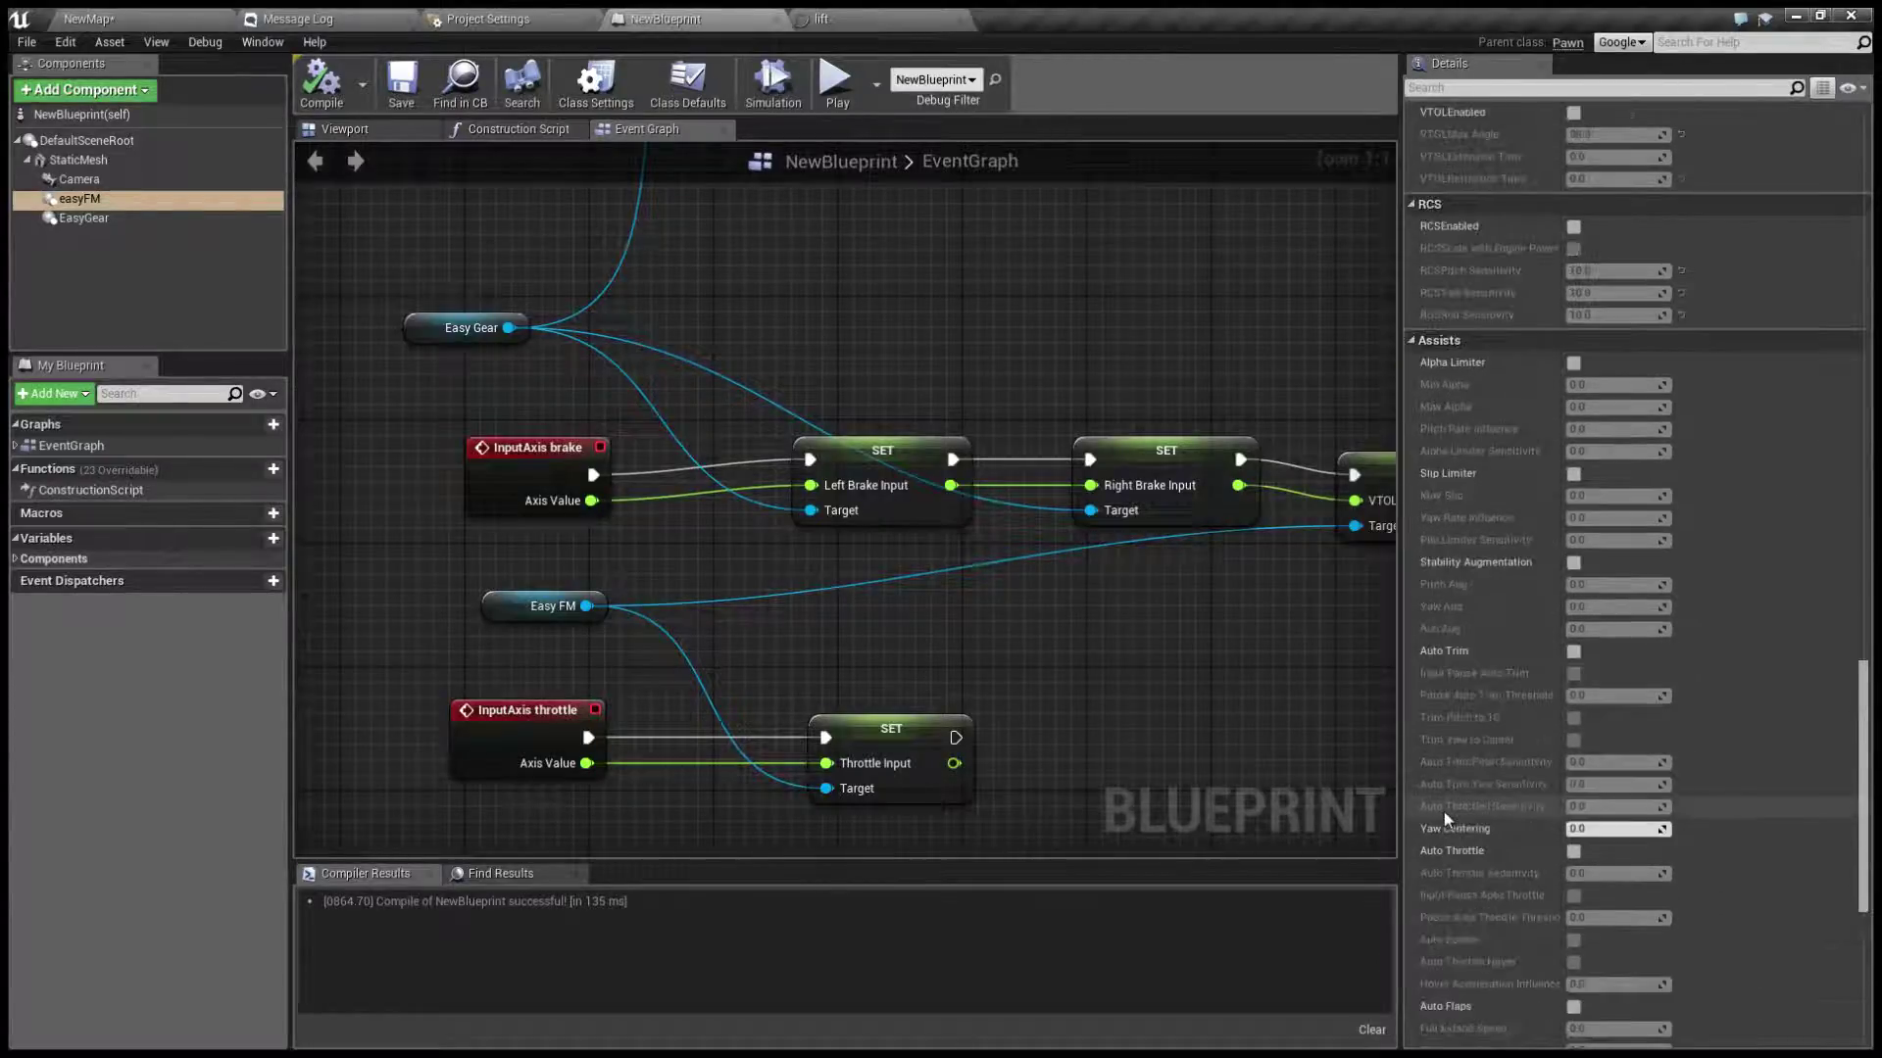
{"action": "scroll", "coordinate": [1441, 810], "scroll_direction": "up", "scroll_amount": 4}
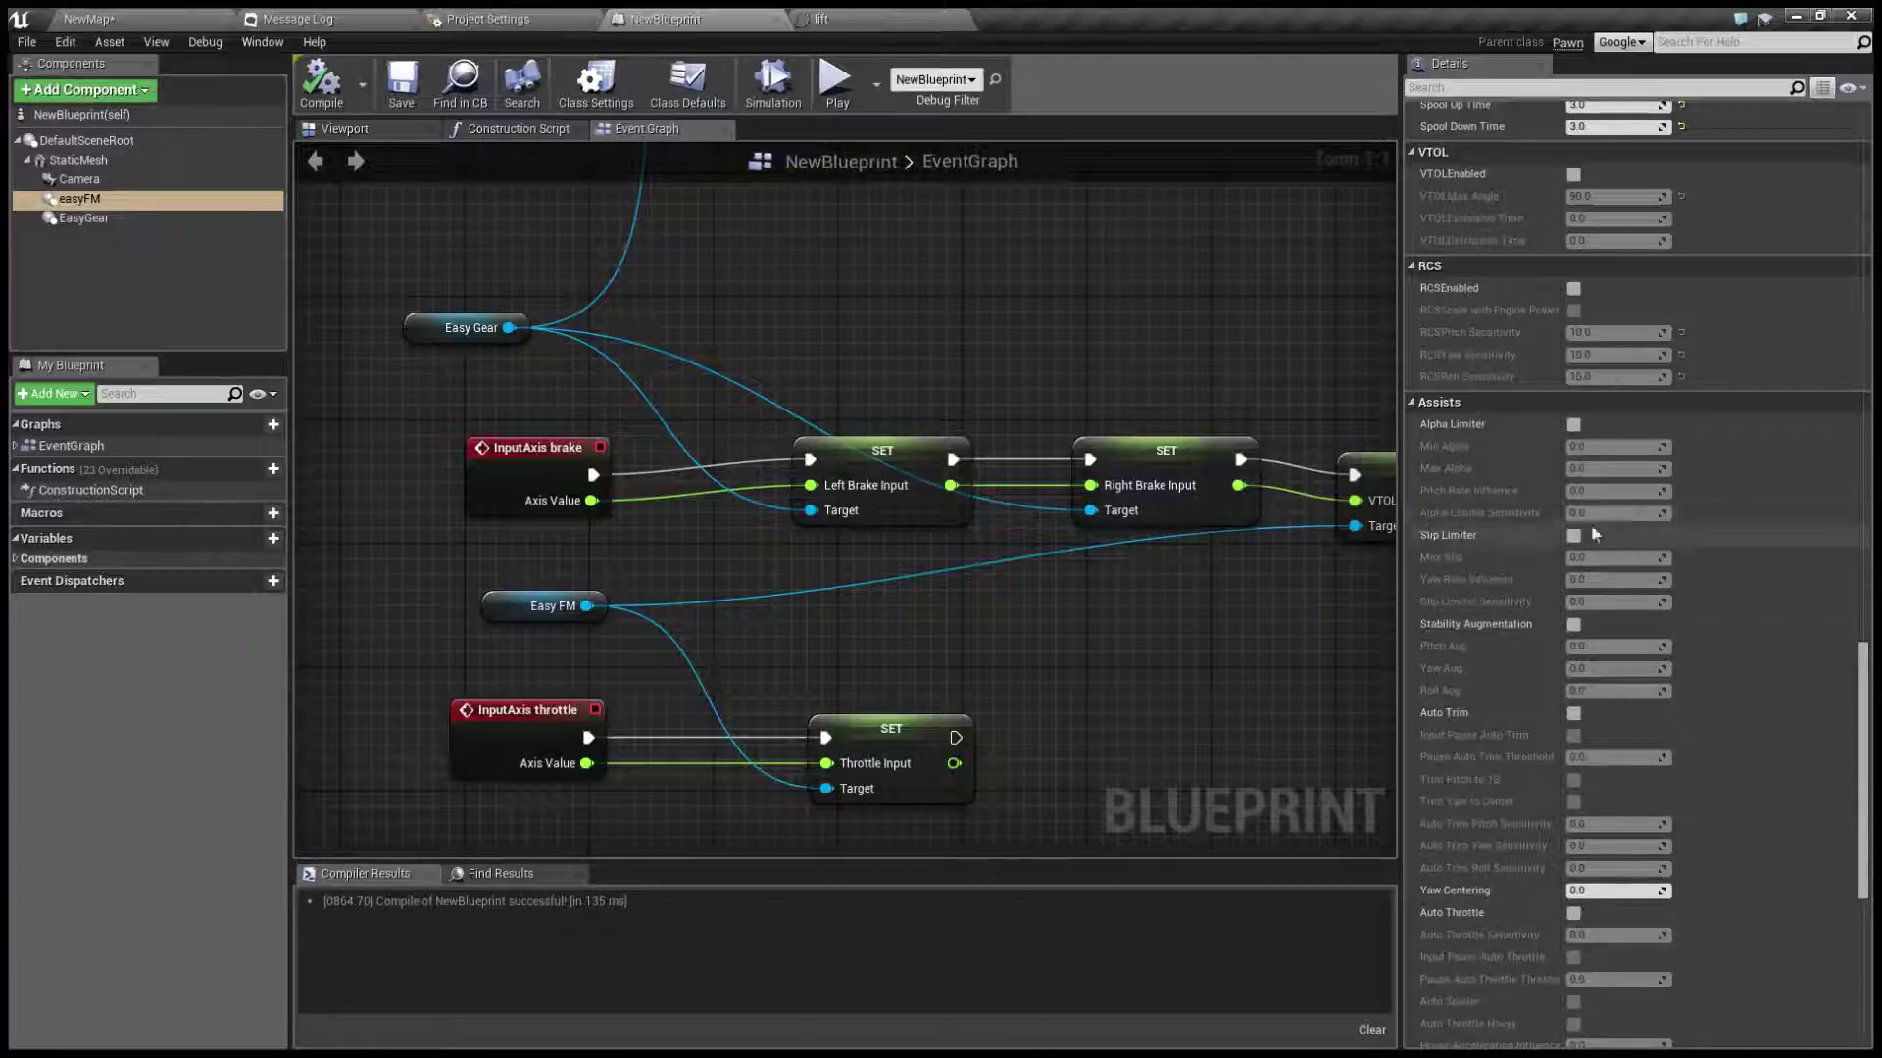
{"action": "scroll", "coordinate": [1451, 333], "scroll_direction": "down", "scroll_amount": 4}
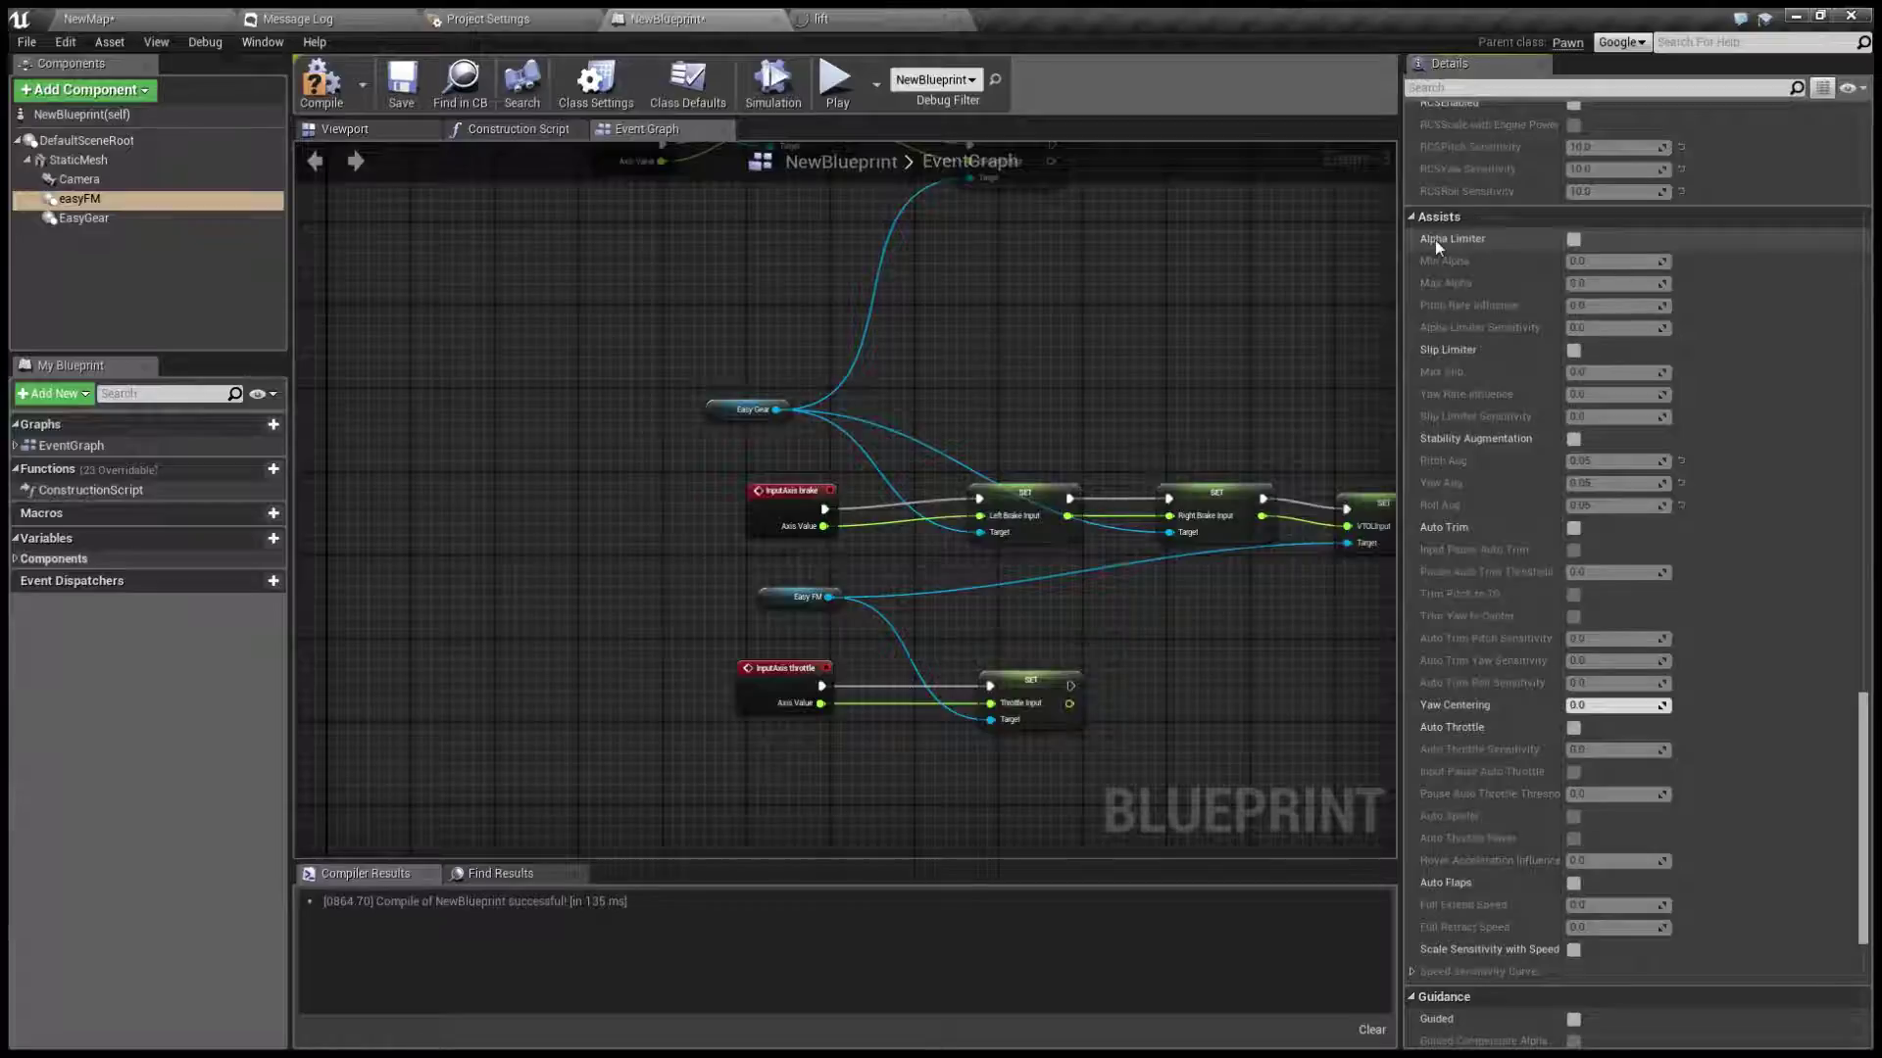
Tick Alpha Limiter in easyFM's Assists settings
{"action": "left_click", "coordinate": [1573, 239]}
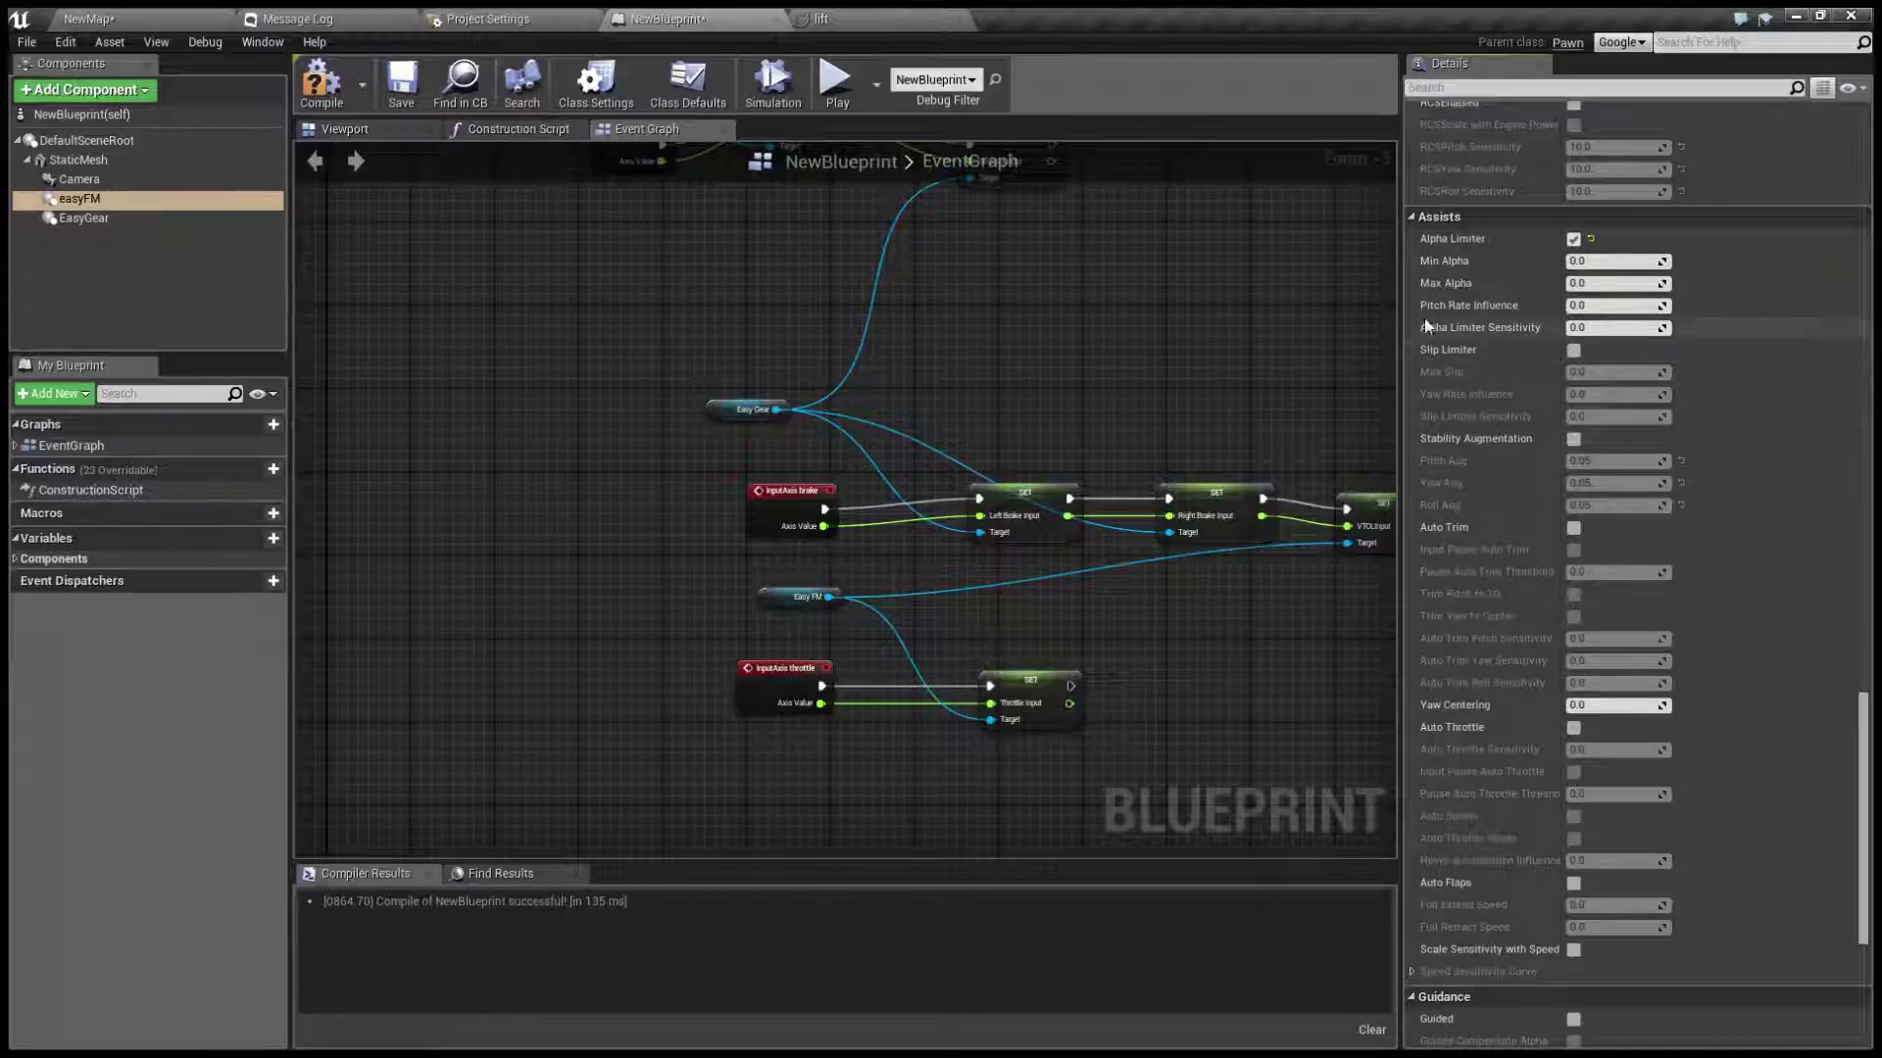
Open the lift curve asset in the curve editor
{"action": "left_click", "coordinate": [897, 23]}
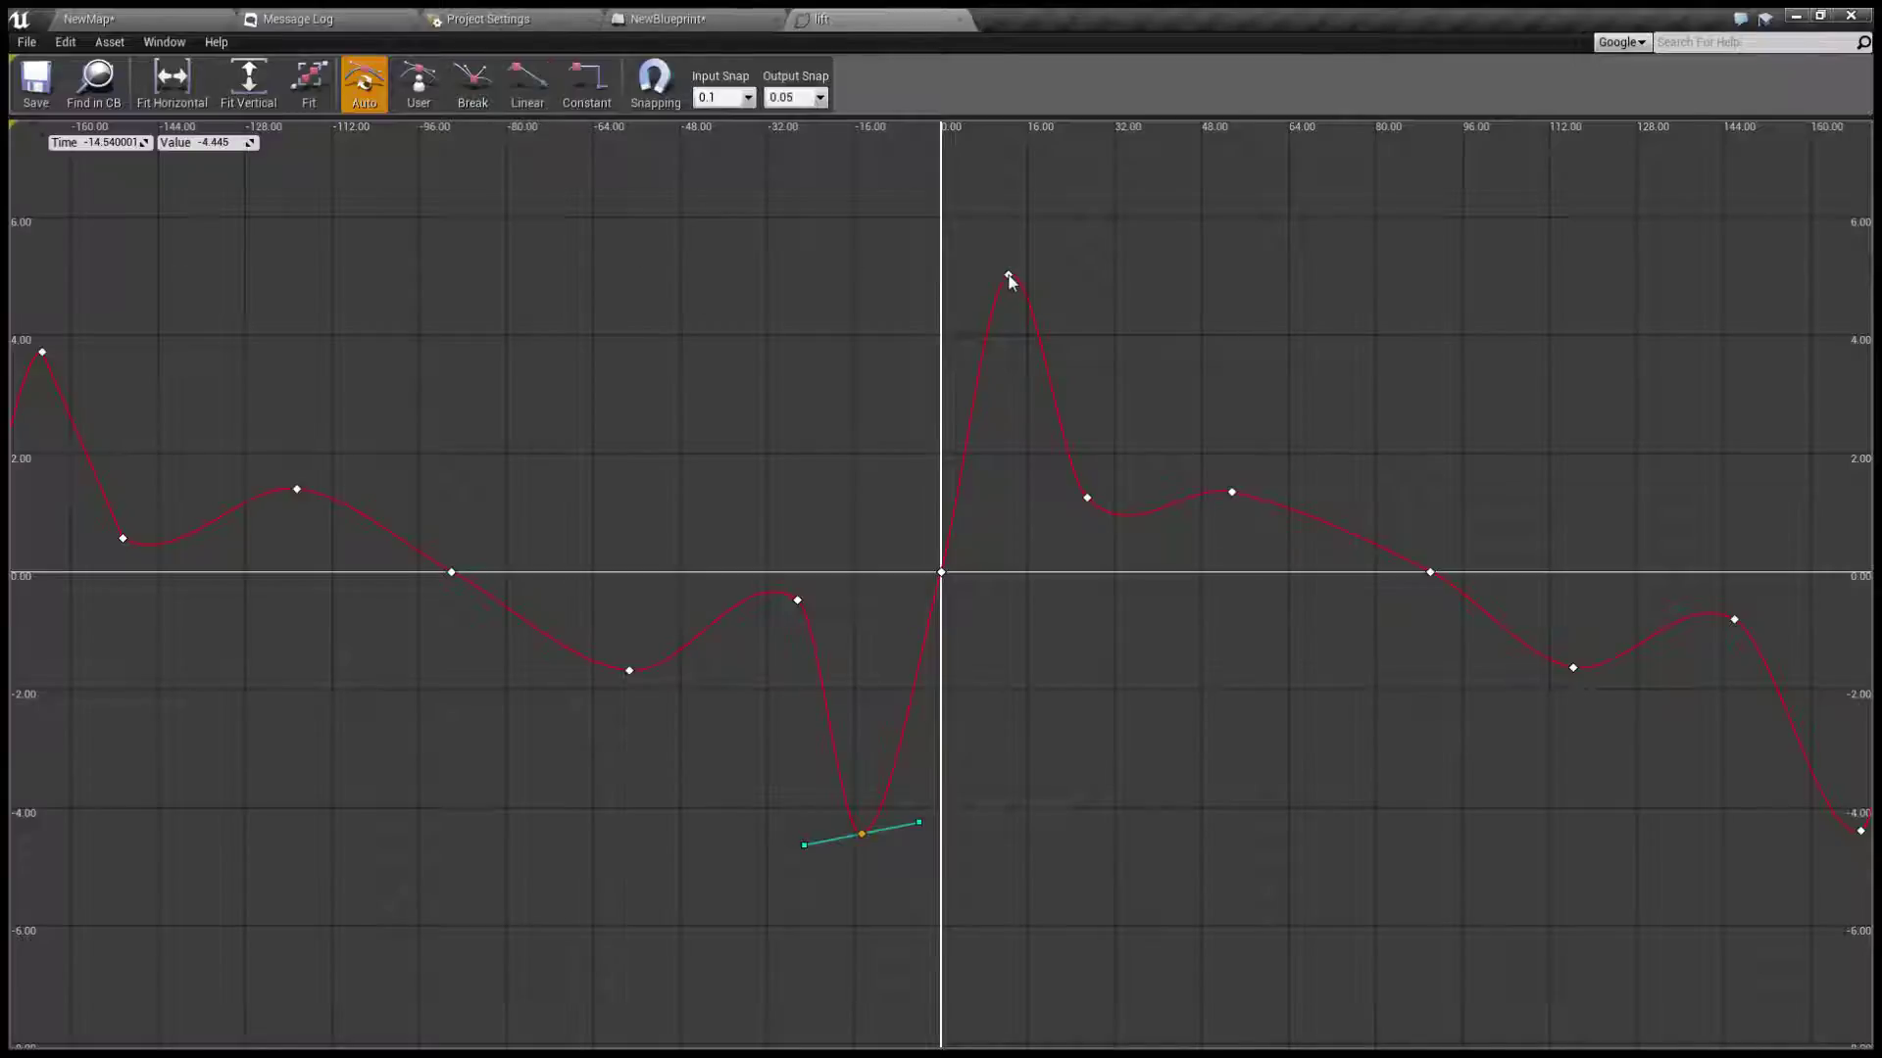
Check the lift curve's peak key near 12.4, then begin editing Max Alpha in NewBlueprint
{"action": "scroll", "coordinate": [1009, 280], "scroll_direction": "up", "scroll_amount": 2}
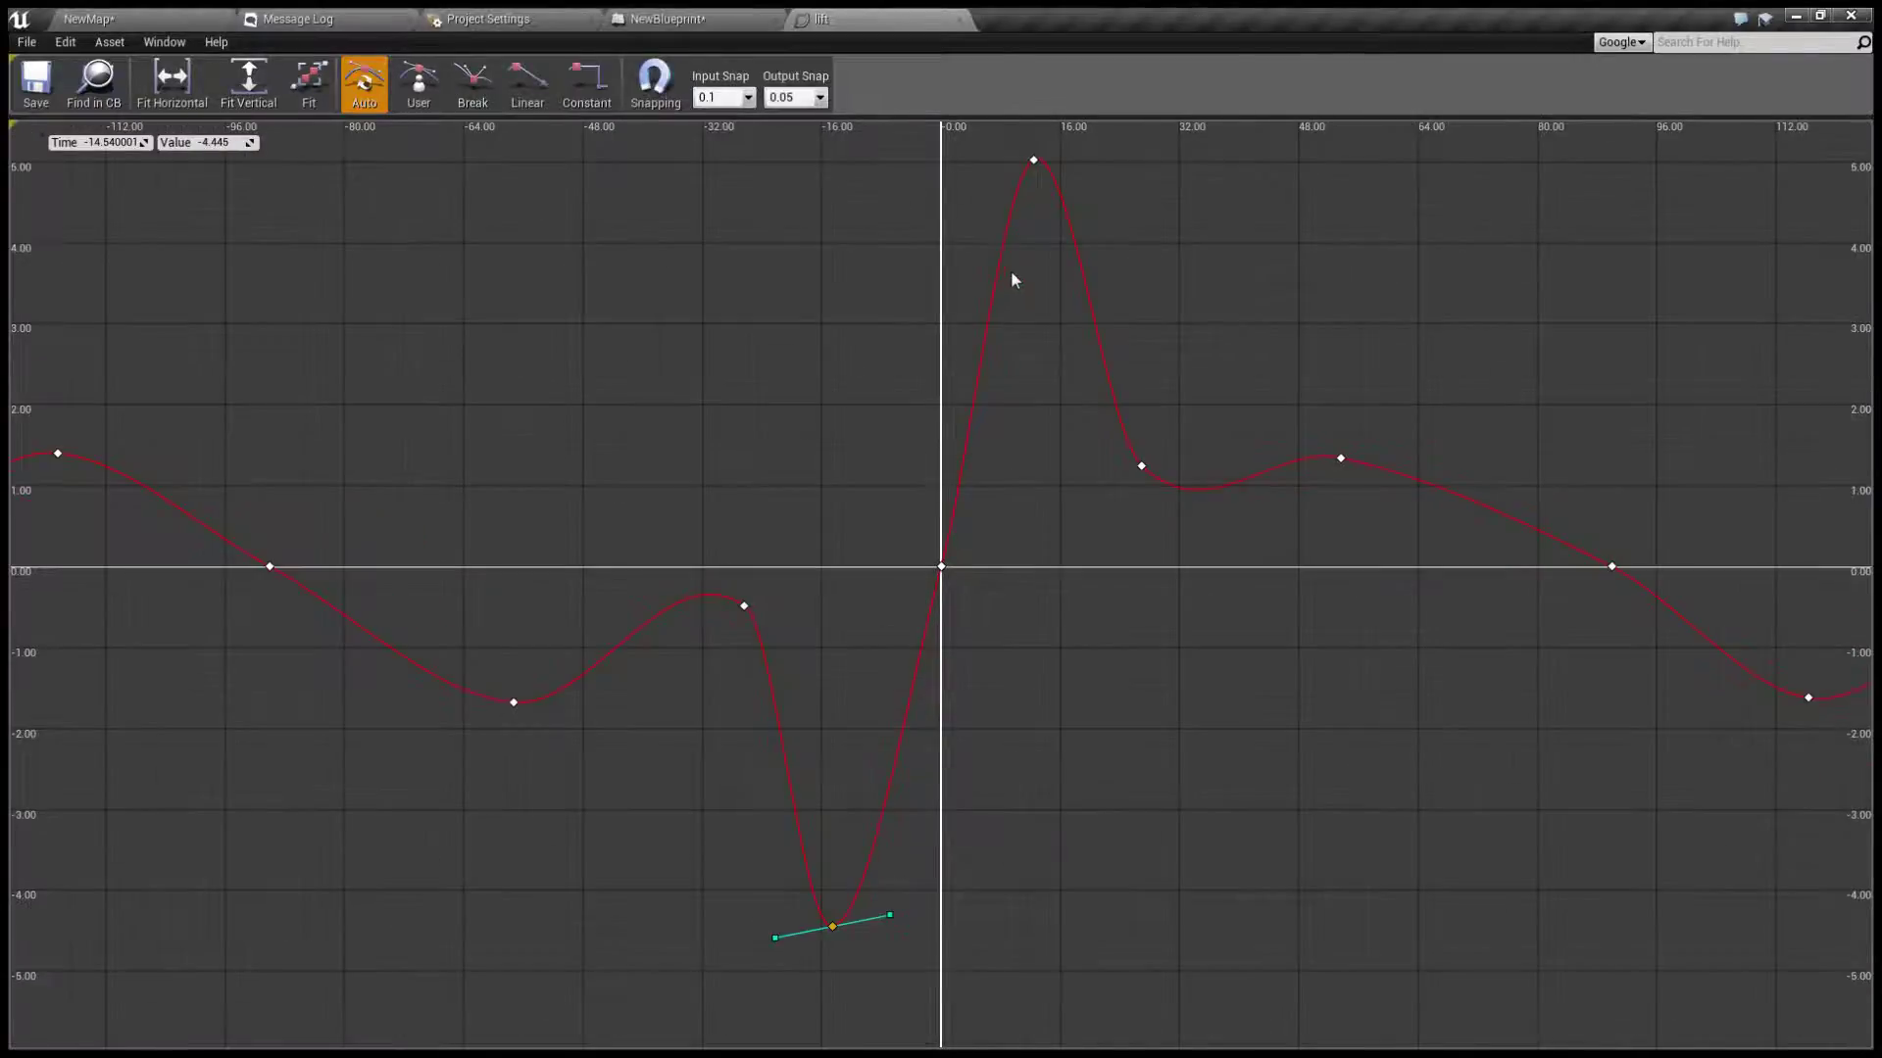
{"action": "left_click", "coordinate": [1033, 161]}
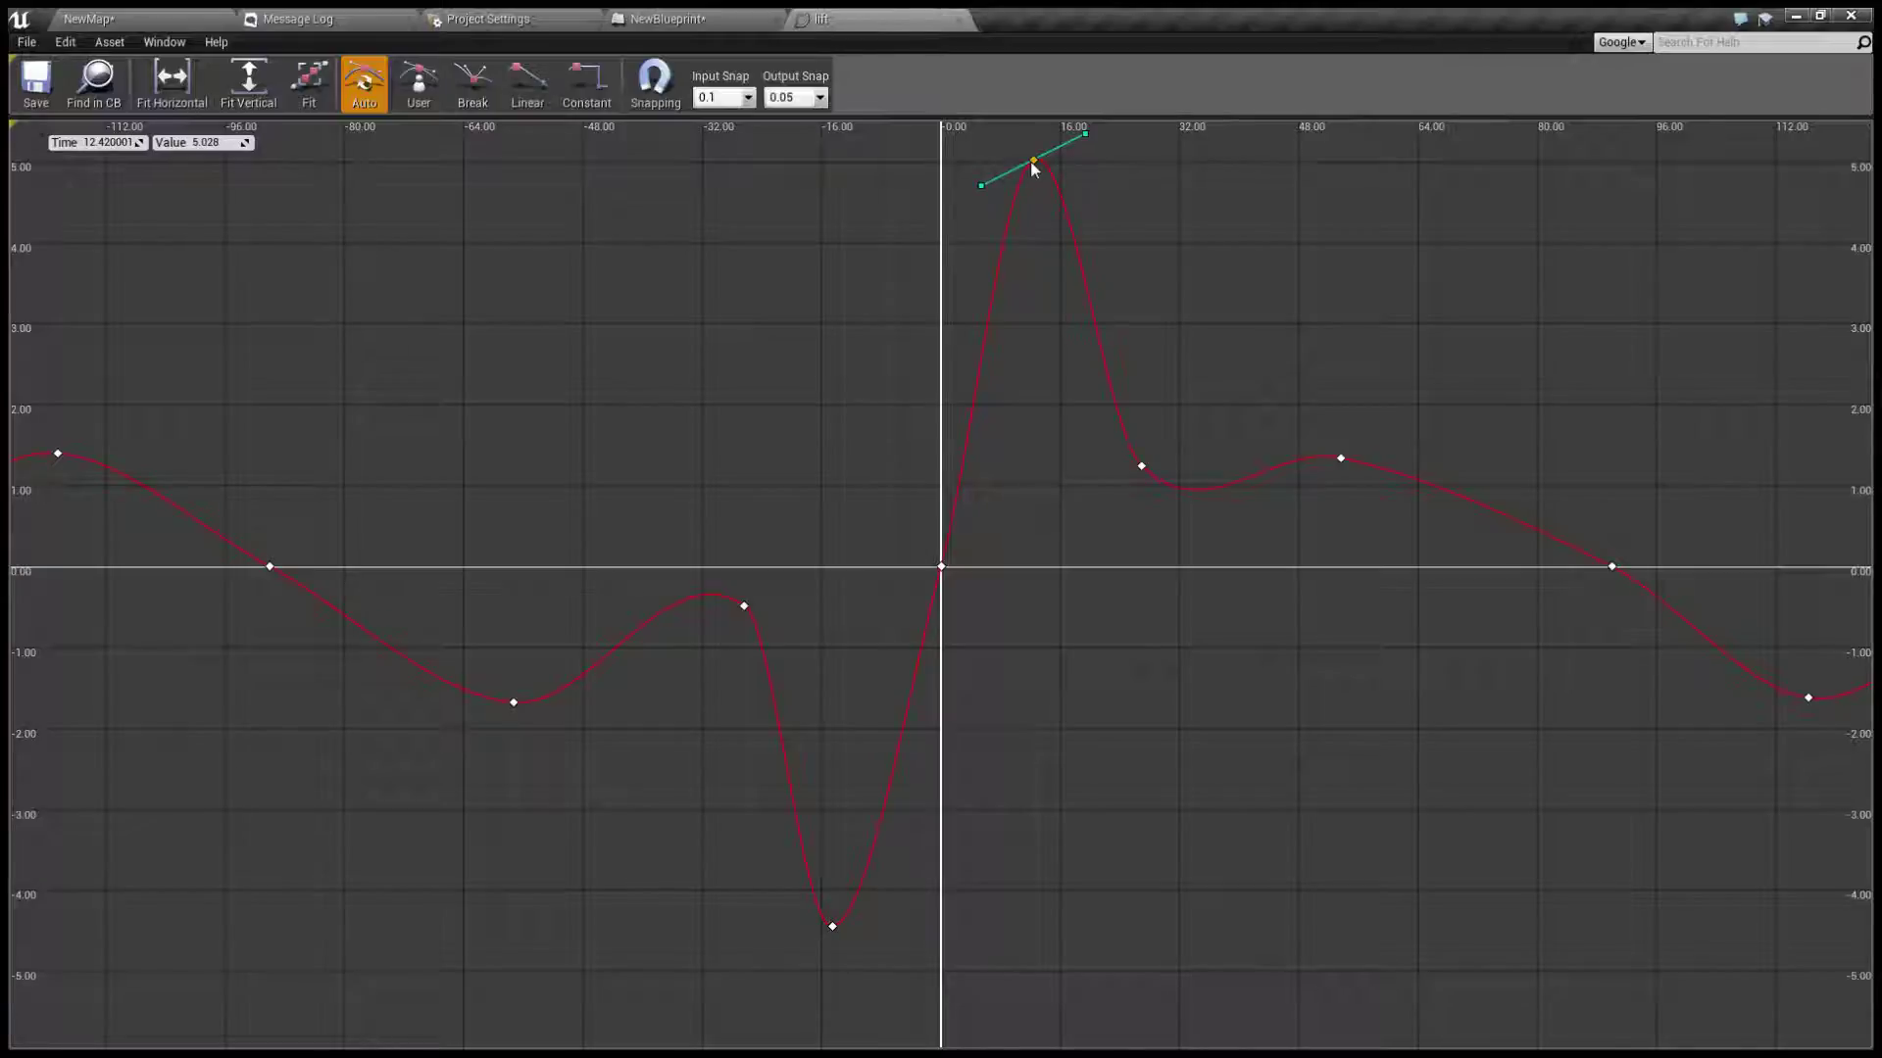
{"action": "left_click", "coordinate": [712, 20]}
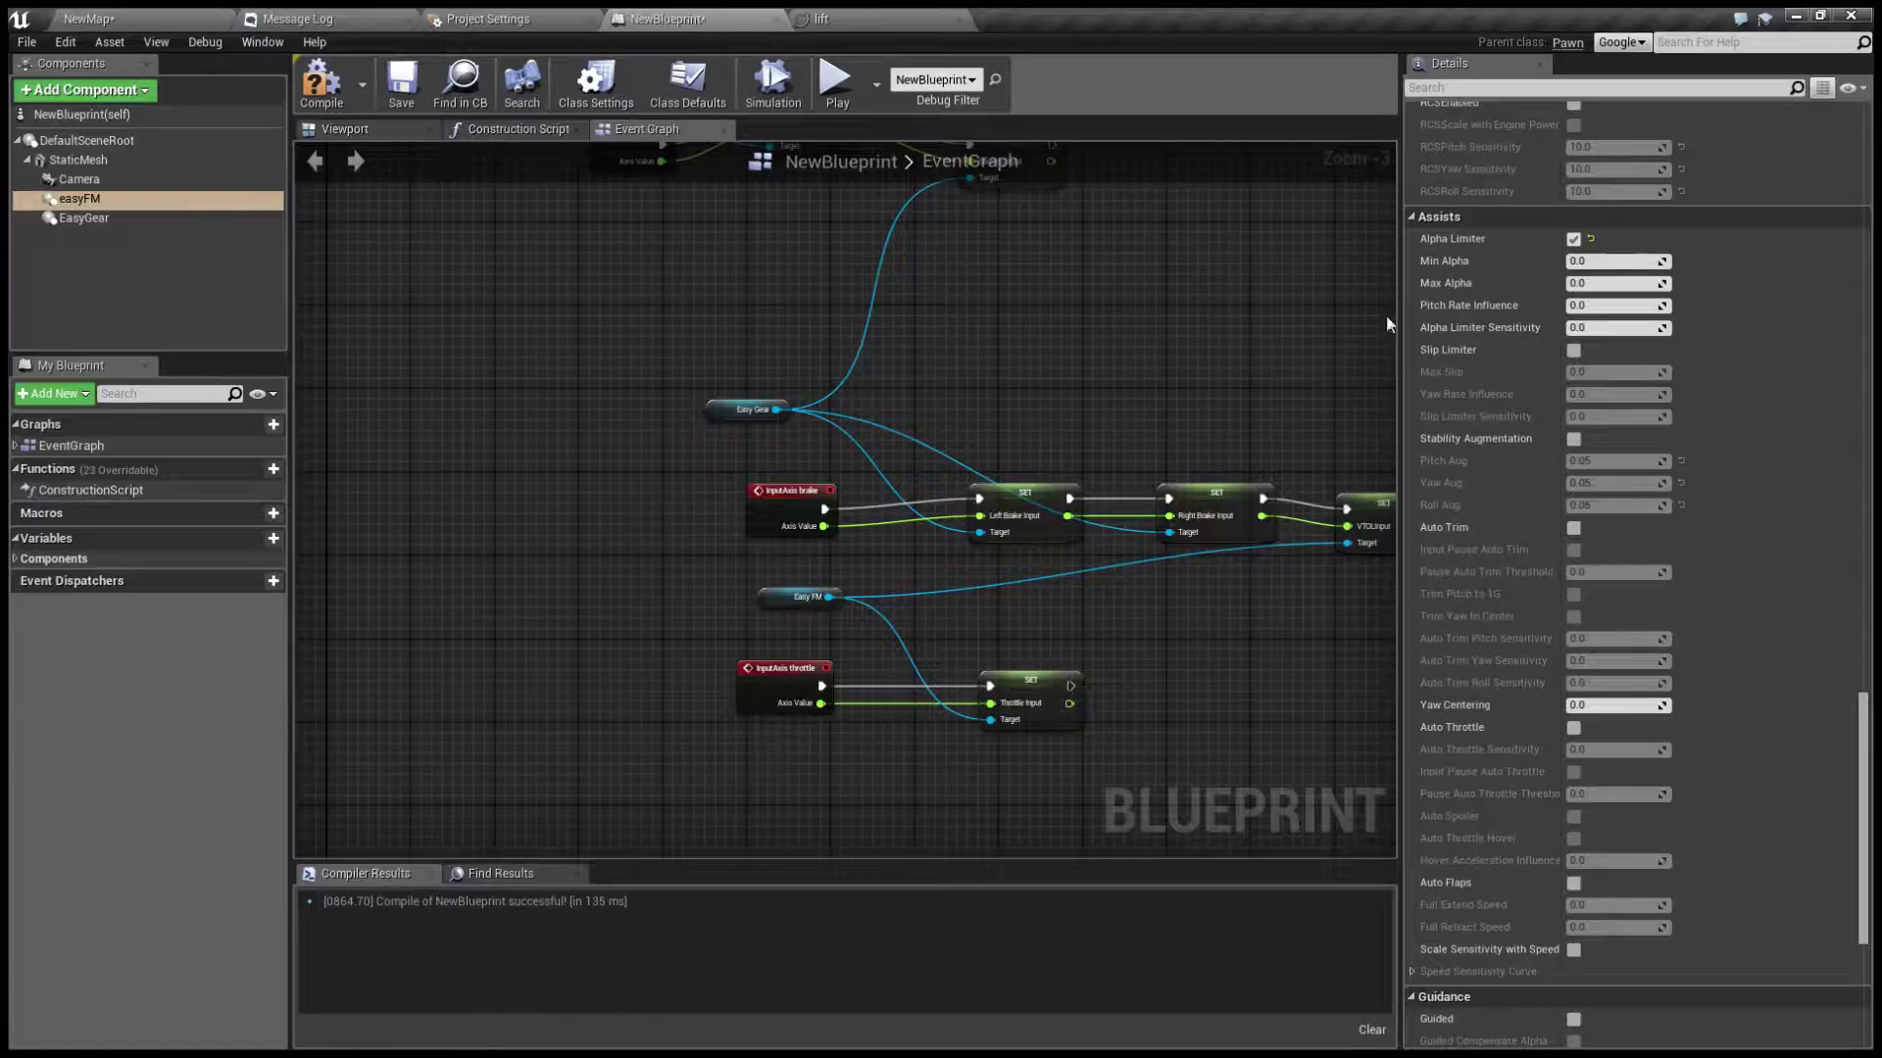
{"action": "left_click", "coordinate": [1592, 260]}
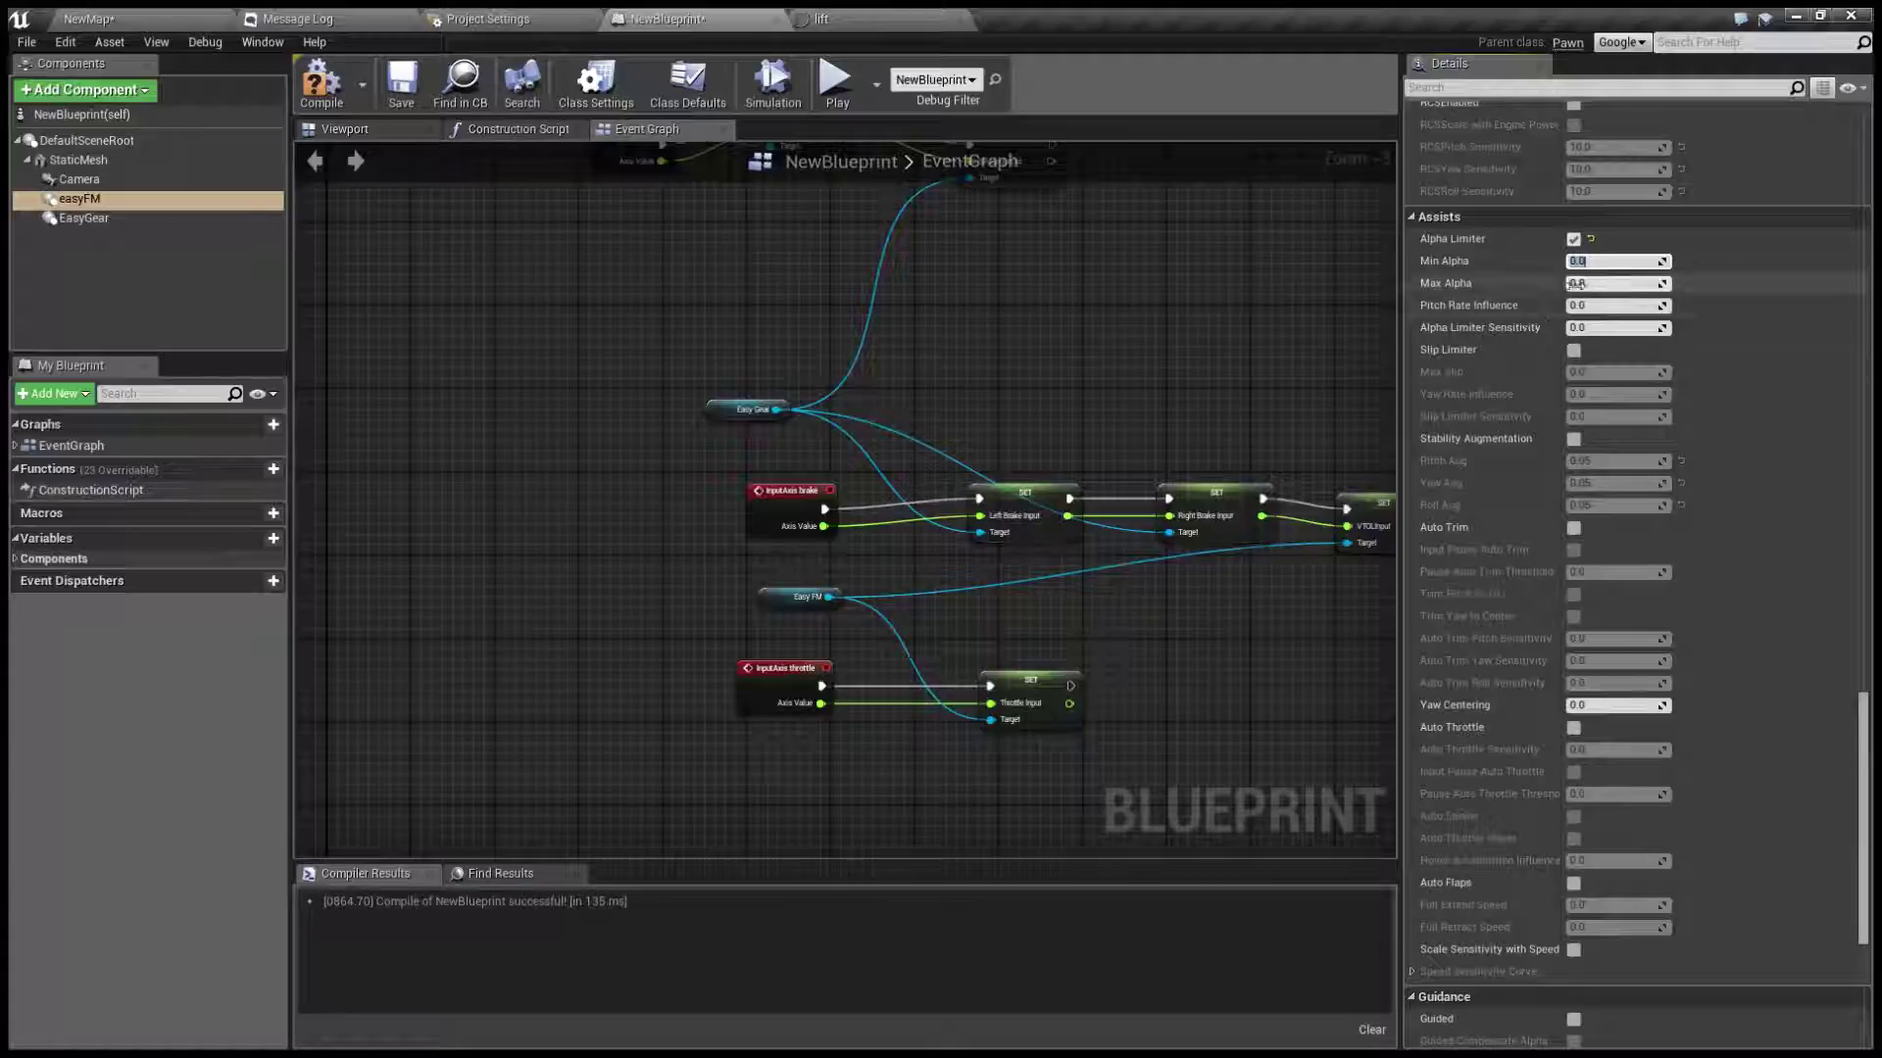
{"action": "left_click", "coordinate": [1578, 283]}
Enter 12.5 as the Max Alpha limit
{"action": "type", "text": "12.58"}
{"action": "key", "text": "BackSpace"}
{"action": "key", "text": "Return"}
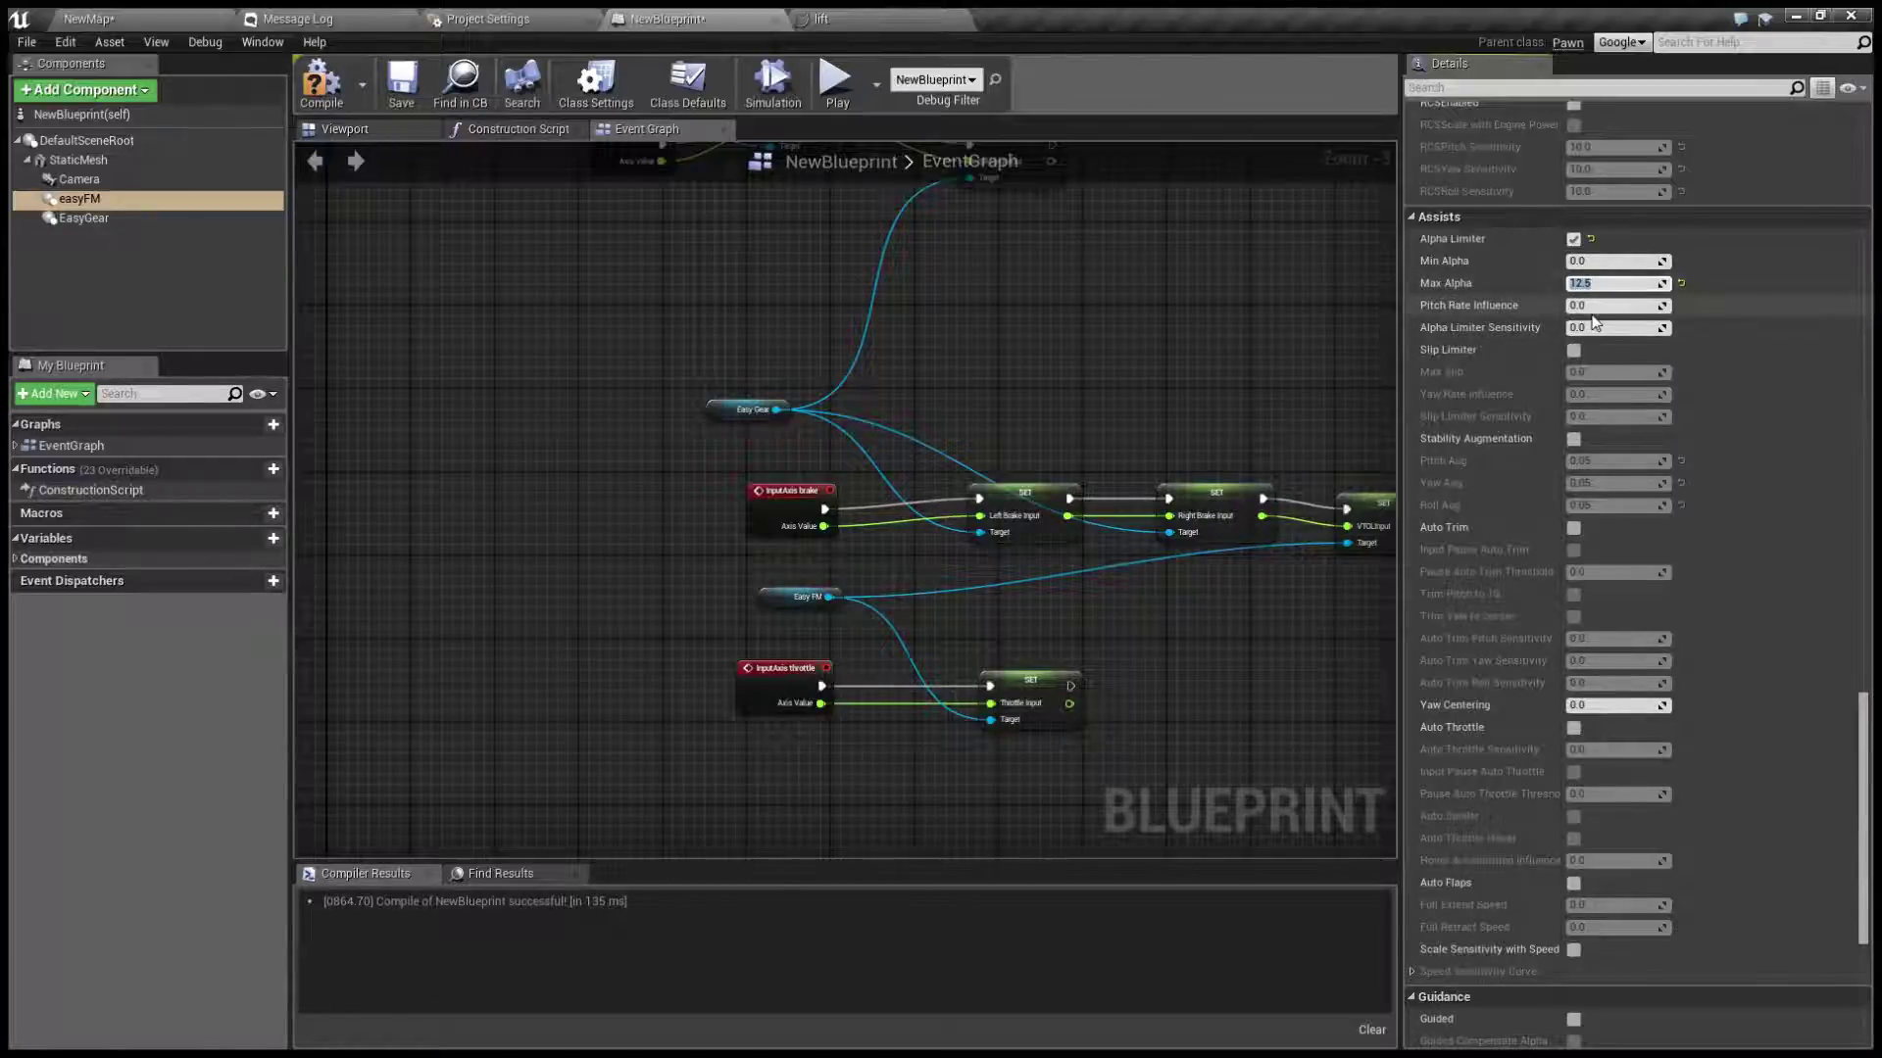
Recheck the lift curve, then set Min Alpha to -12.5
{"action": "left_click", "coordinate": [923, 22]}
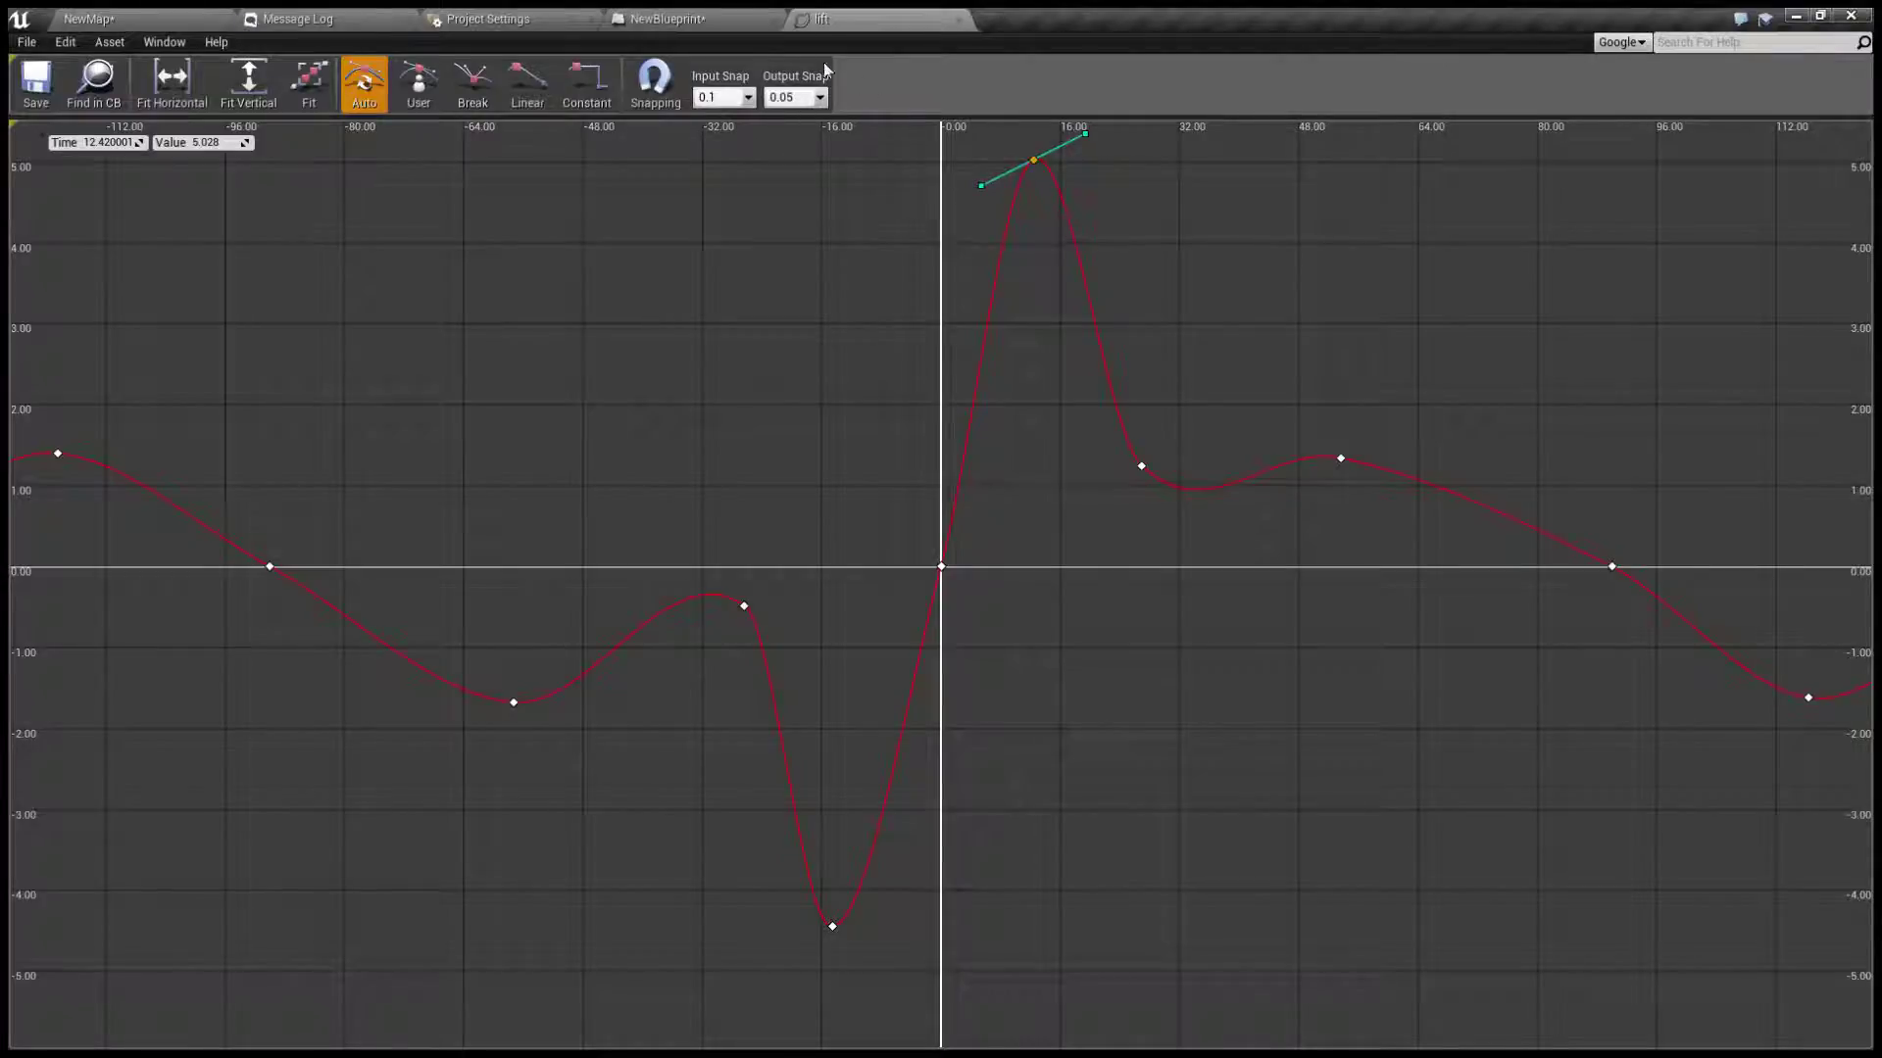
{"action": "left_click", "coordinate": [686, 19]}
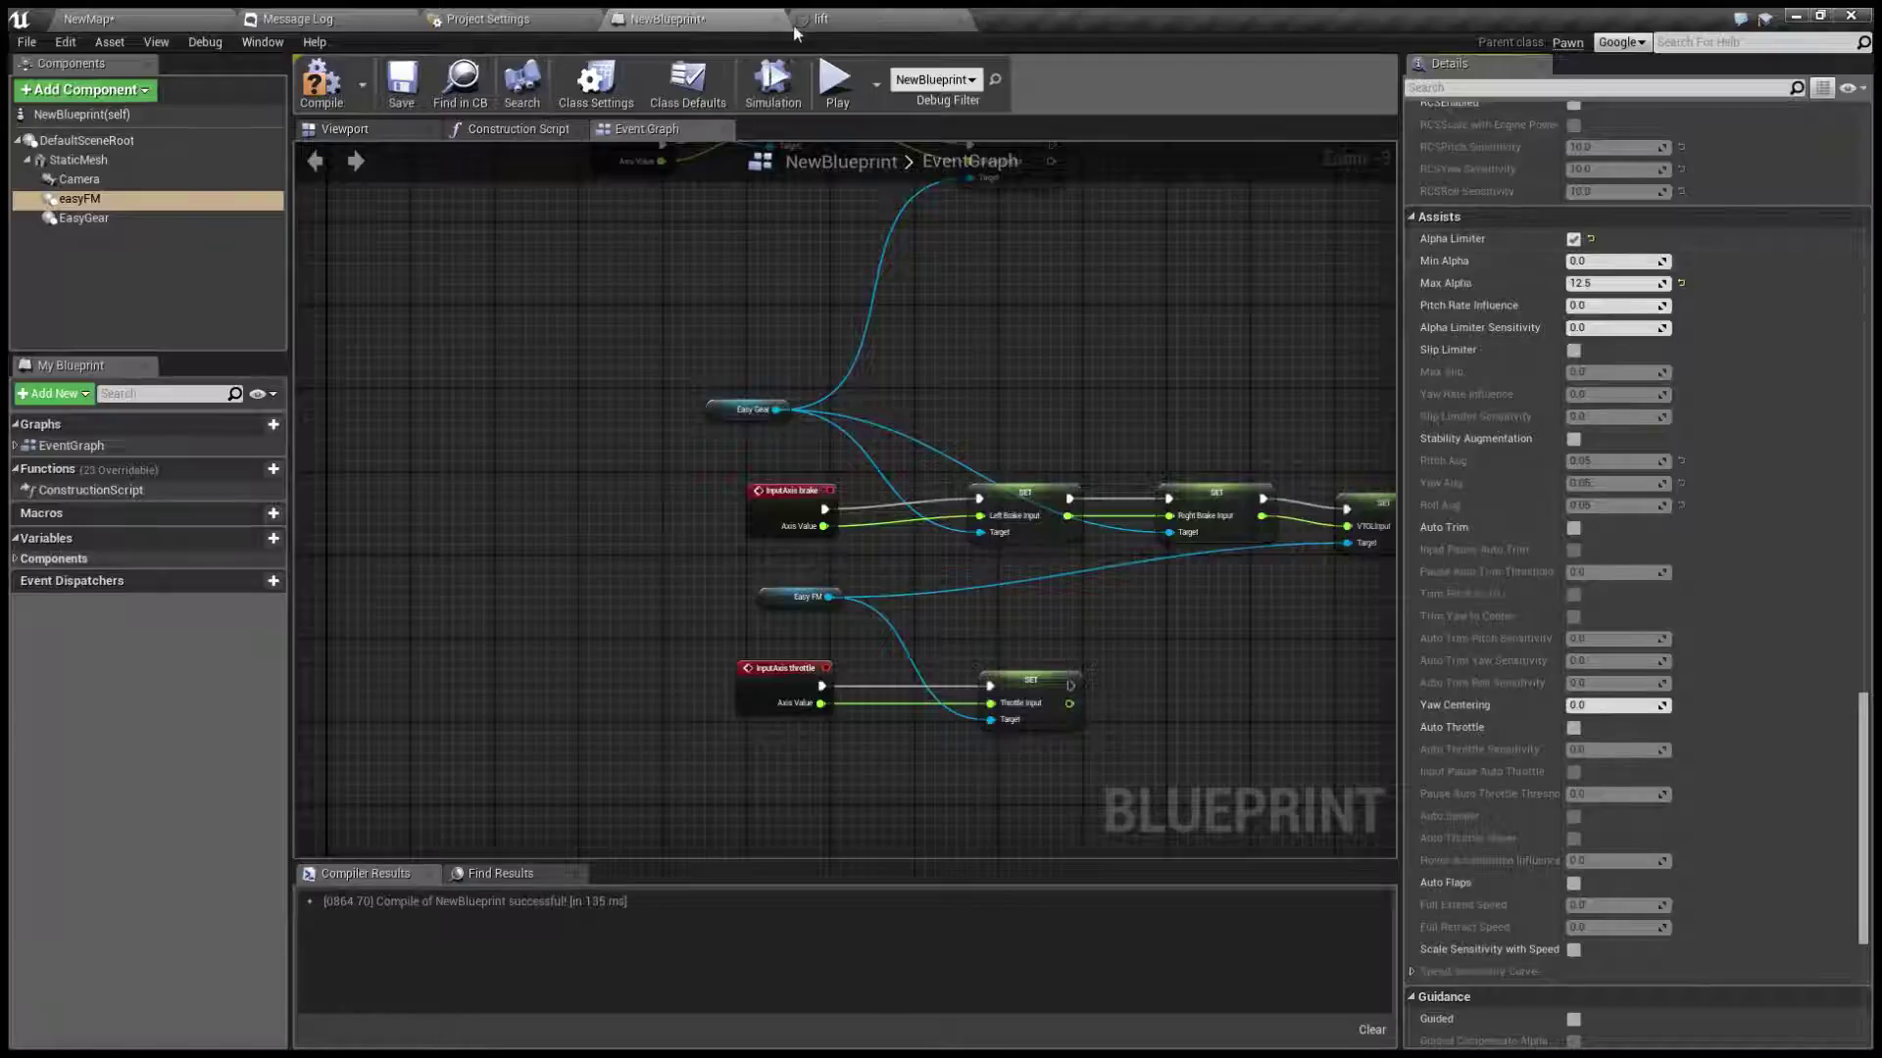
{"action": "left_click", "coordinate": [1587, 261]}
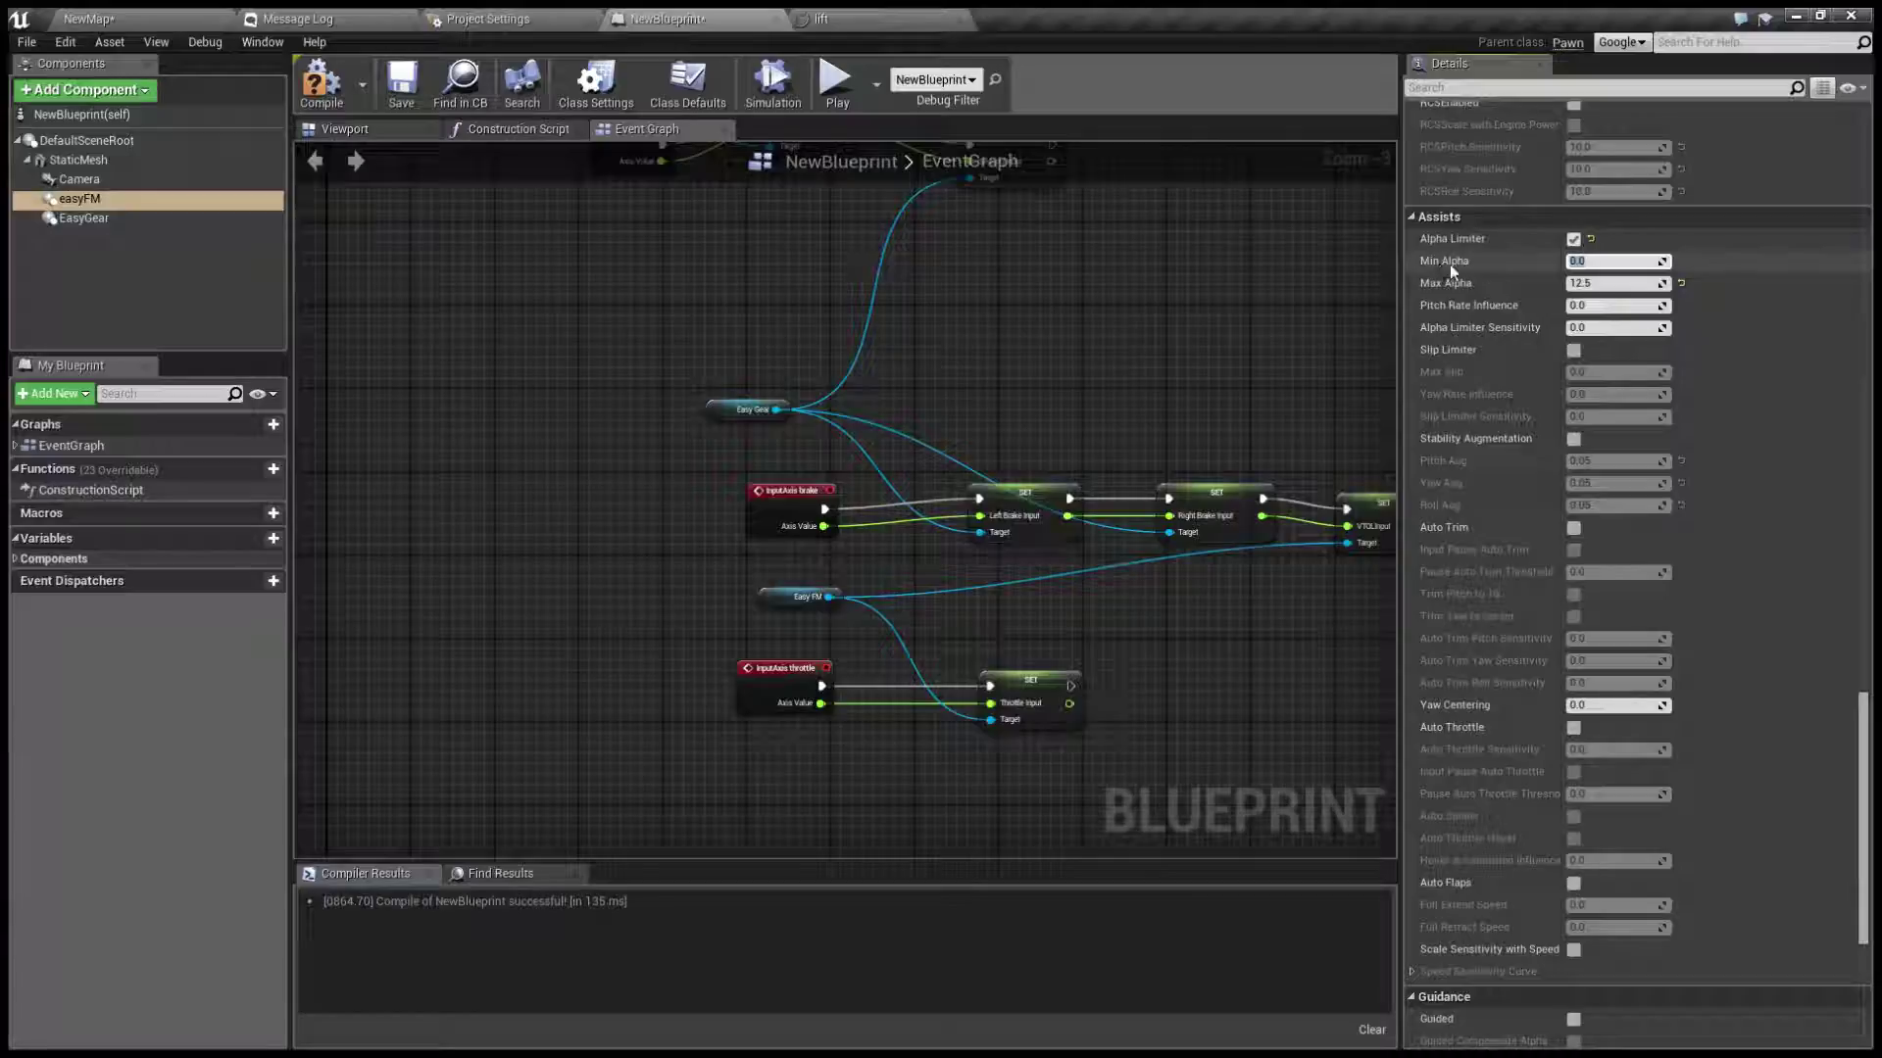
{"action": "type", "text": "-12.5"}
{"action": "key", "text": "Return"}
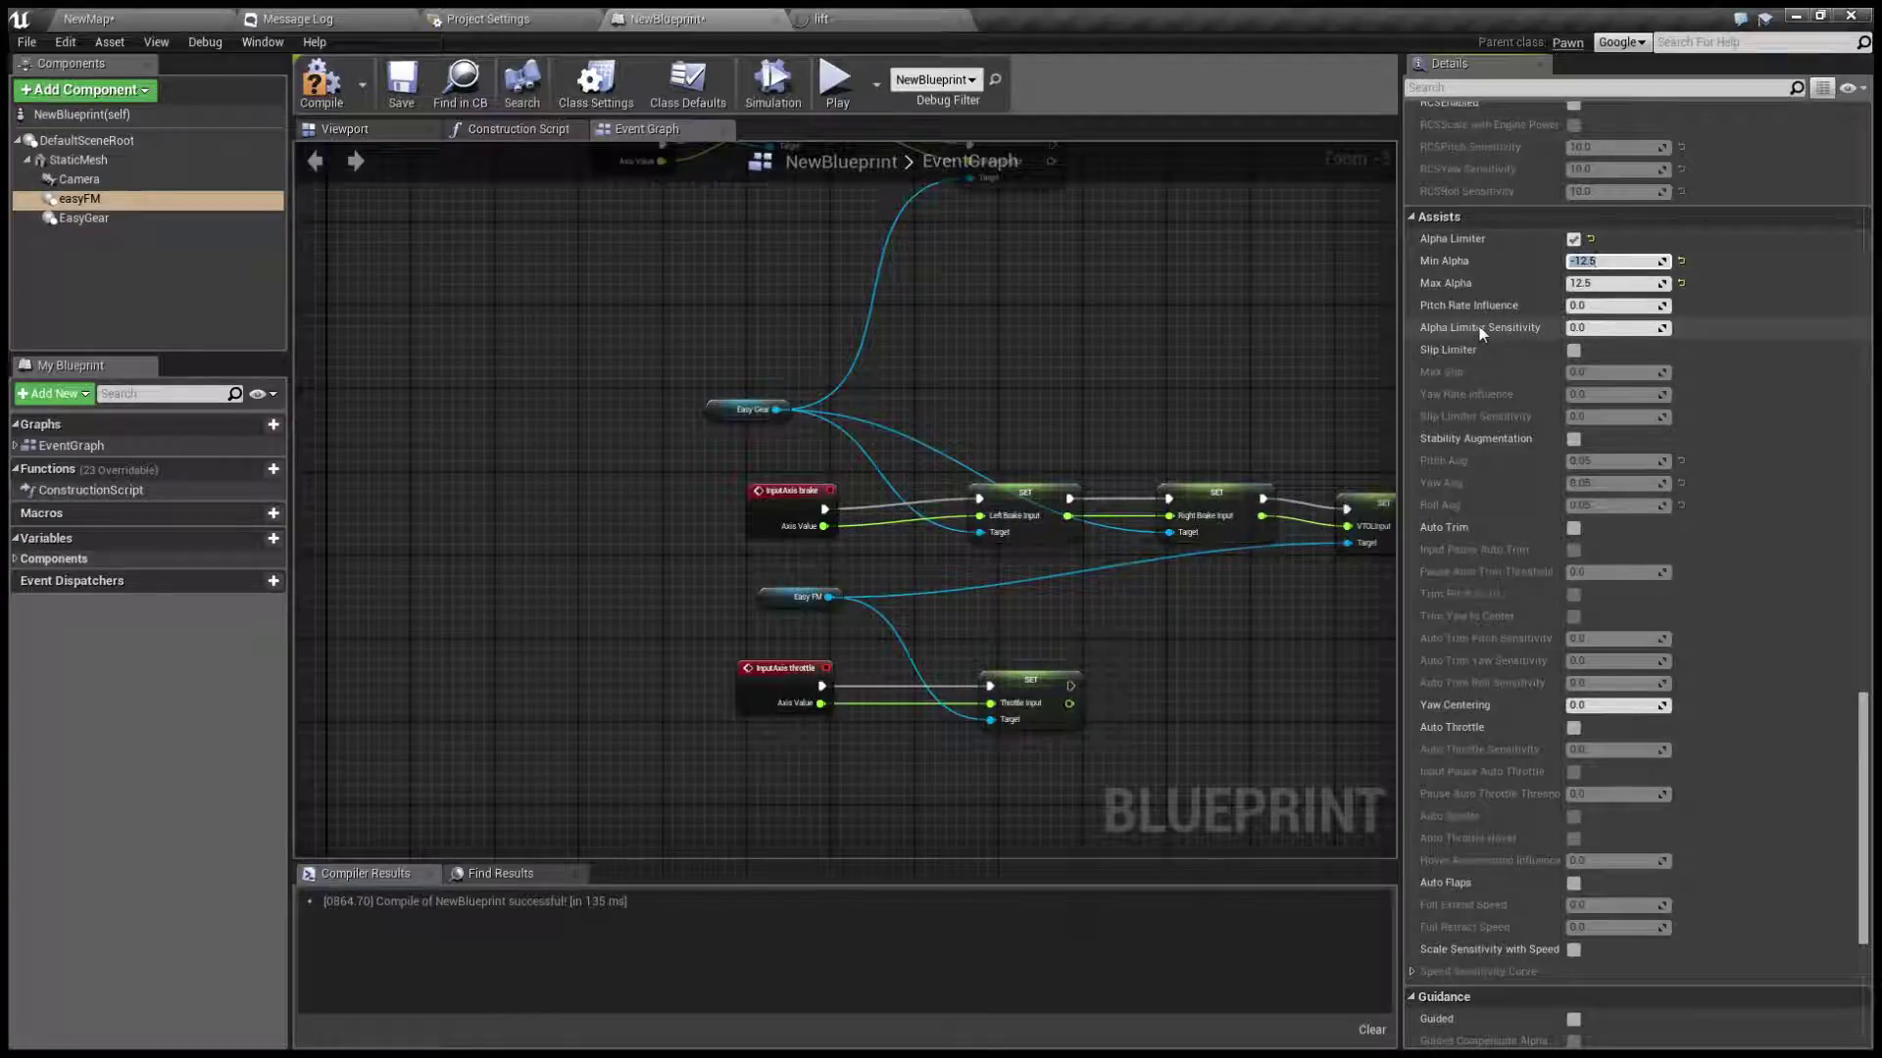
Adjust Alpha Limiter Sensitivity, entering 1 and then replacing it with 0.9
{"action": "left_click", "coordinate": [1584, 328]}
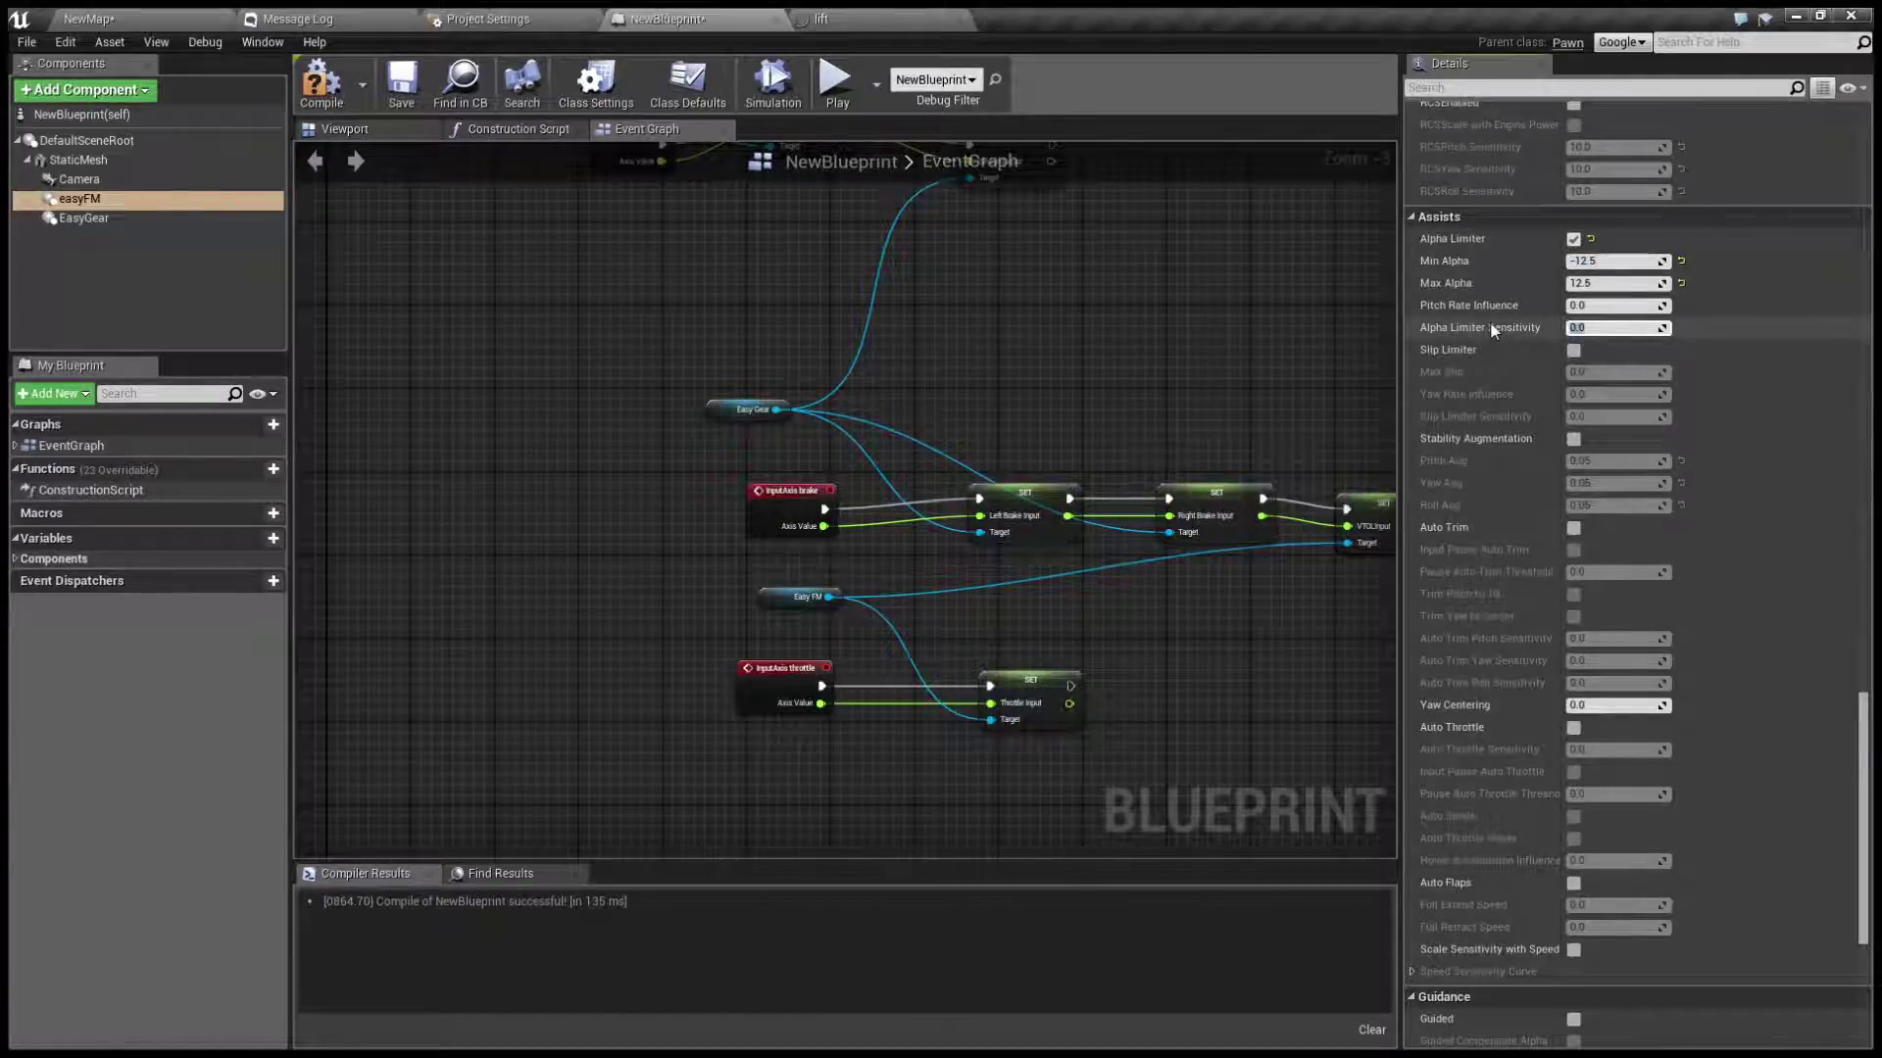
{"action": "type", "text": "1"}
{"action": "key", "text": "Return"}
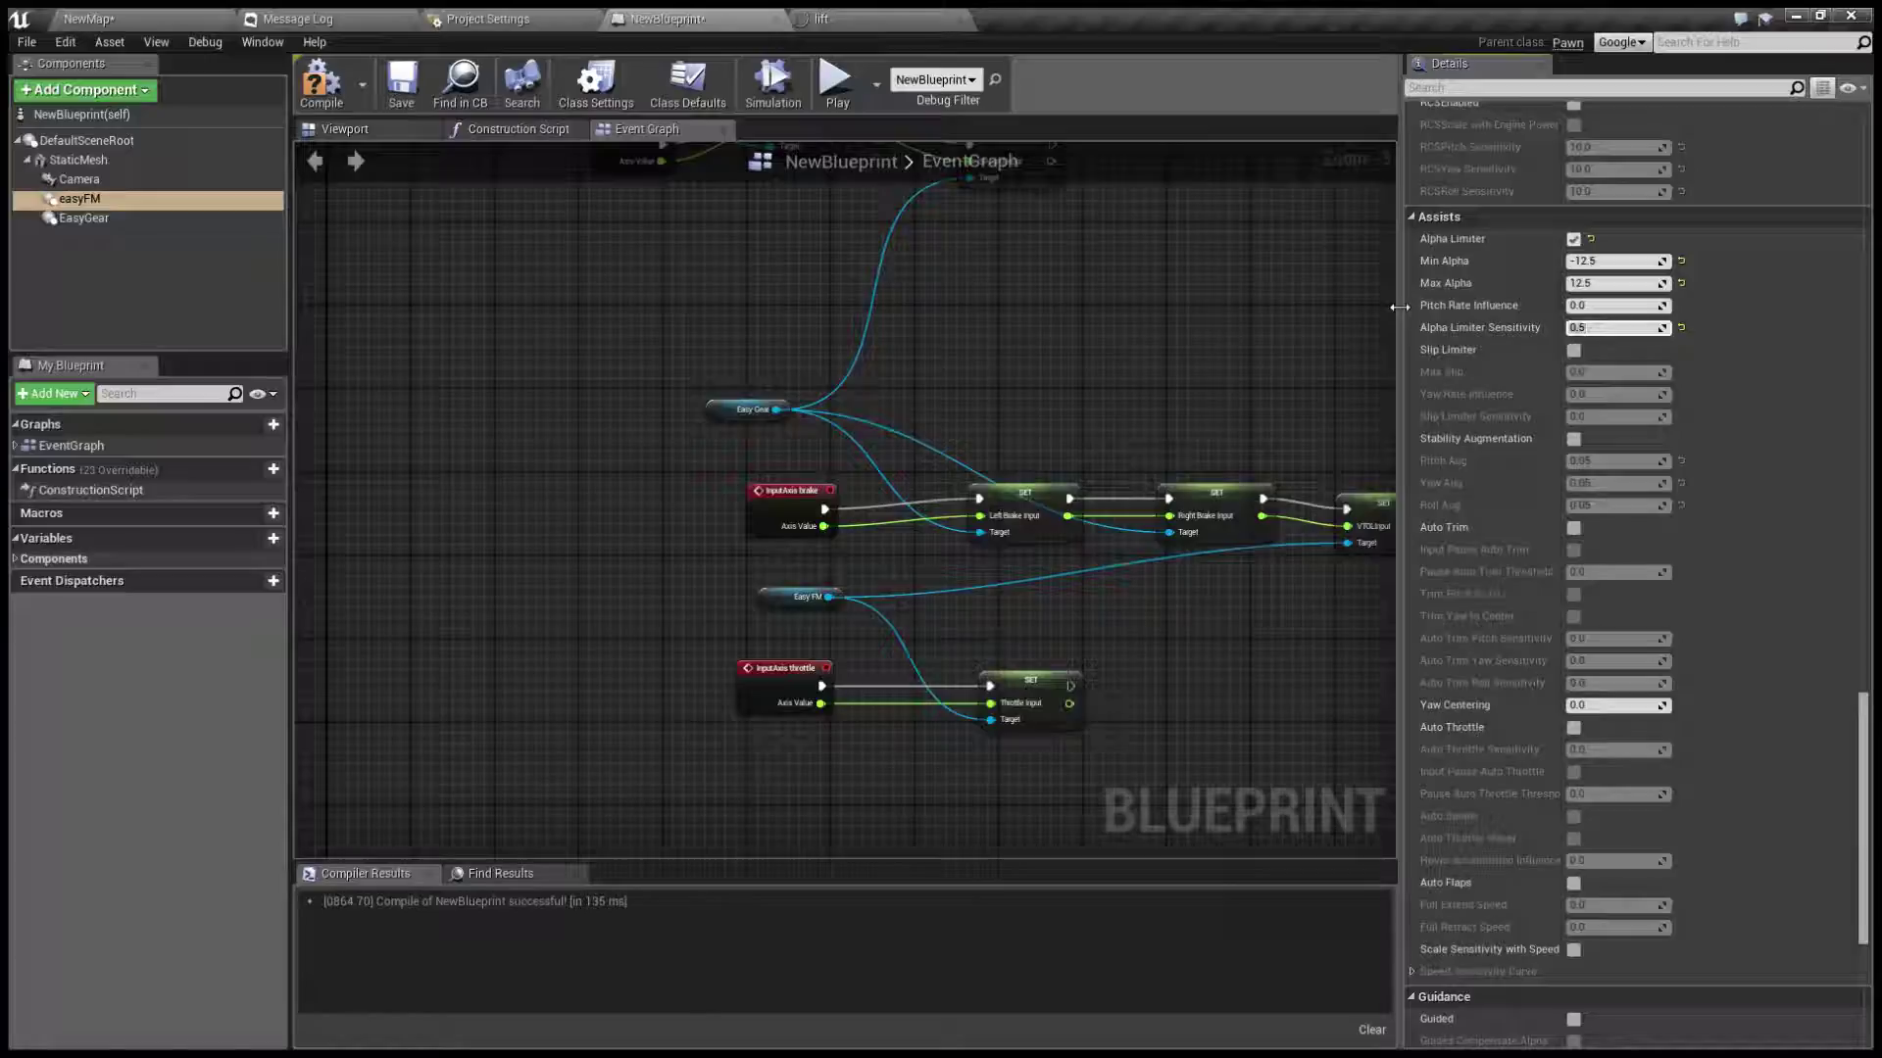
{"action": "double_click", "coordinate": [1603, 334]}
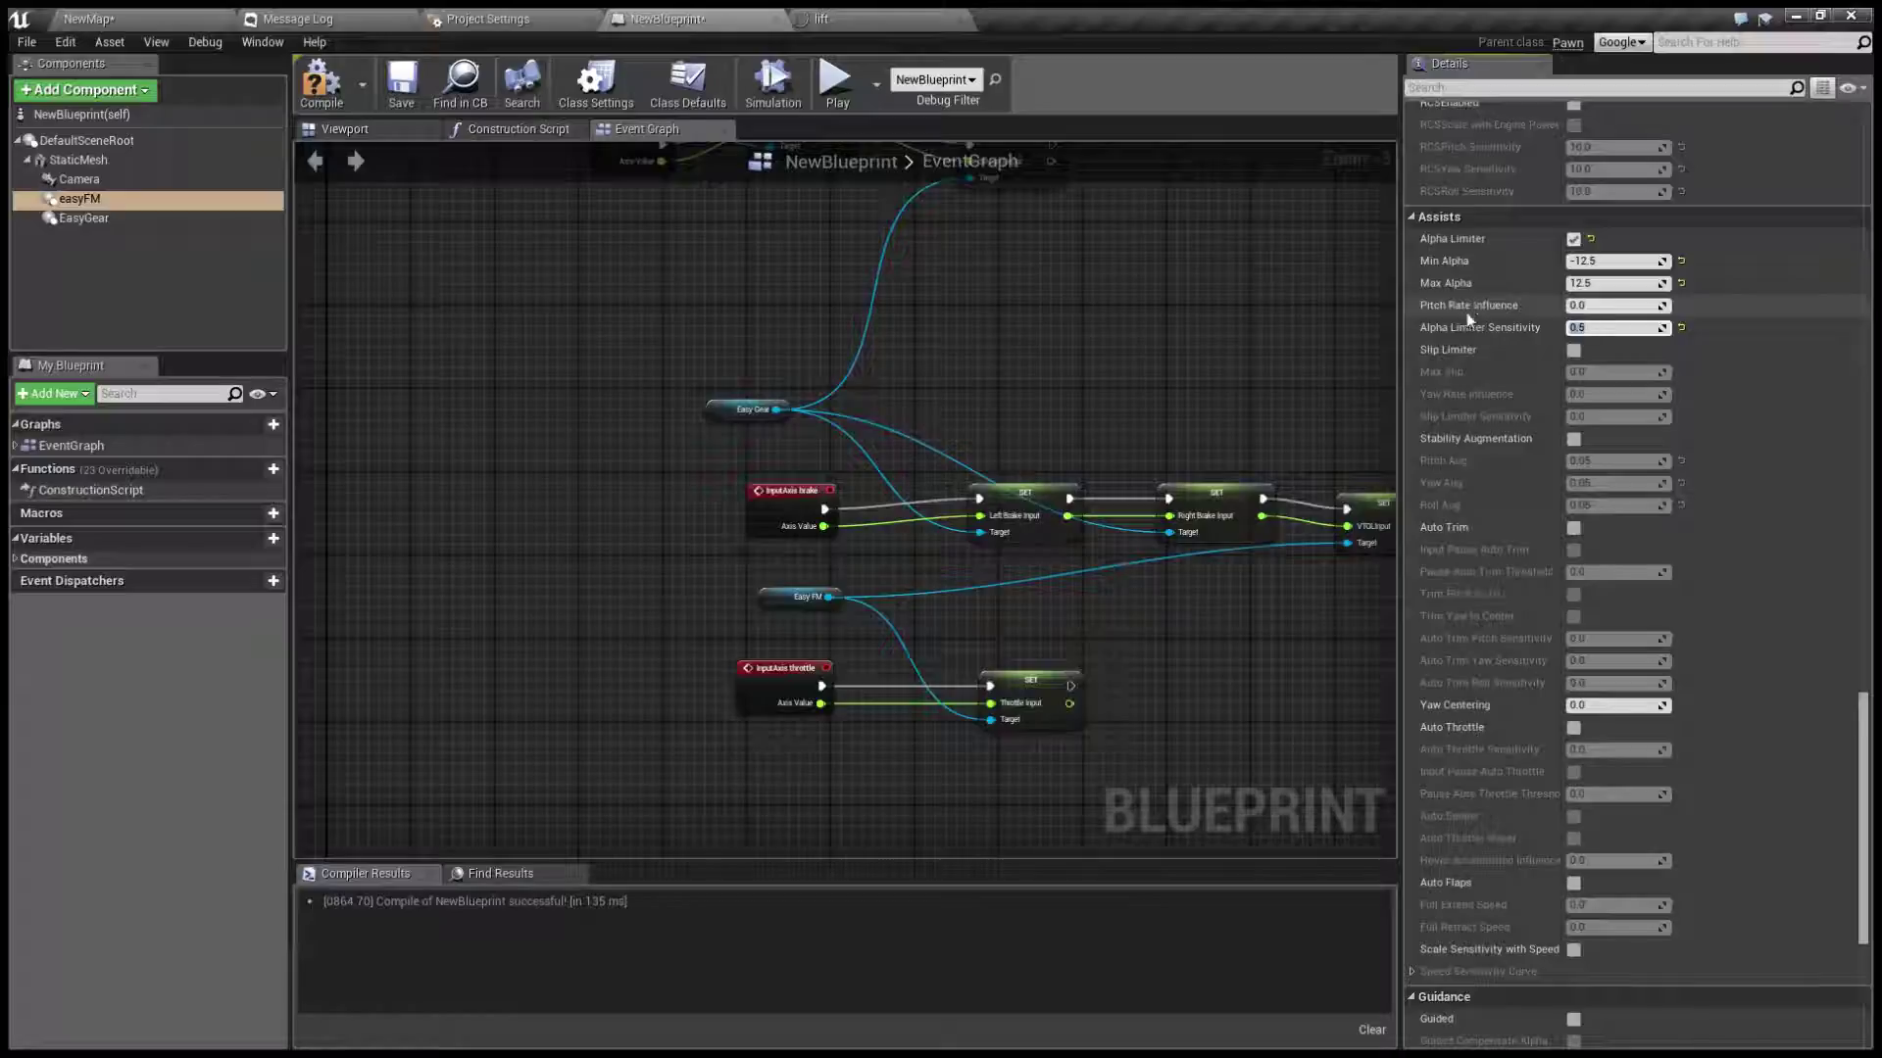
{"action": "type", "text": "0.9"}
Set Pitch Rate Influence to 0.1
{"action": "left_click", "coordinate": [1621, 306]}
{"action": "type", "text": "0.1"}
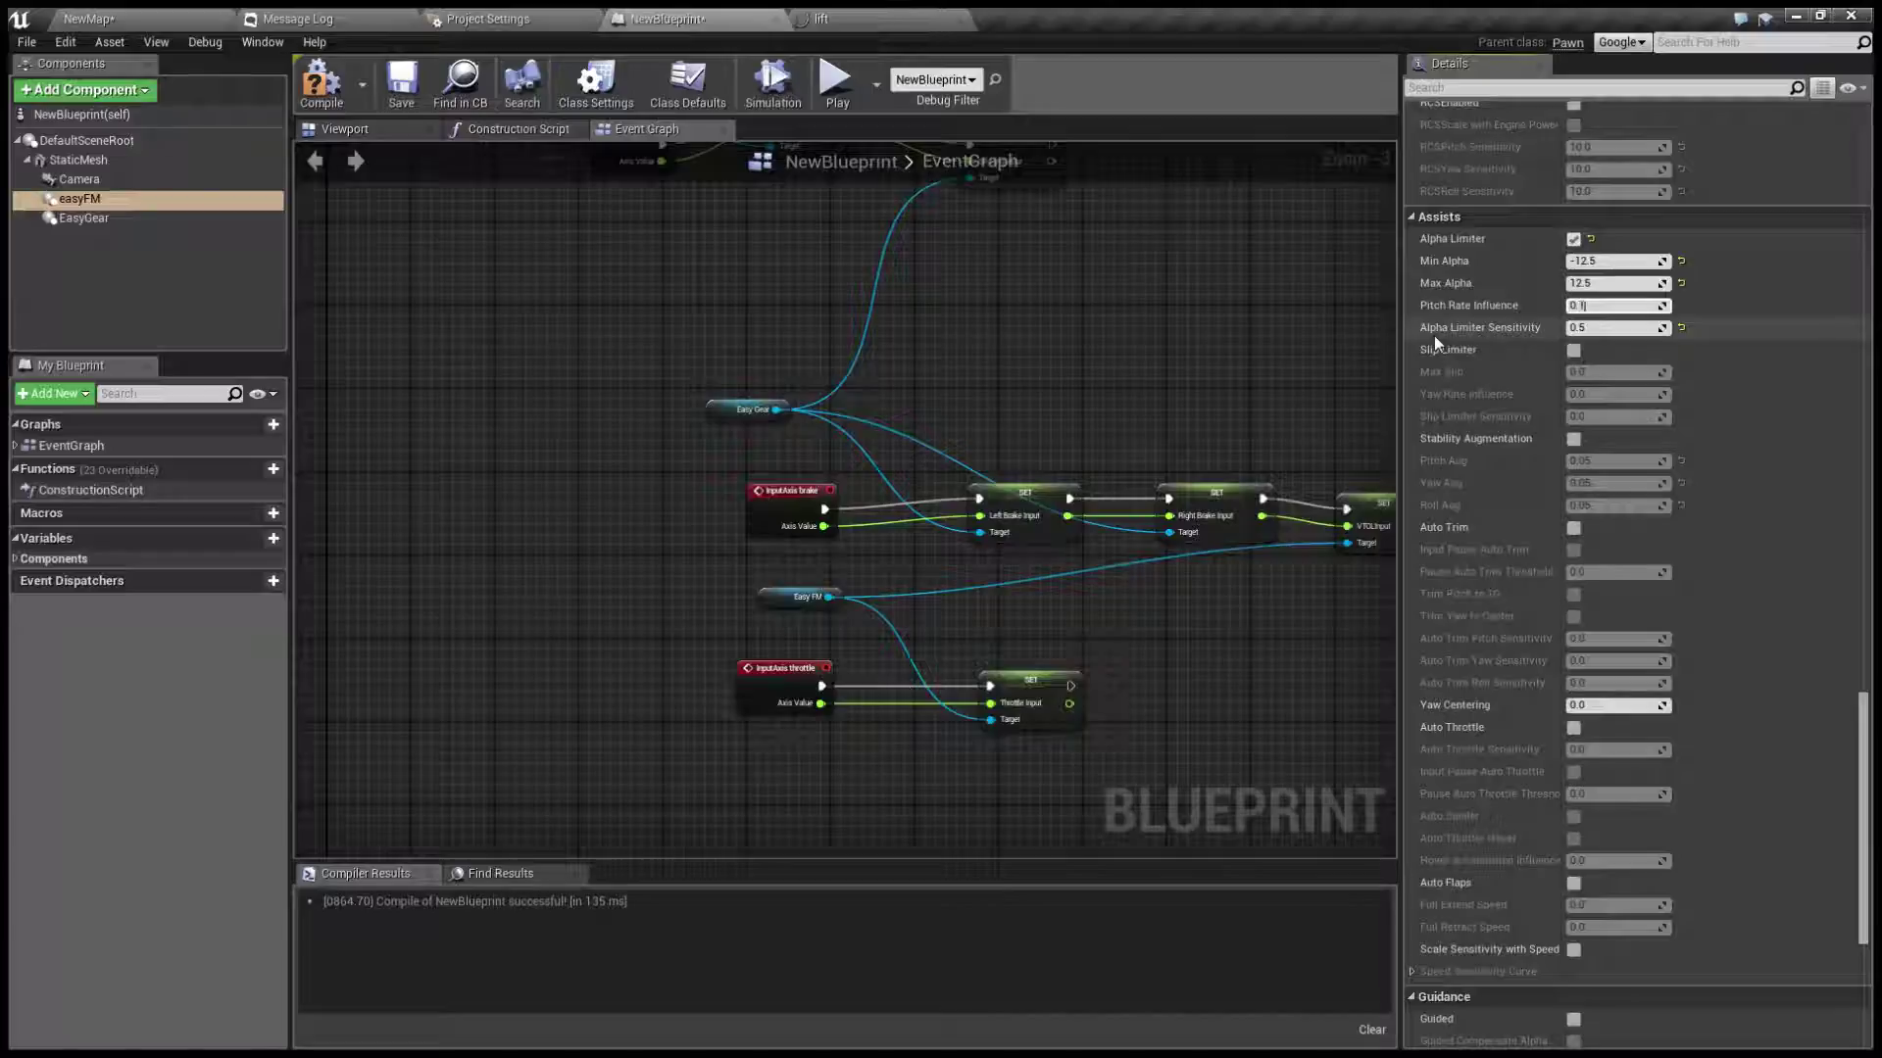
{"action": "key", "text": "Return"}
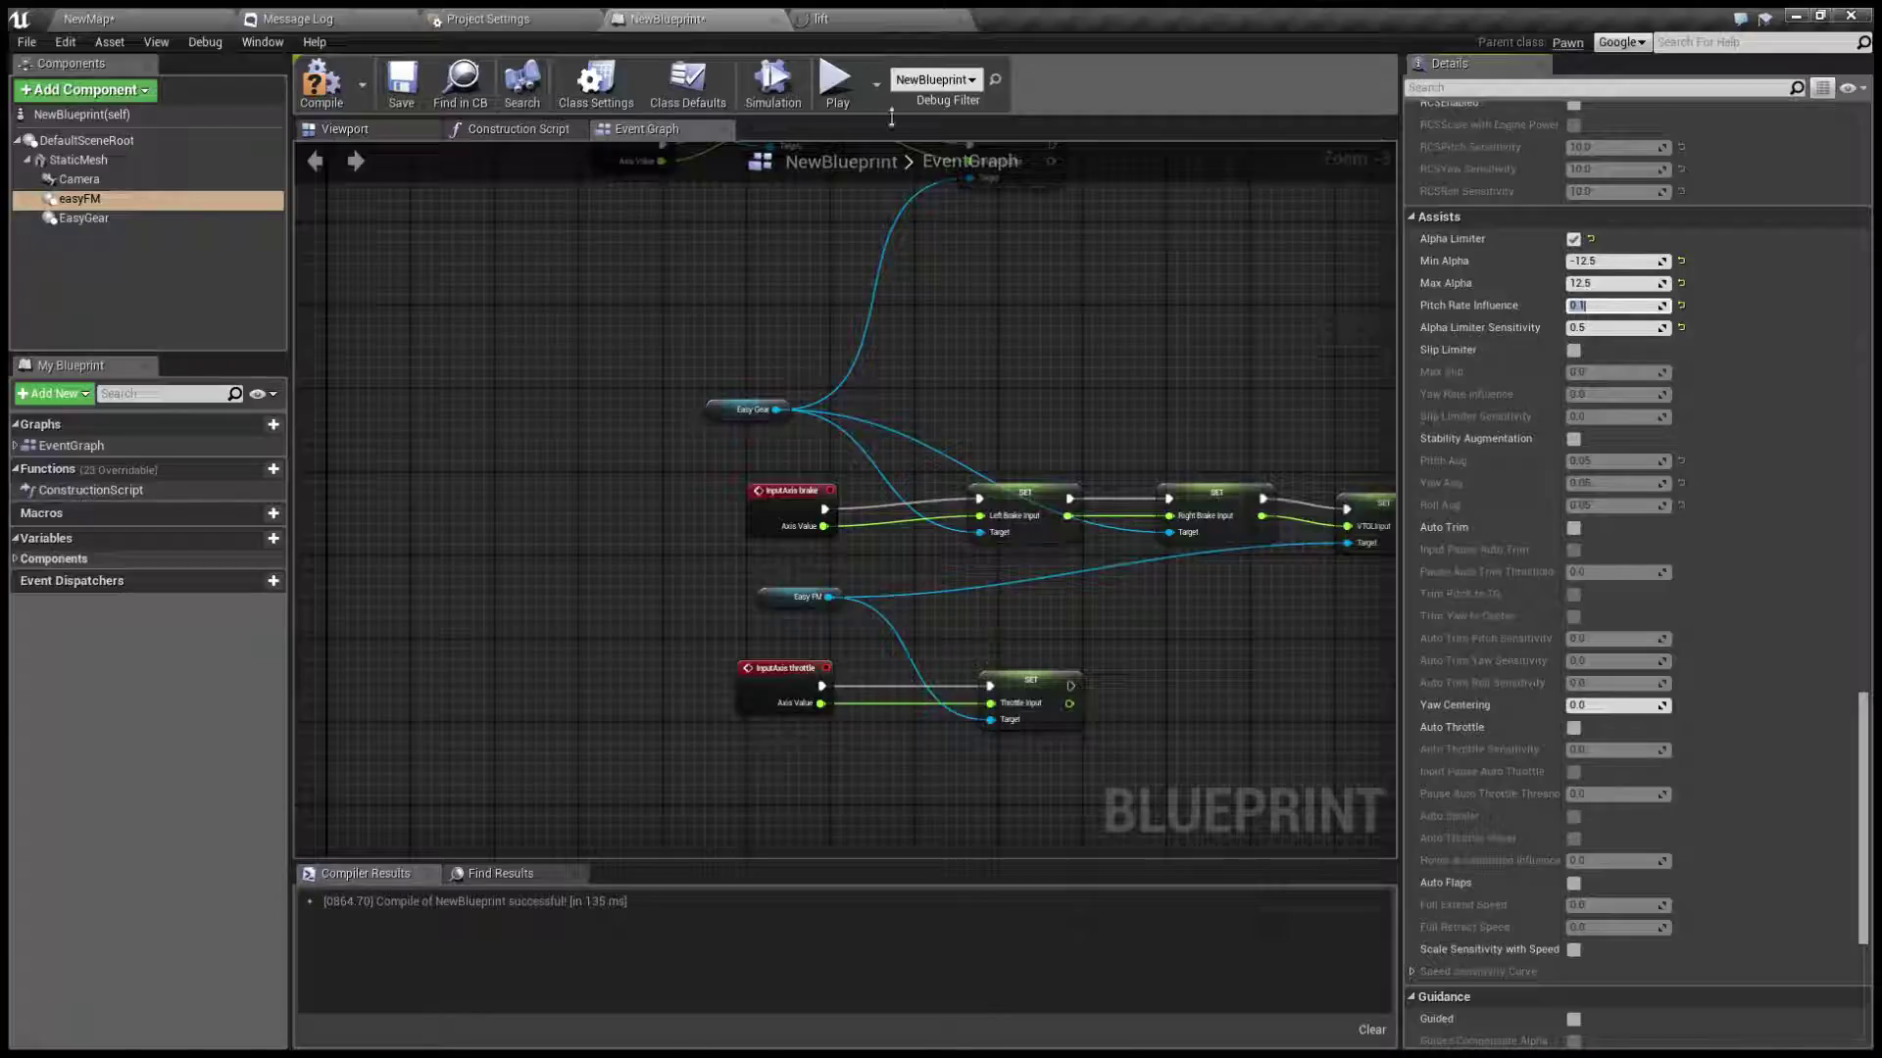
{"action": "left_click", "coordinate": [840, 85]}
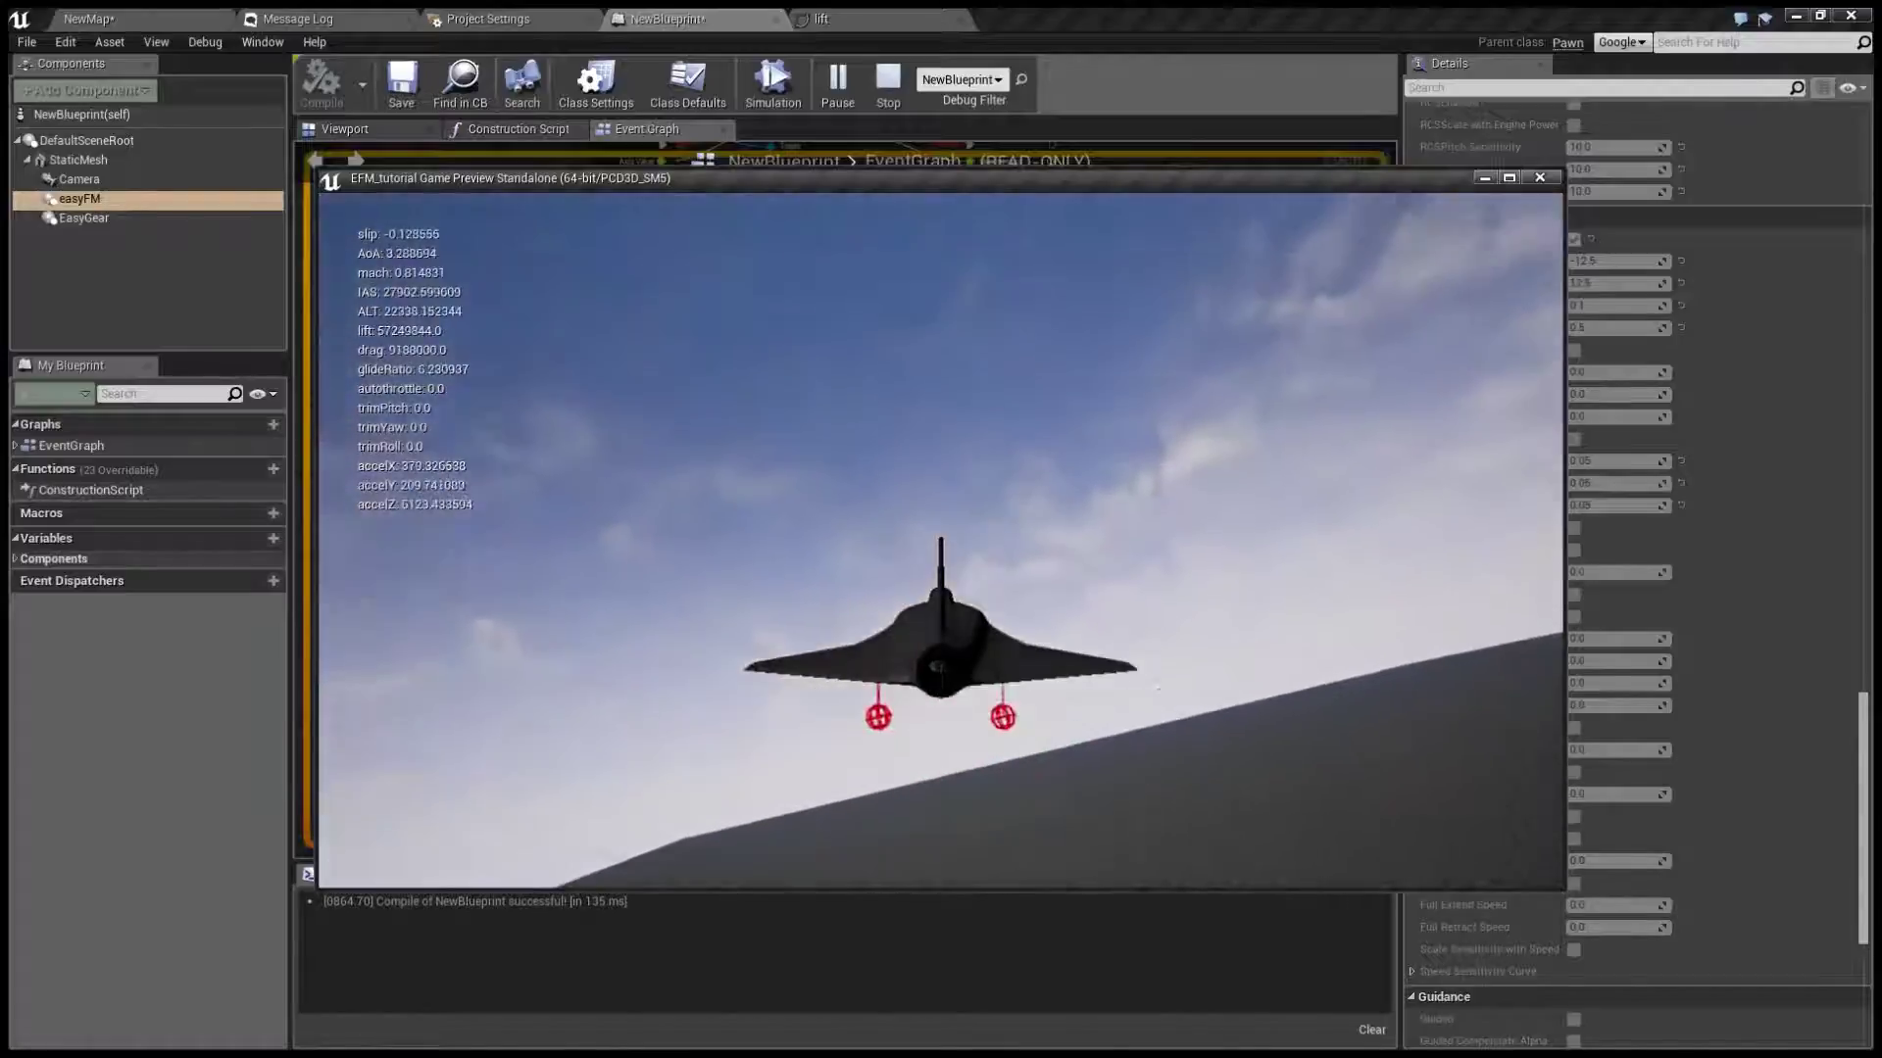
{"action": "key", "text": "Escape"}
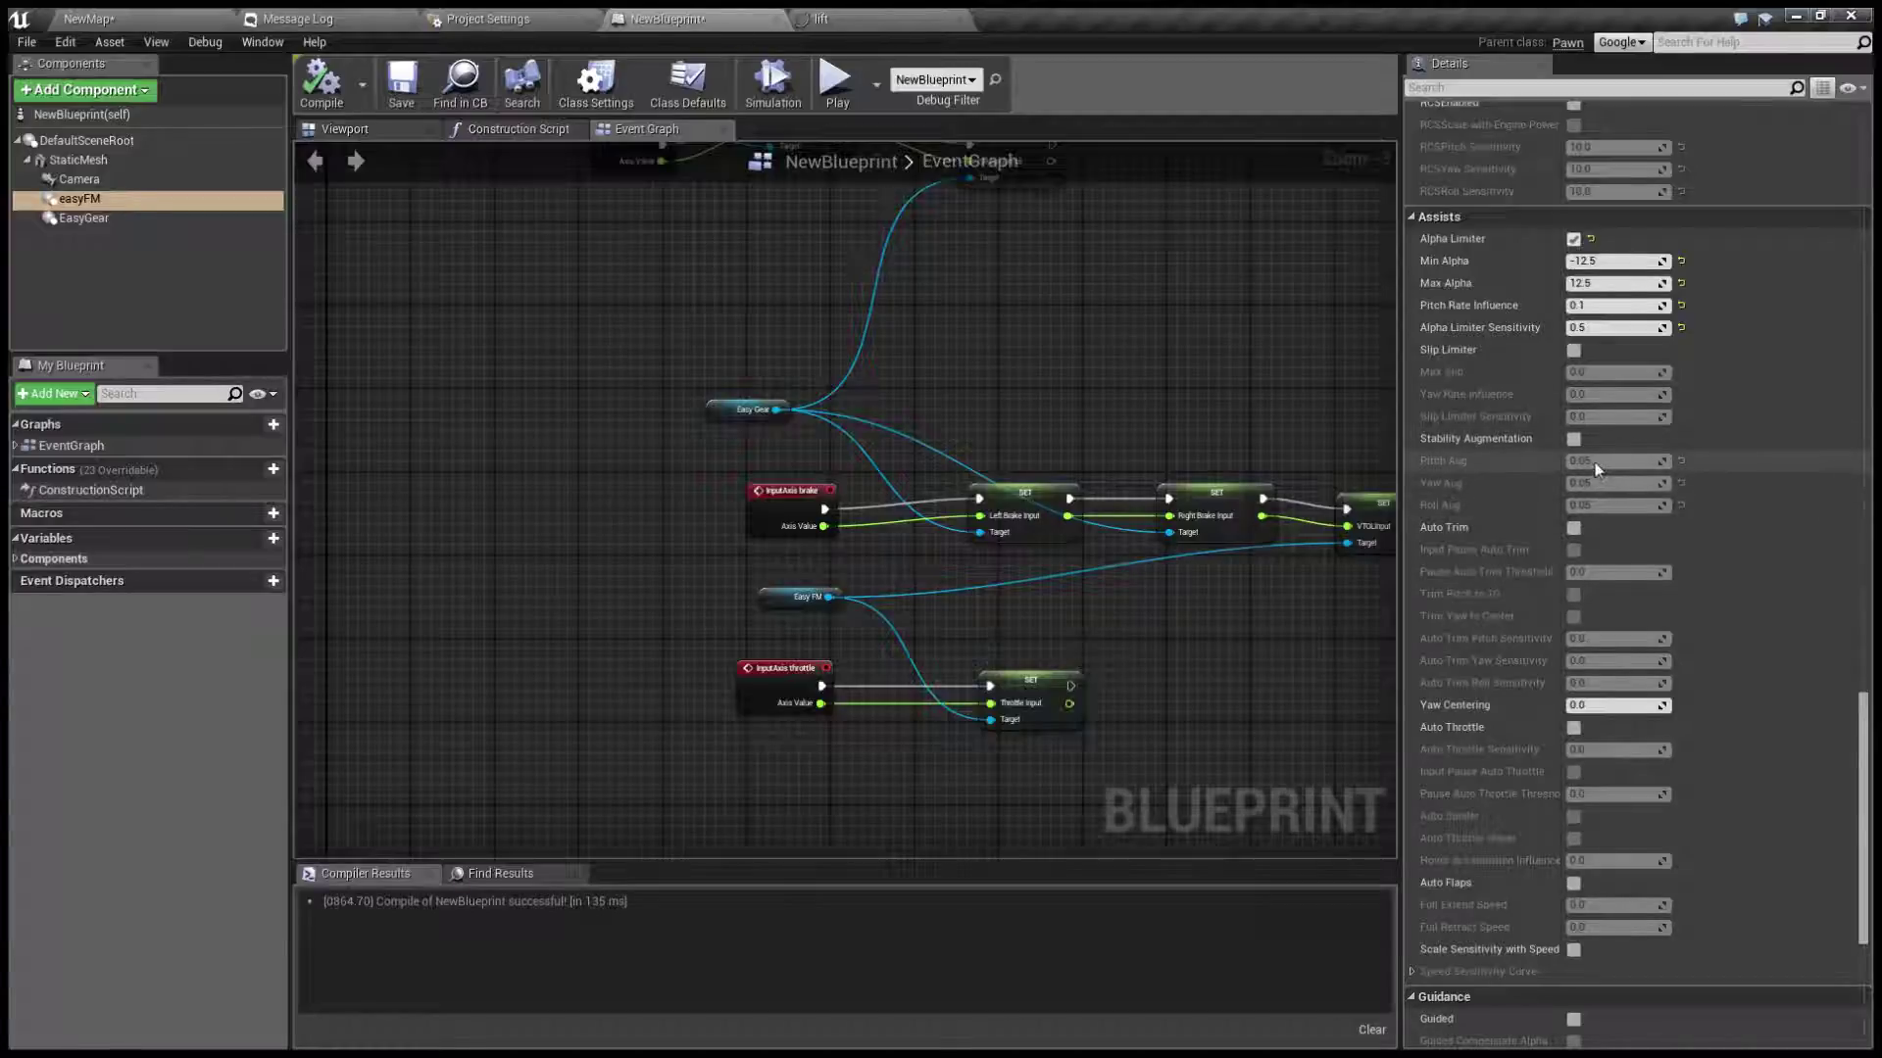
Enable Stability Augmentation, keeping Pitch, Yaw and Roll Aug at 0.05
{"action": "left_click", "coordinate": [1573, 438]}
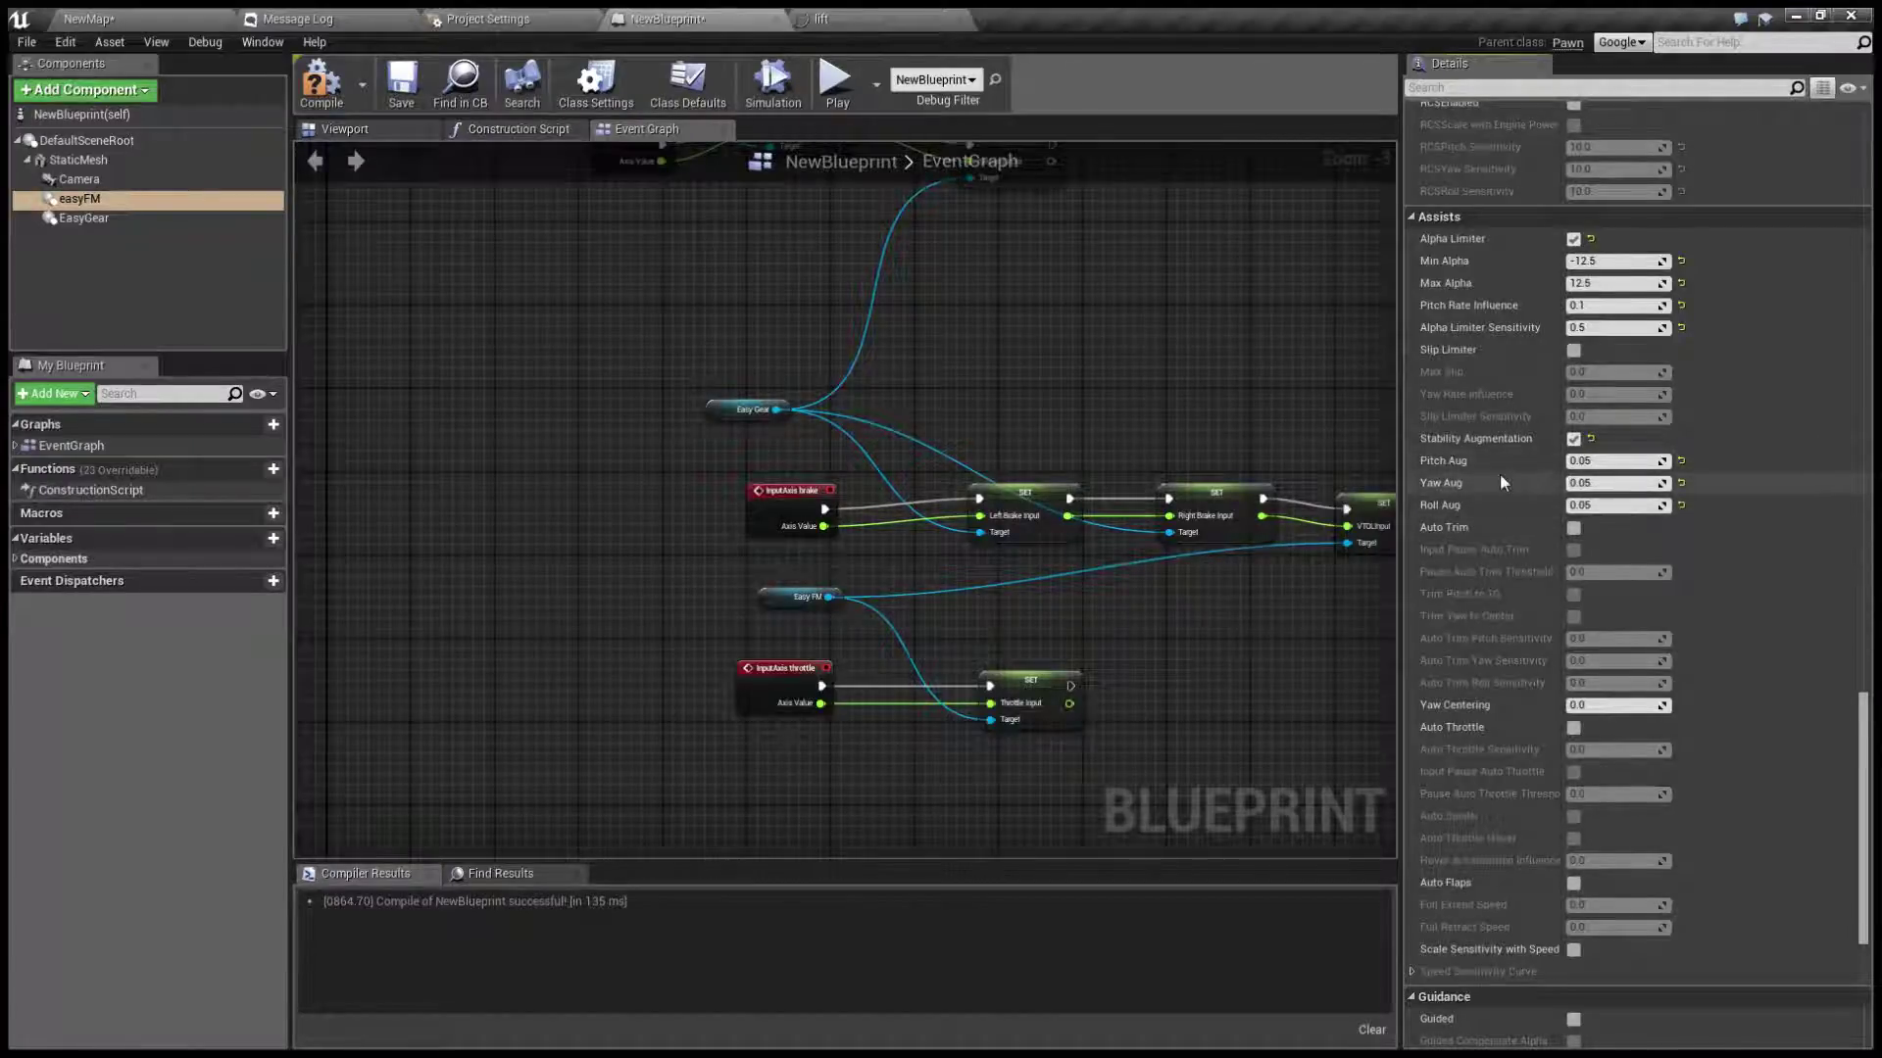
{"action": "scroll", "coordinate": [1501, 481], "scroll_direction": "up", "scroll_amount": 1}
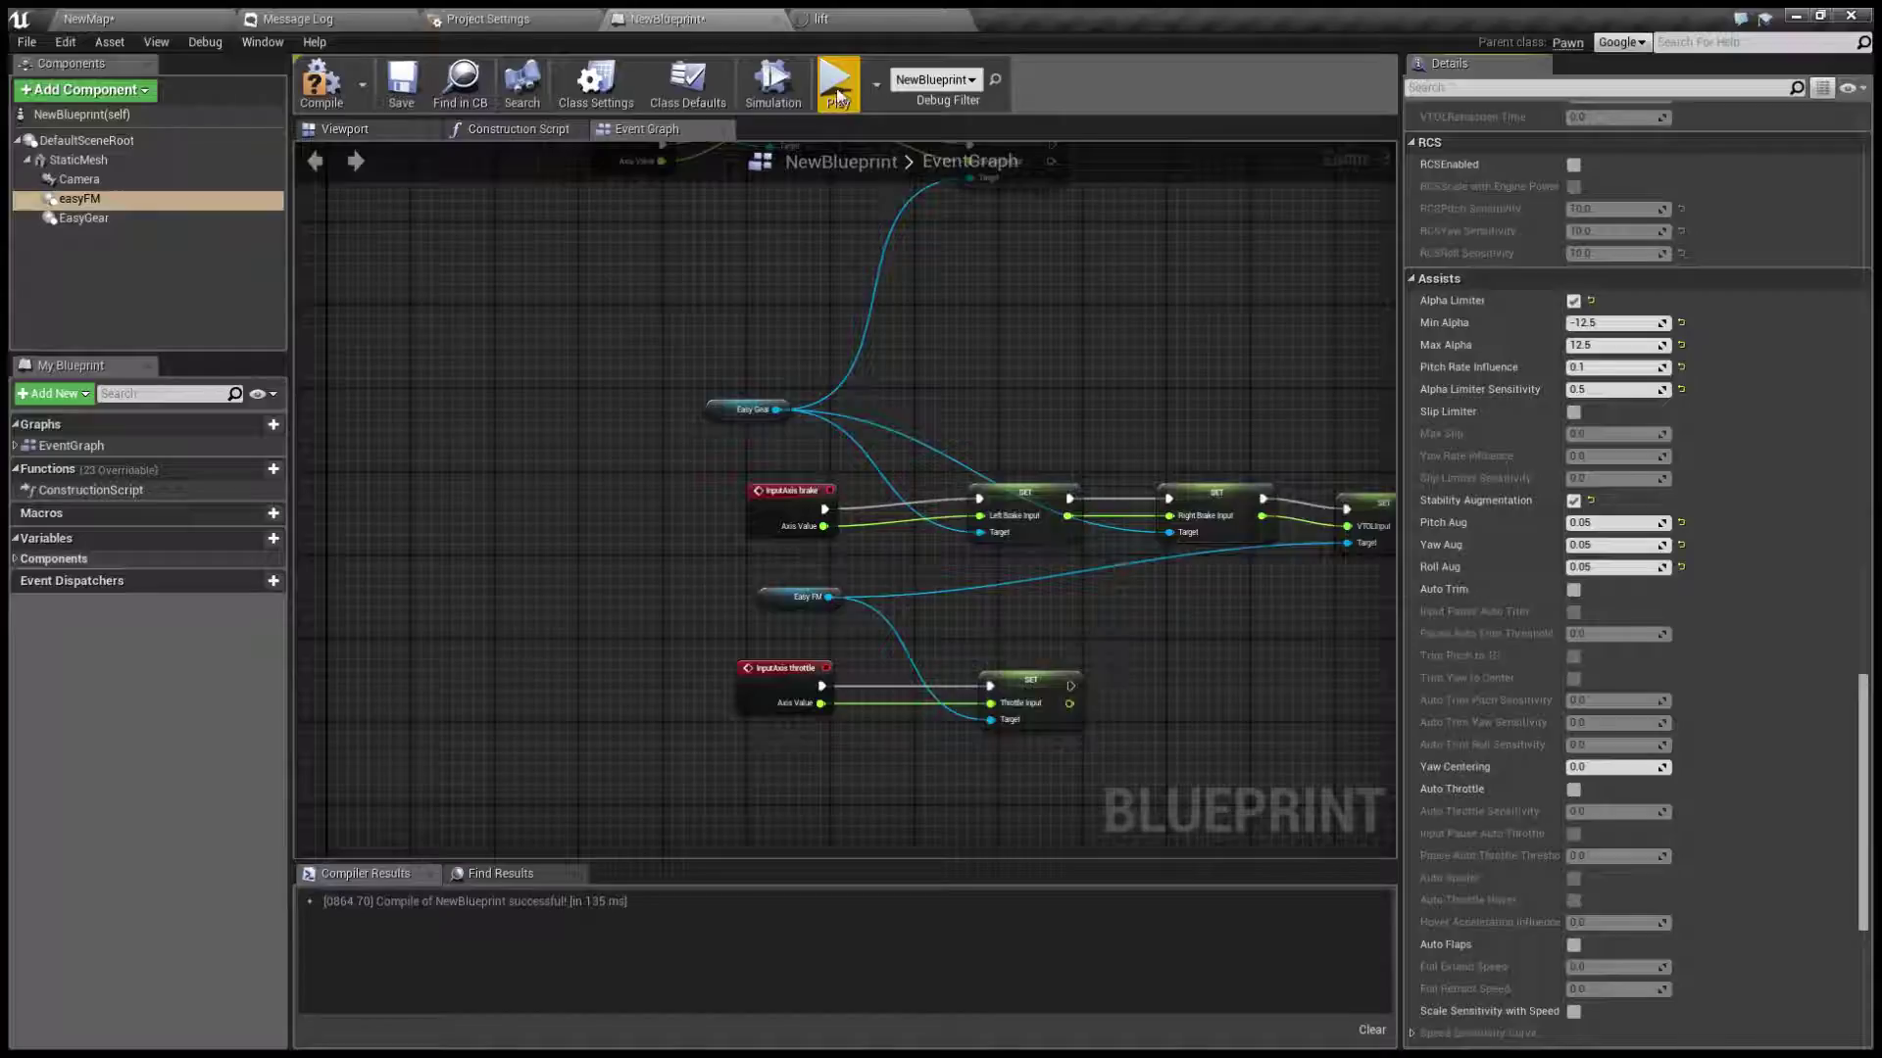
Scroll through easyFM's Details to review the alpha limiter and stability augmentation settings
{"action": "scroll", "coordinate": [1517, 519], "scroll_direction": "up", "scroll_amount": 15}
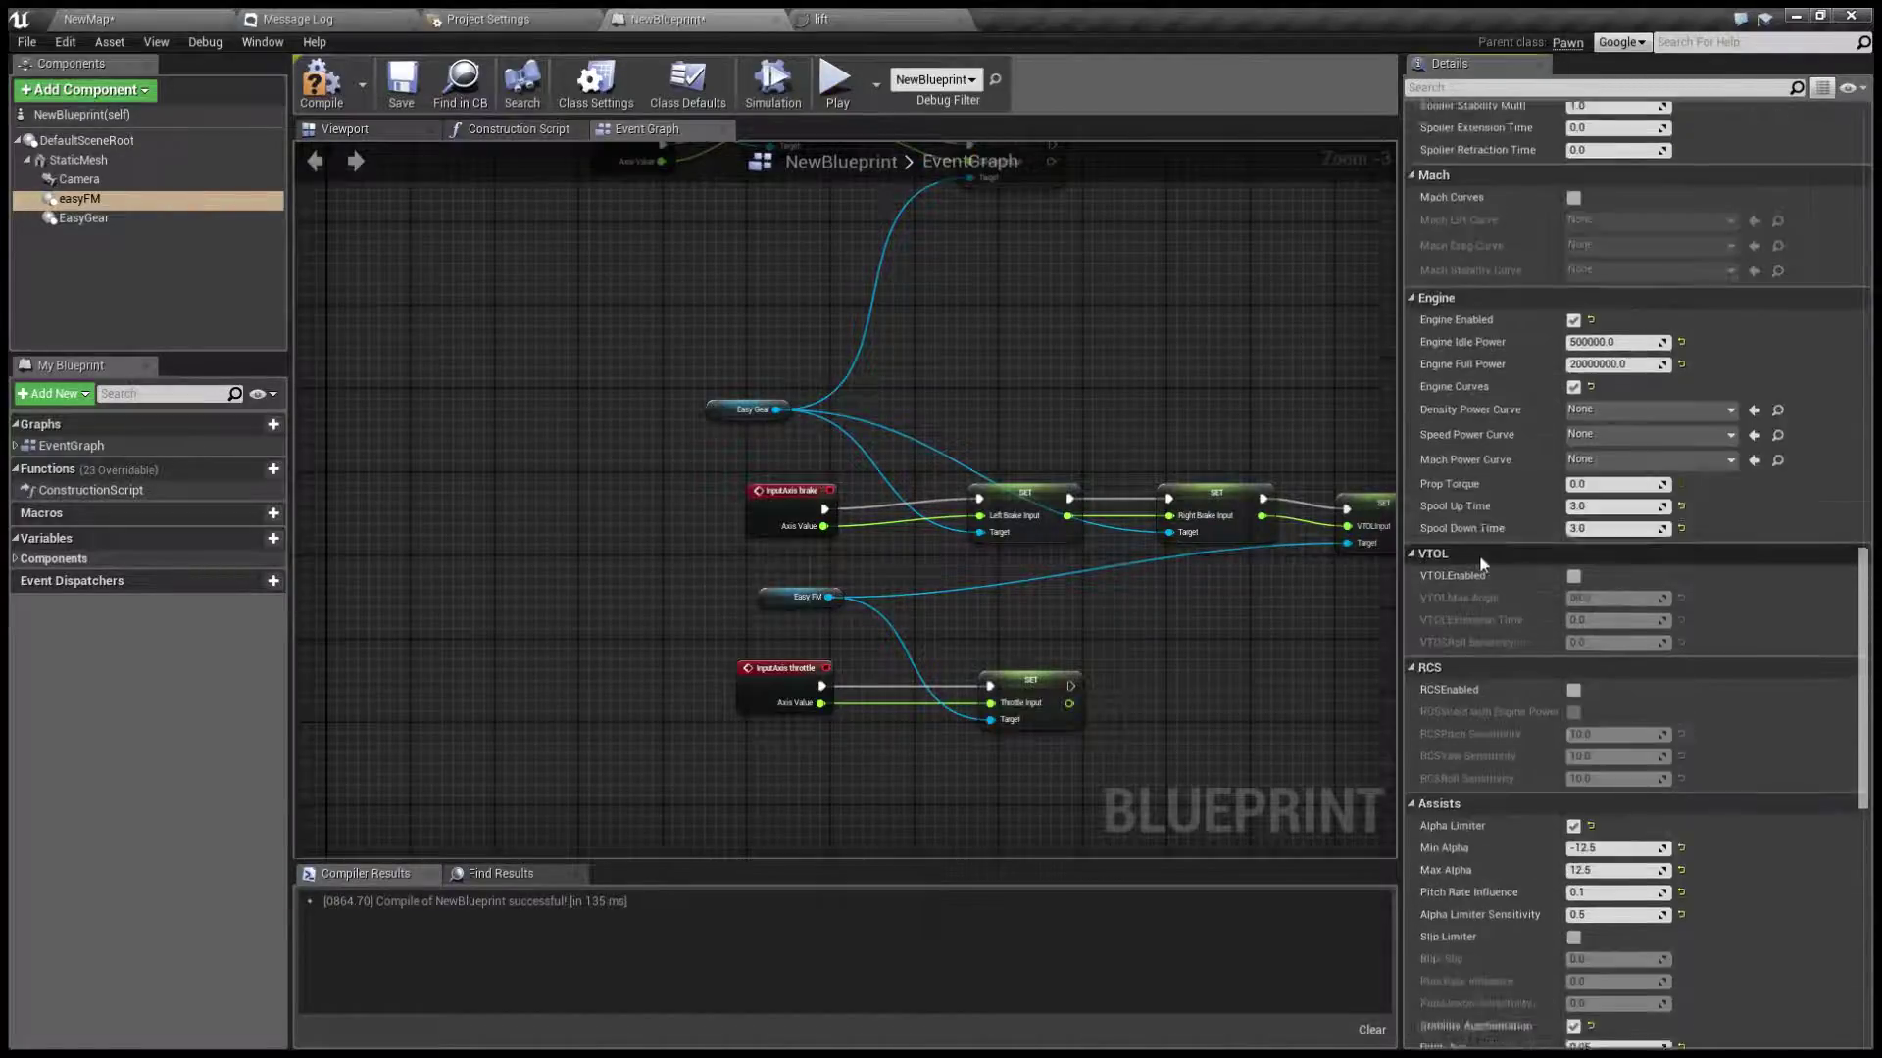
{"action": "scroll", "coordinate": [1466, 642], "scroll_direction": "up", "scroll_amount": 12}
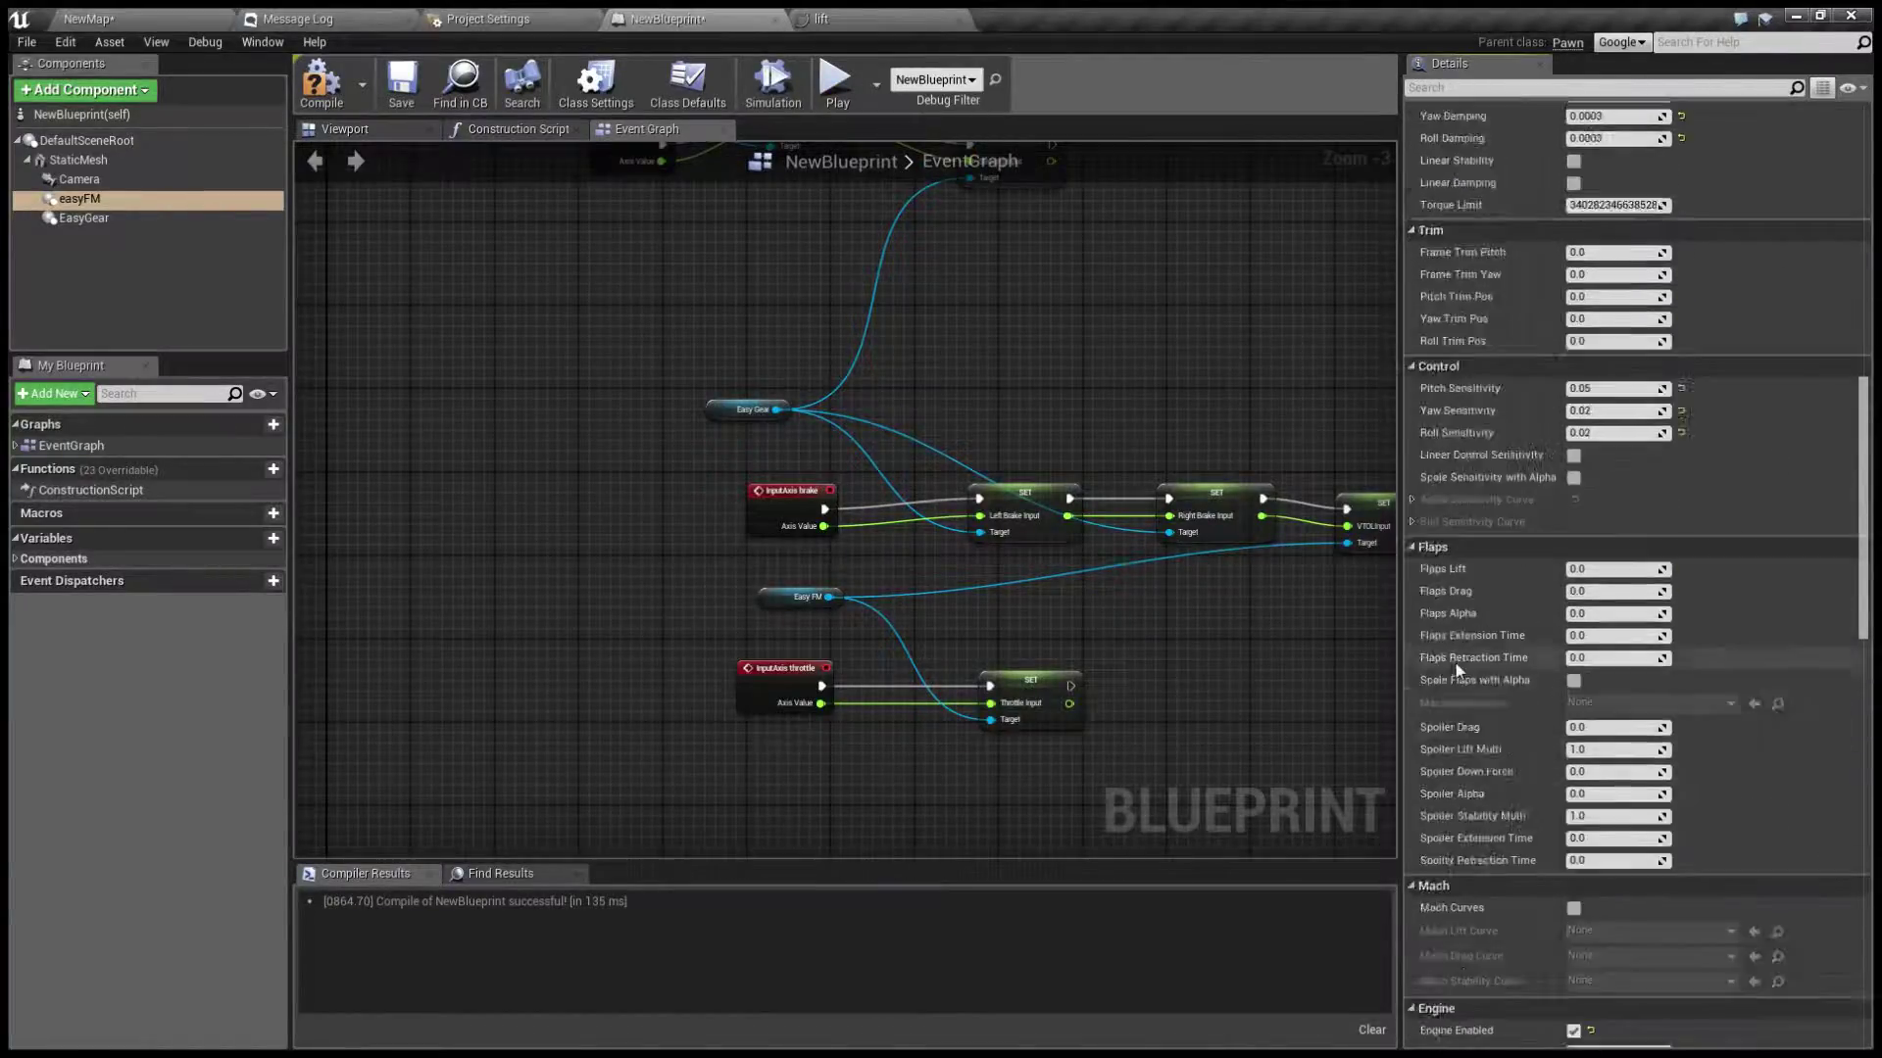
{"action": "scroll", "coordinate": [1450, 680], "scroll_direction": "up", "scroll_amount": 6}
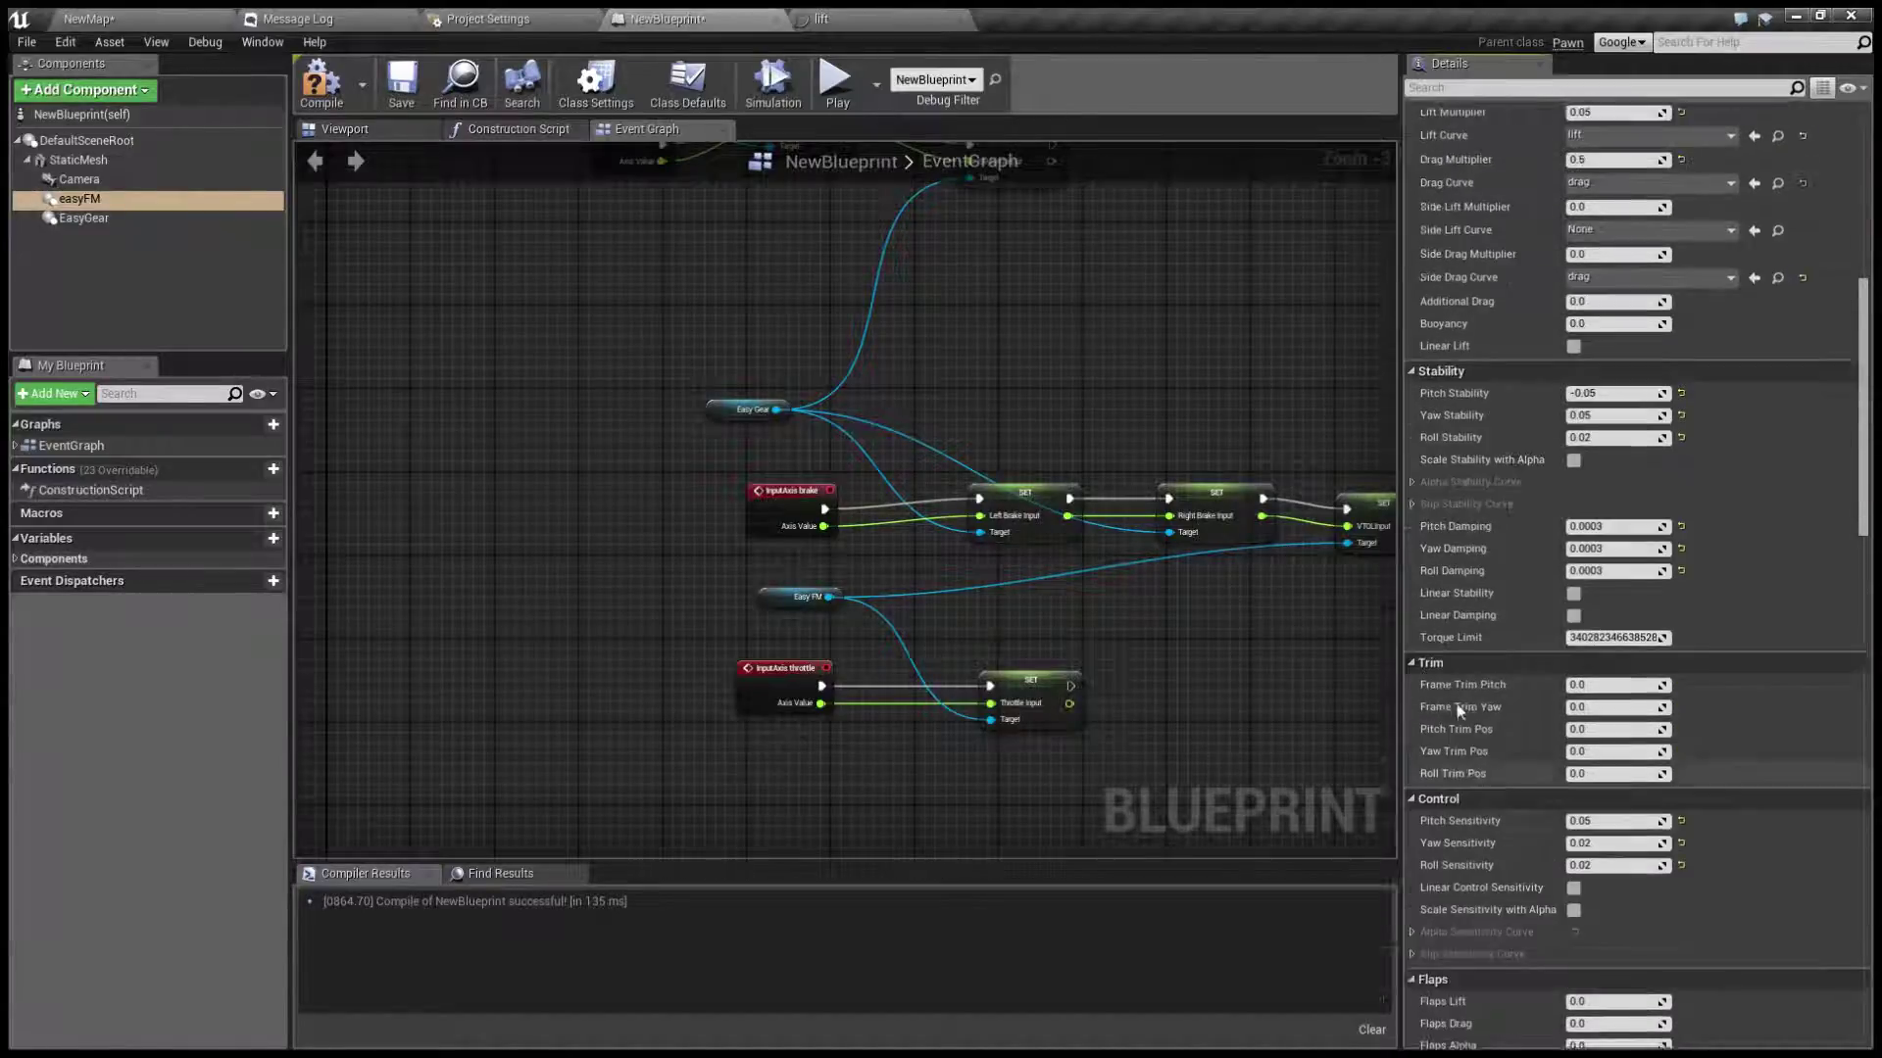
{"action": "scroll", "coordinate": [1430, 706], "scroll_direction": "up", "scroll_amount": 2}
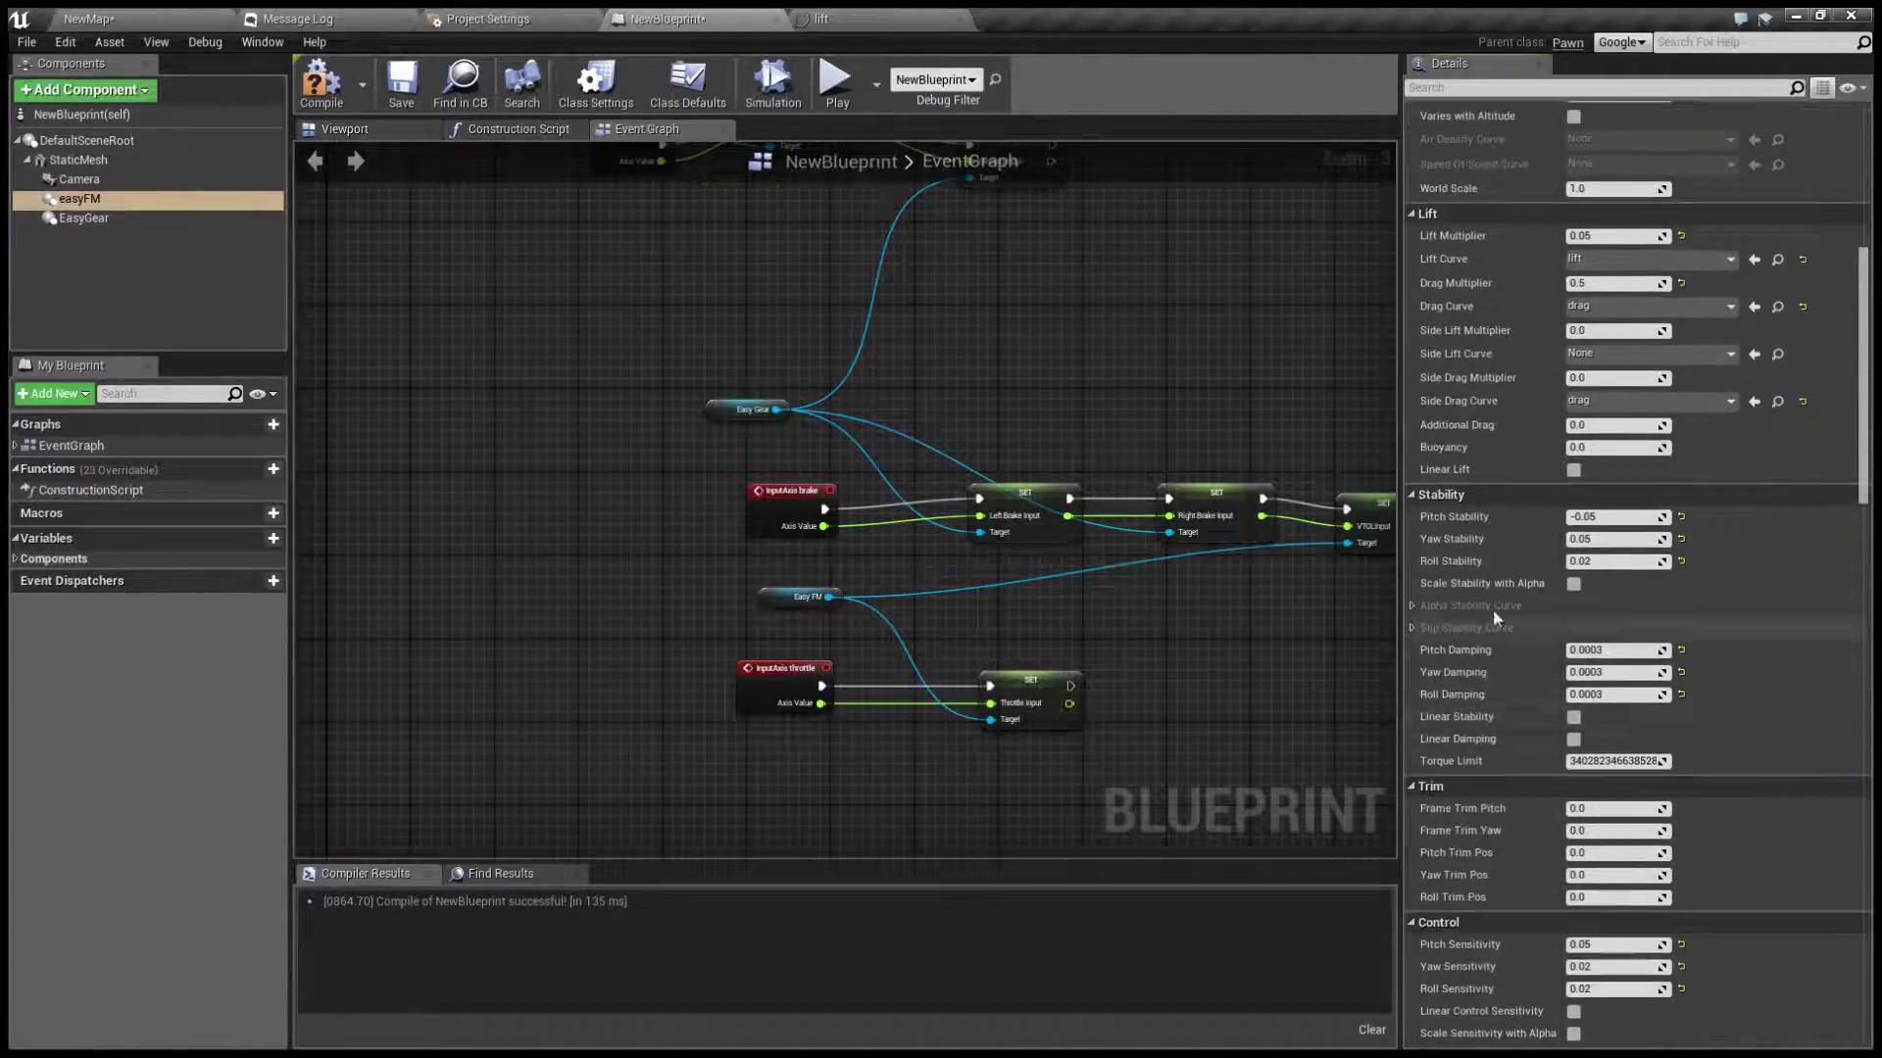
{"action": "scroll", "coordinate": [1435, 697], "scroll_direction": "down", "scroll_amount": 18}
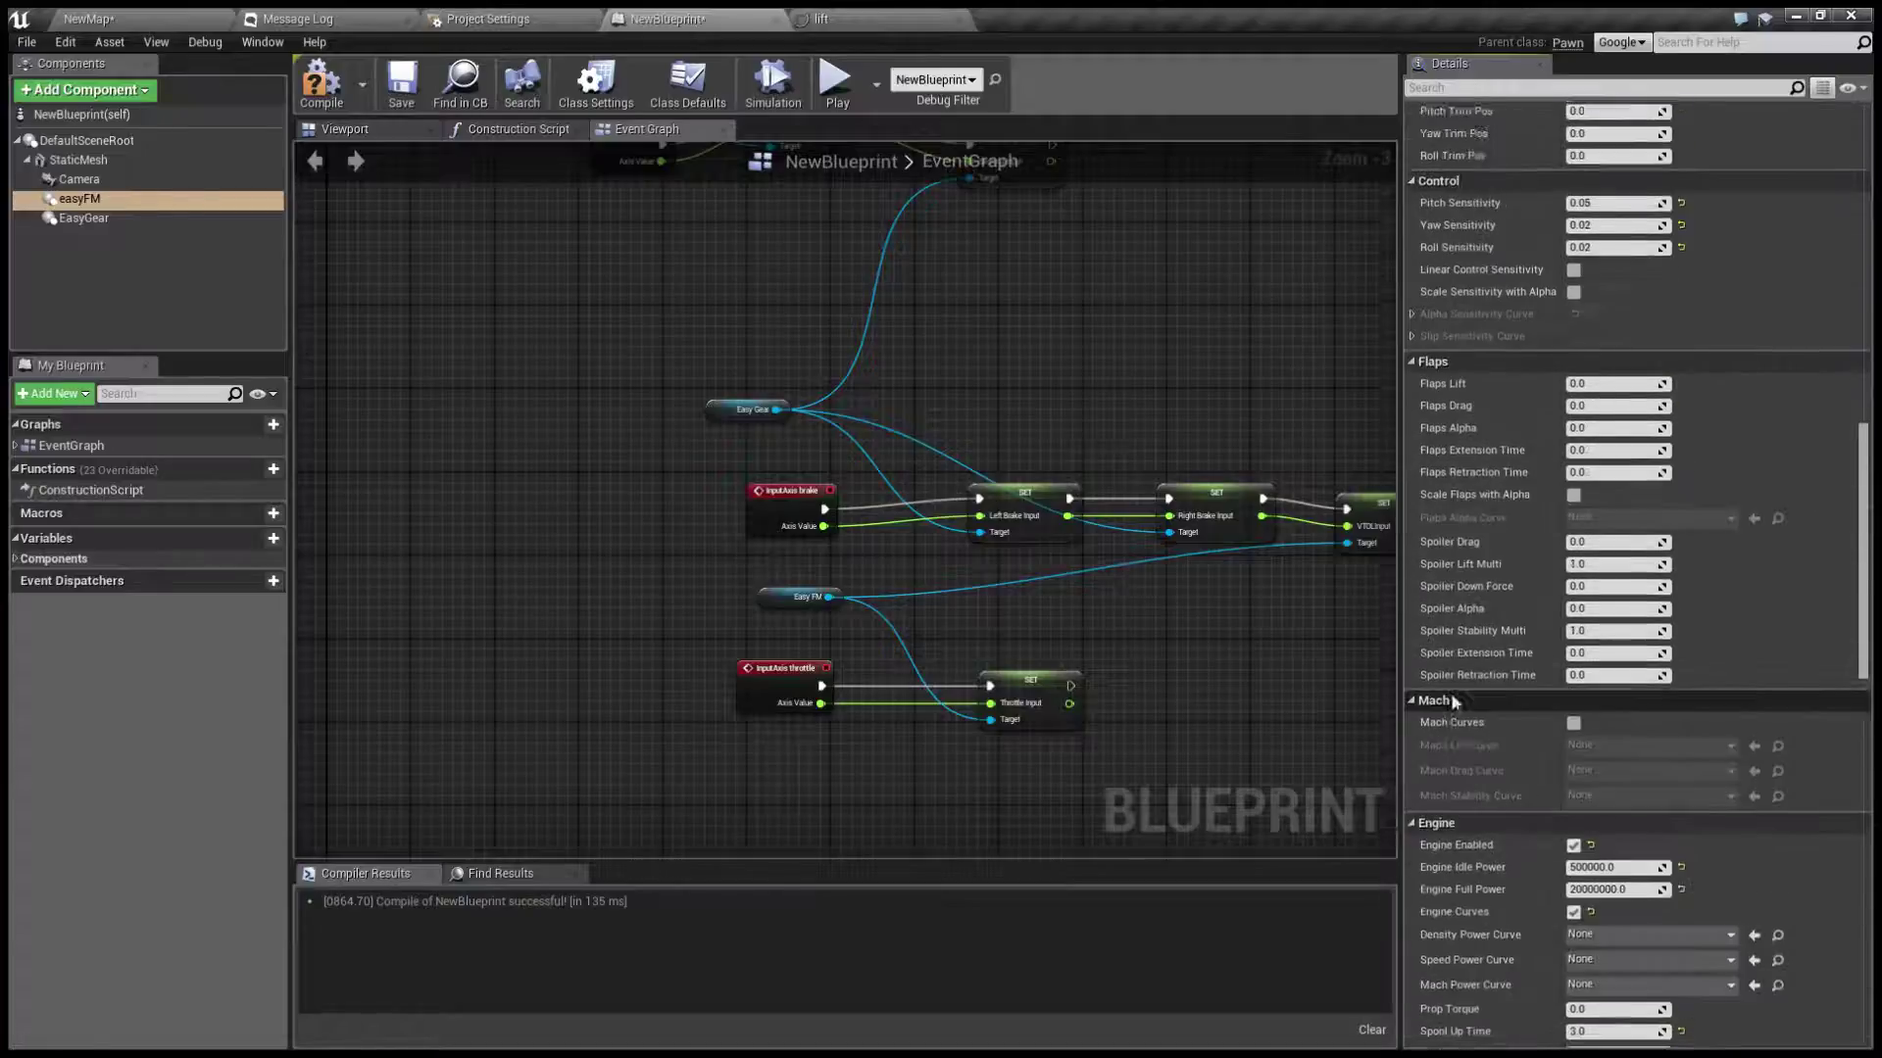
{"action": "scroll", "coordinate": [1434, 697], "scroll_direction": "down", "scroll_amount": 18}
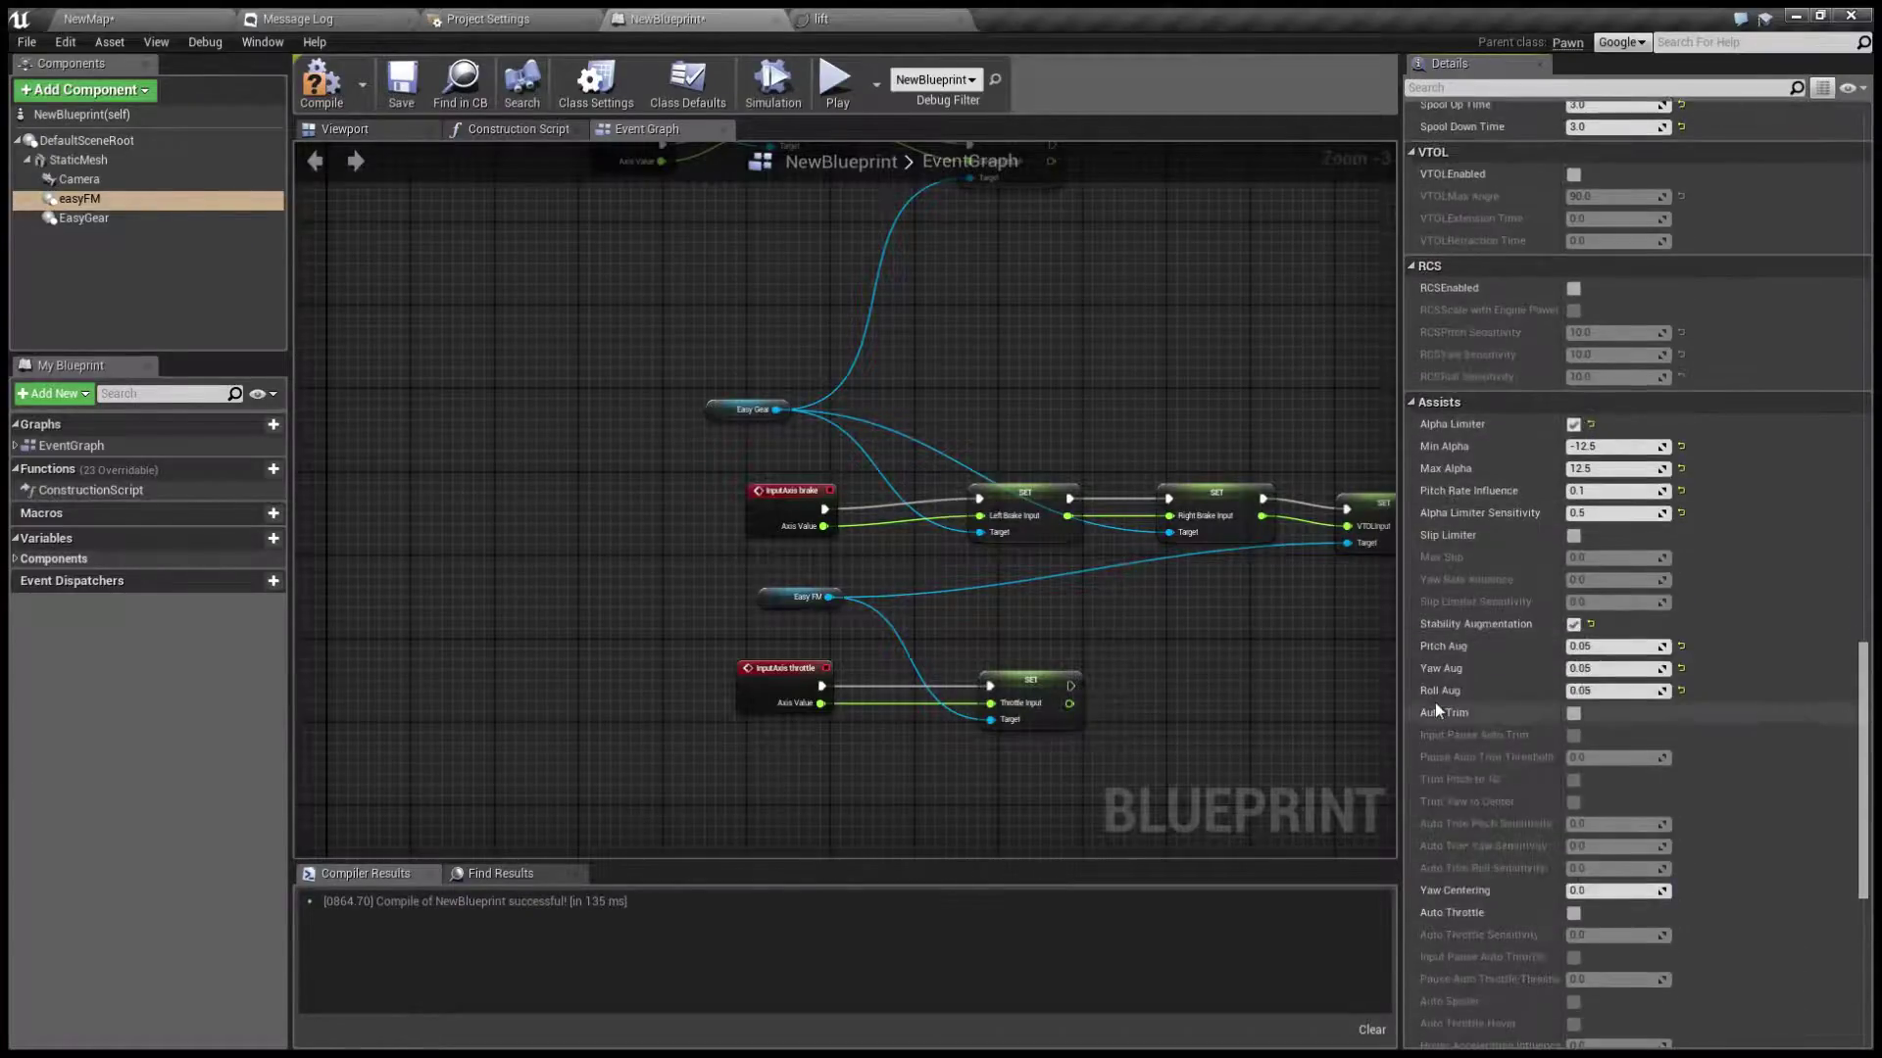
{"action": "scroll", "coordinate": [1436, 703], "scroll_direction": "down", "scroll_amount": 4}
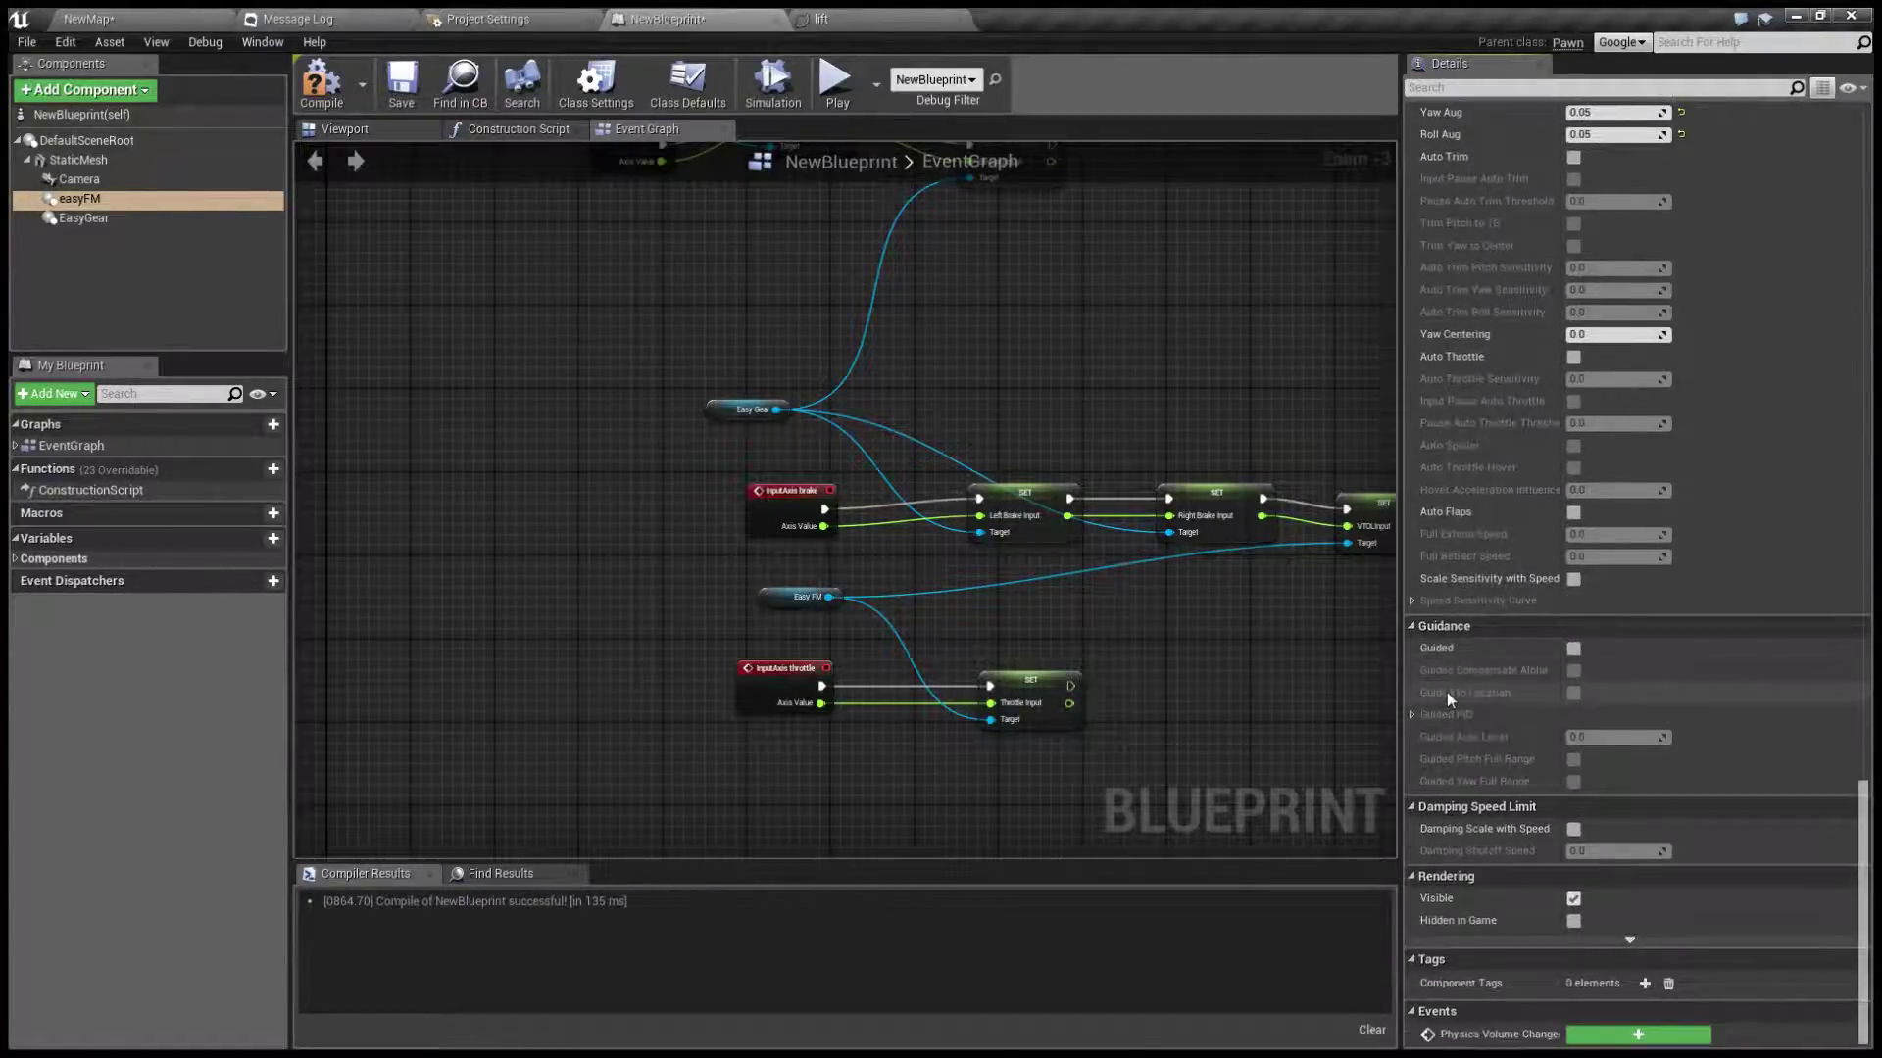
{"action": "scroll", "coordinate": [1445, 676], "scroll_direction": "up", "scroll_amount": 5}
{"action": "scroll", "coordinate": [1440, 667], "scroll_direction": "up", "scroll_amount": 4}
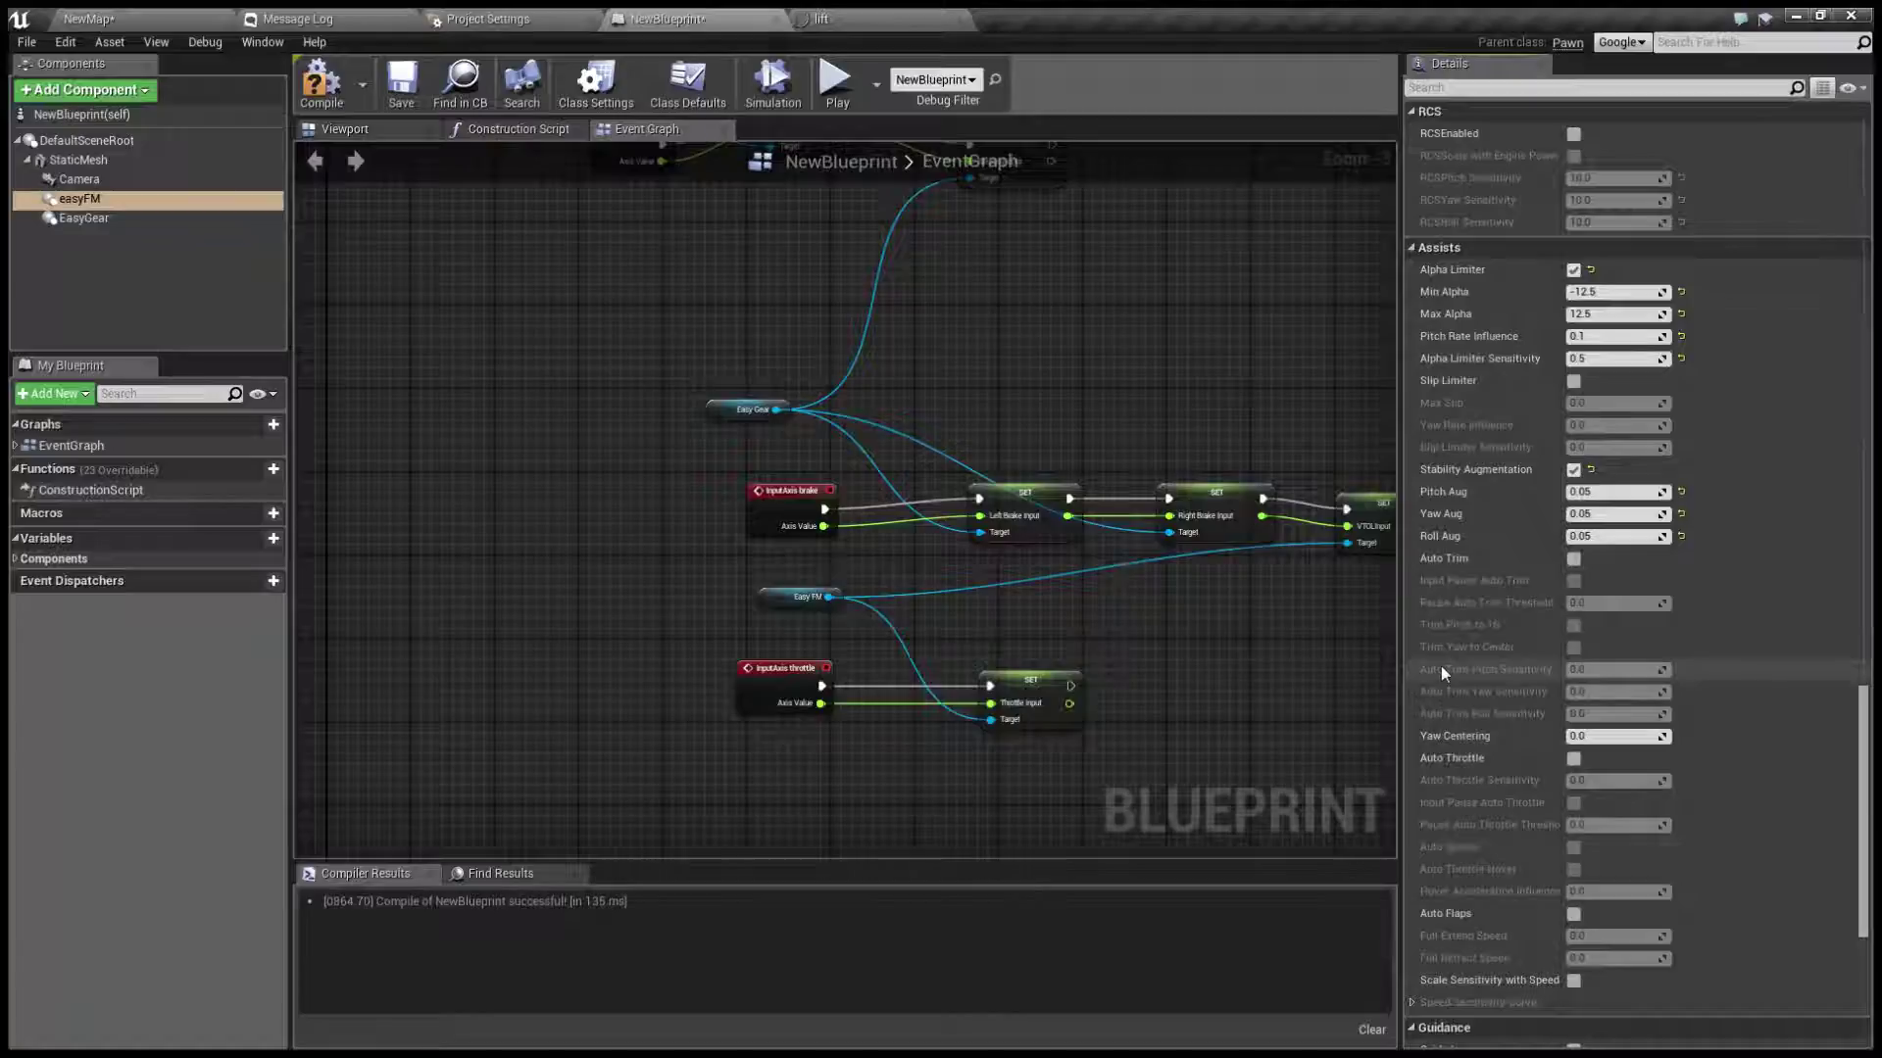
Test-fly the jet with the new assists enabled, then end the session
{"action": "left_click", "coordinate": [838, 82]}
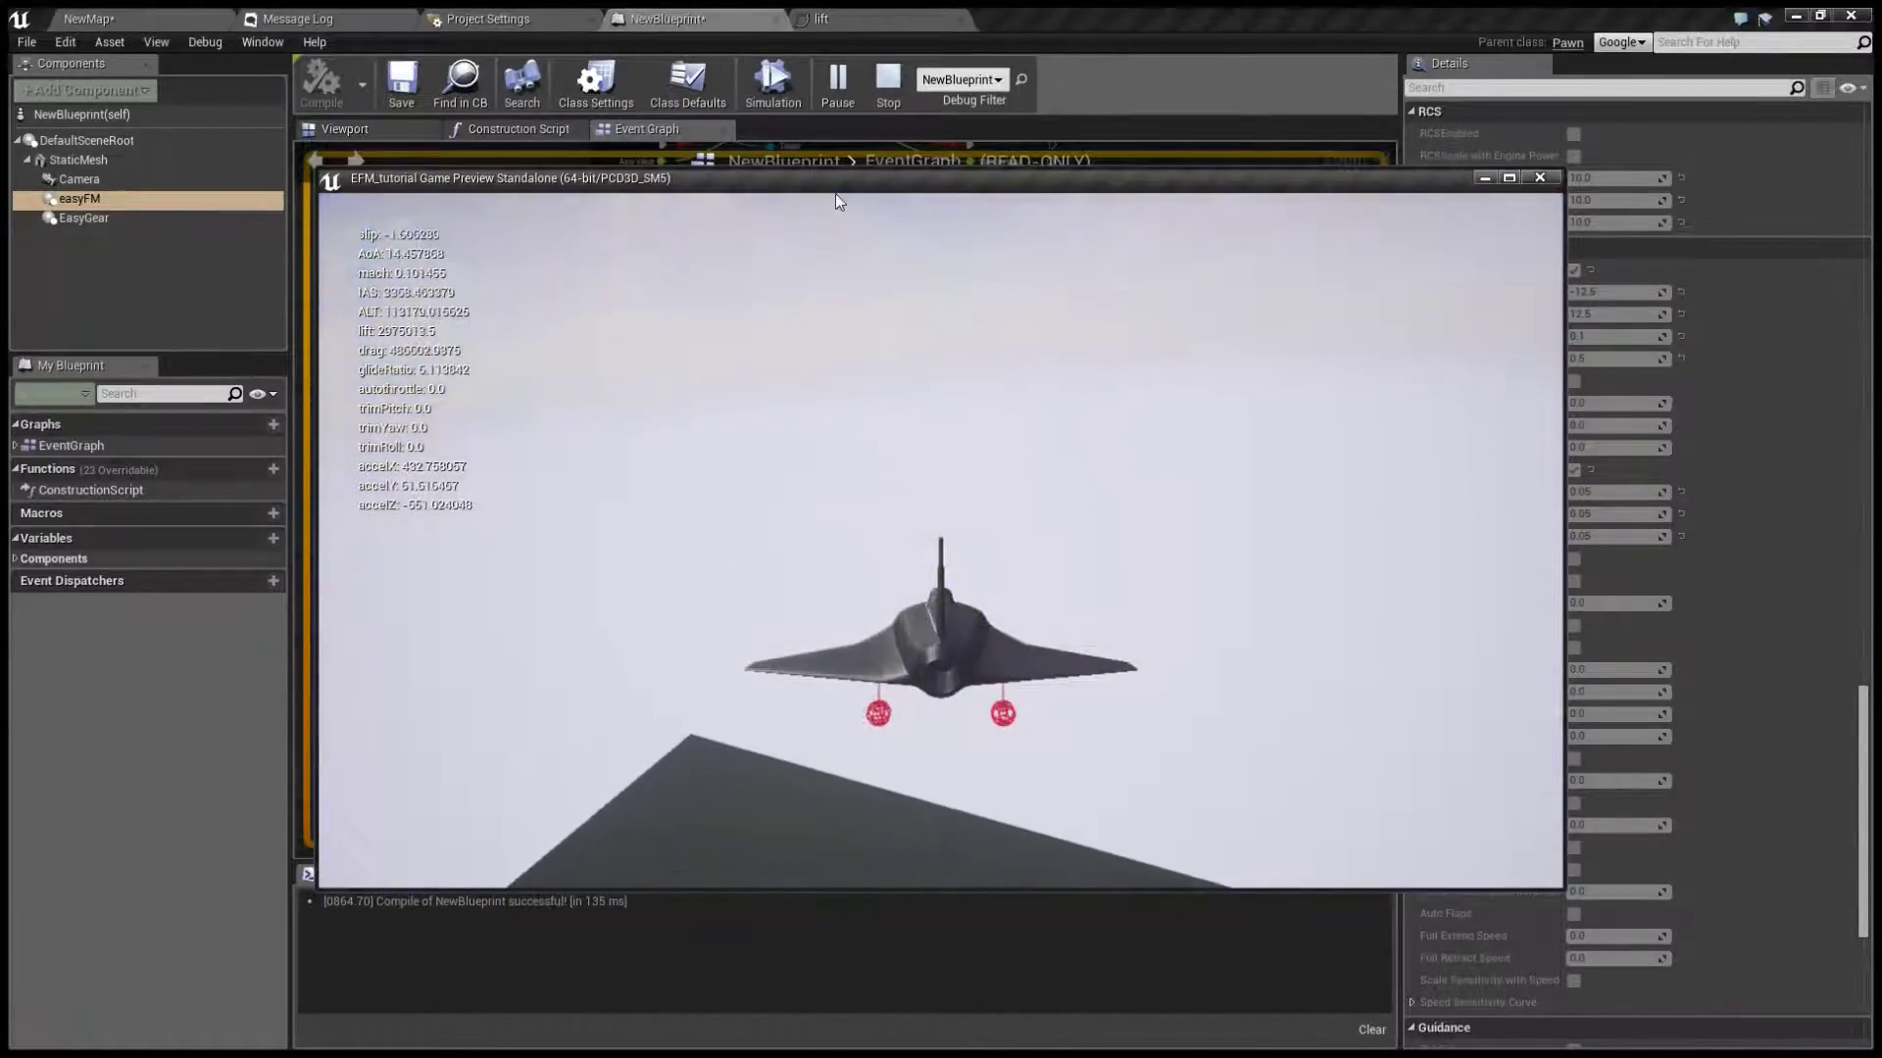
{"action": "key", "text": "Escape"}
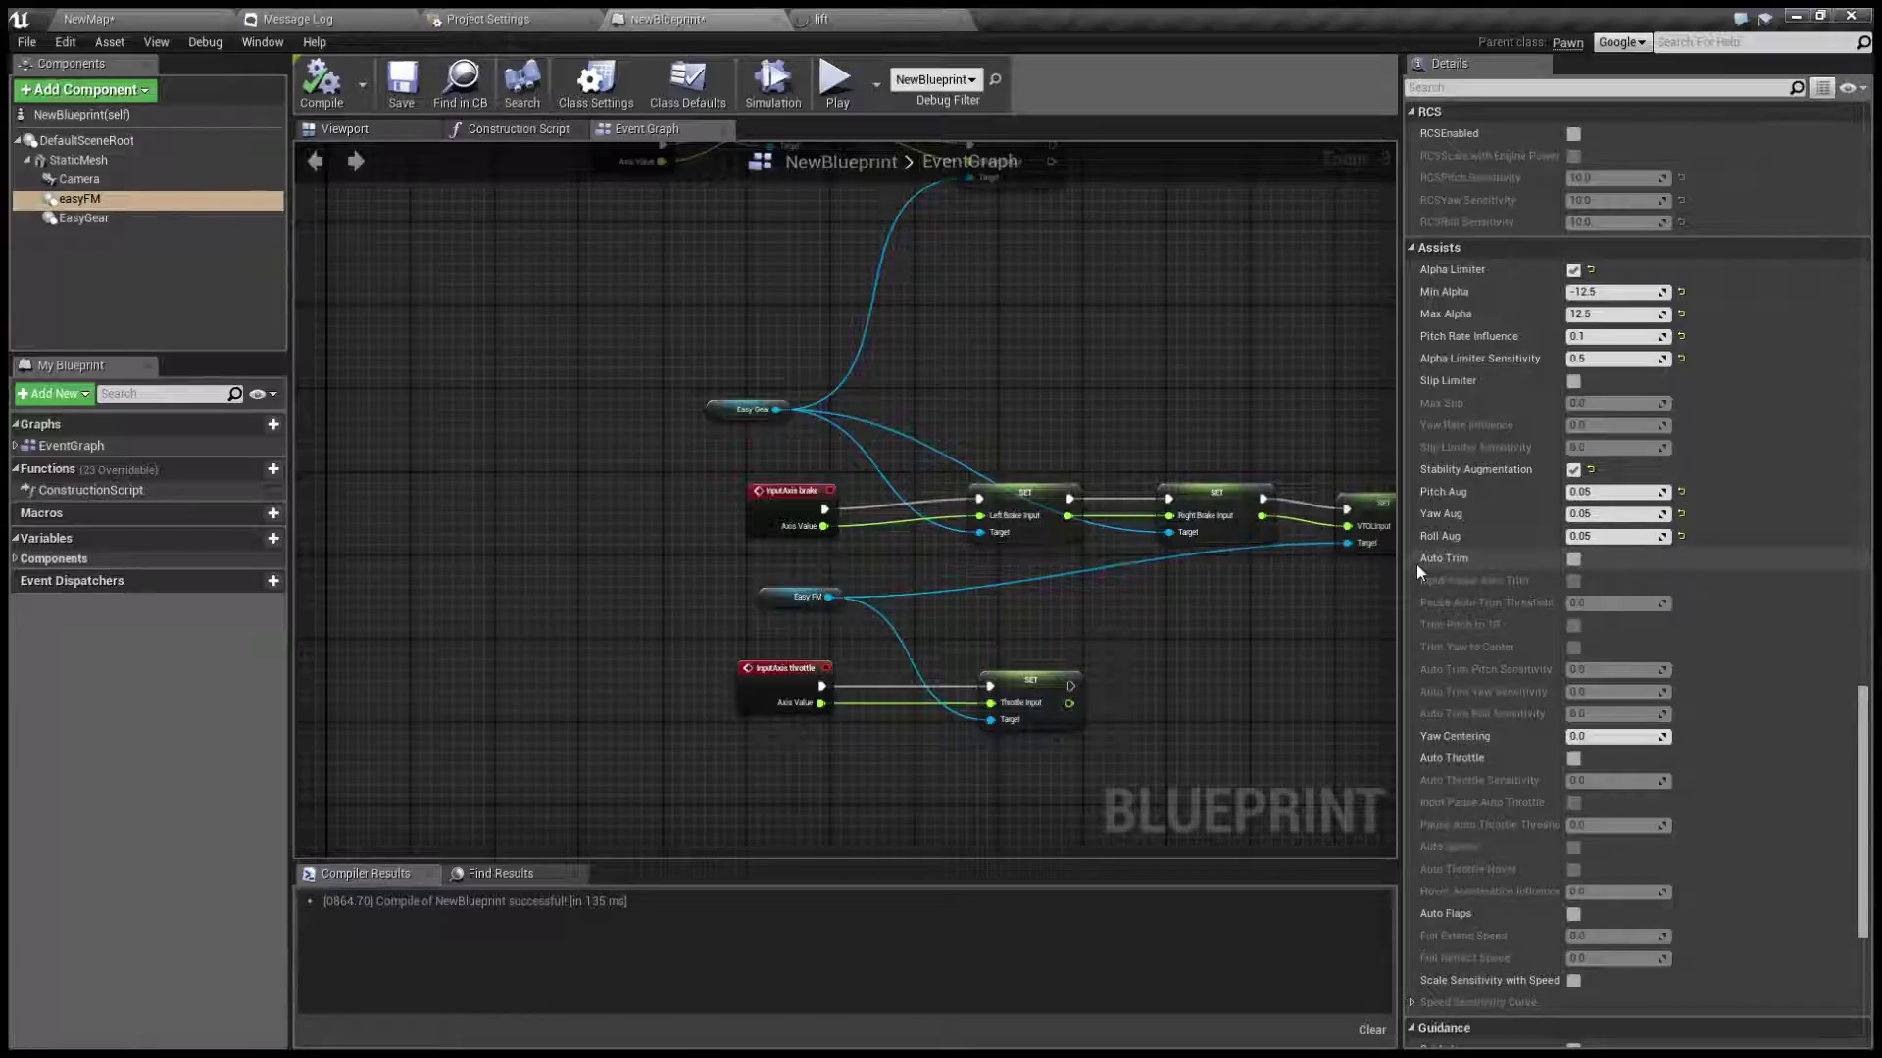
Start a new standalone Play session to test-fly the jet again
{"action": "left_click", "coordinate": [835, 82]}
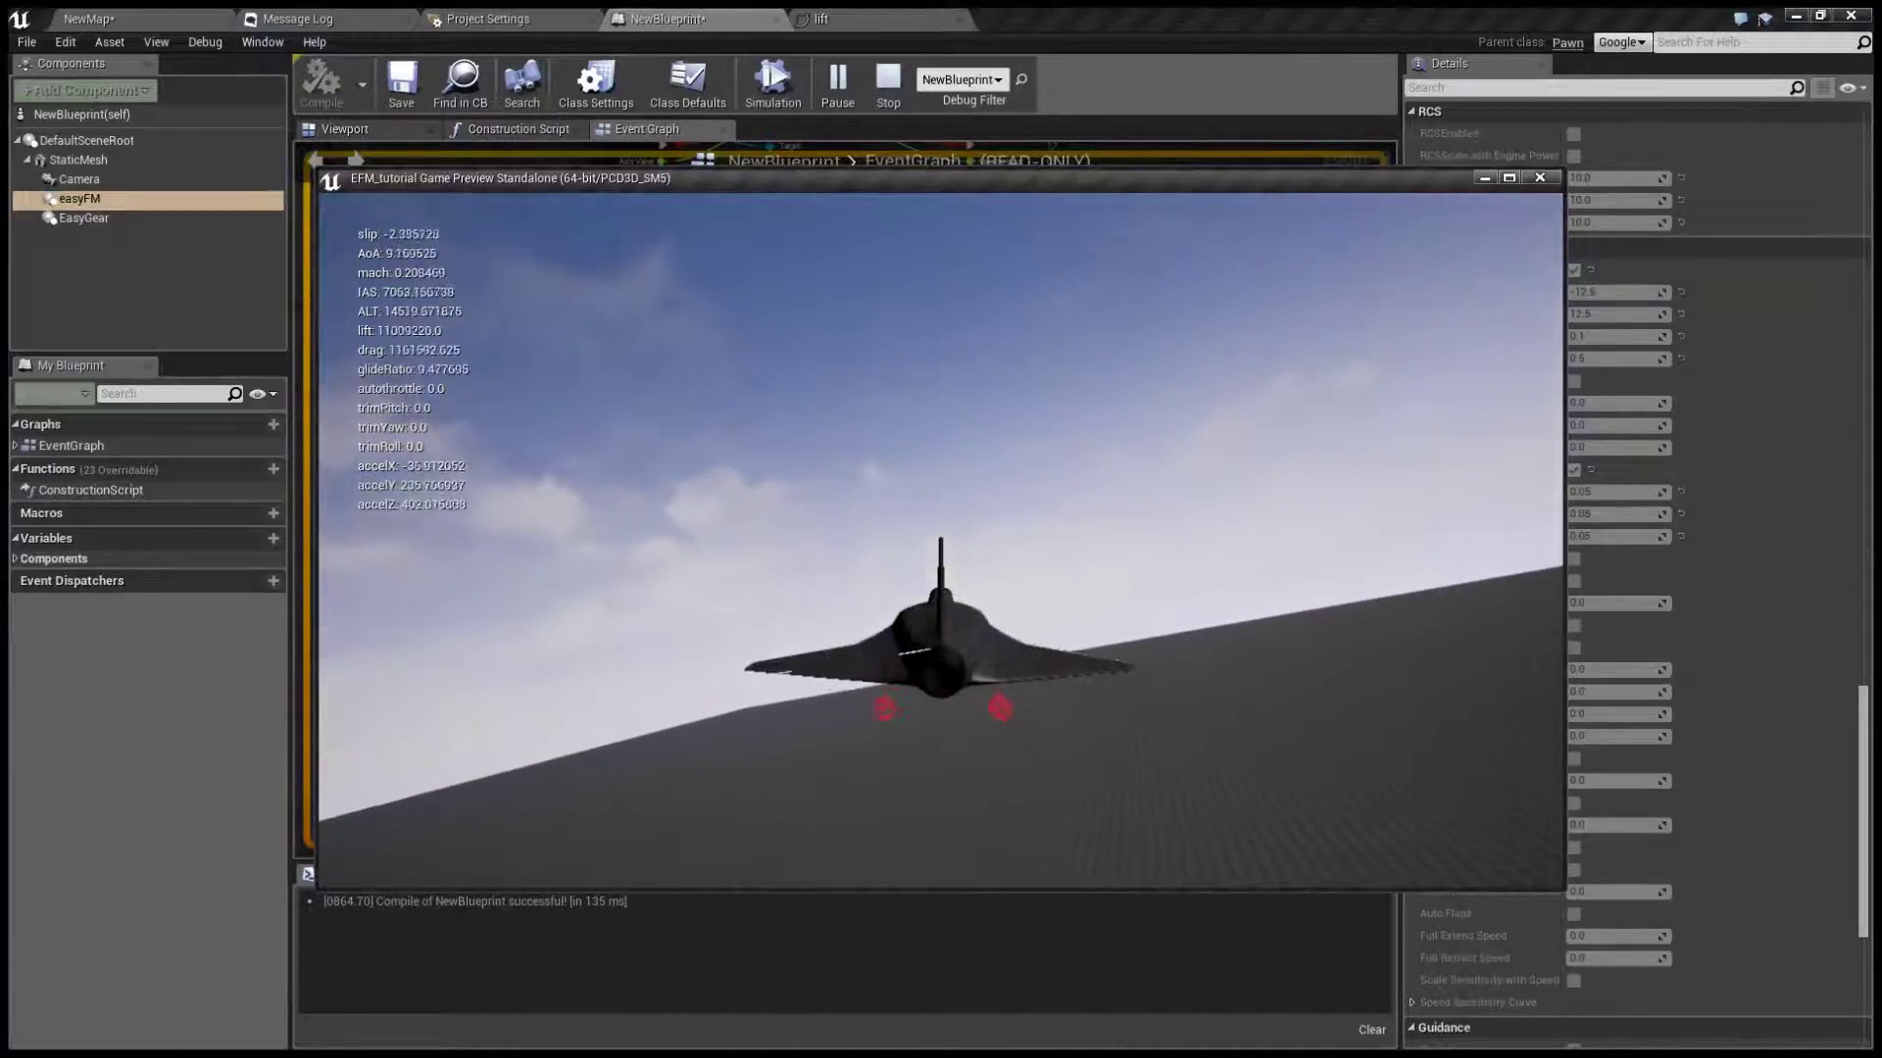
Lower the jet's landing gear in flight with G, then stop play with Esc
{"action": "key", "text": "g"}
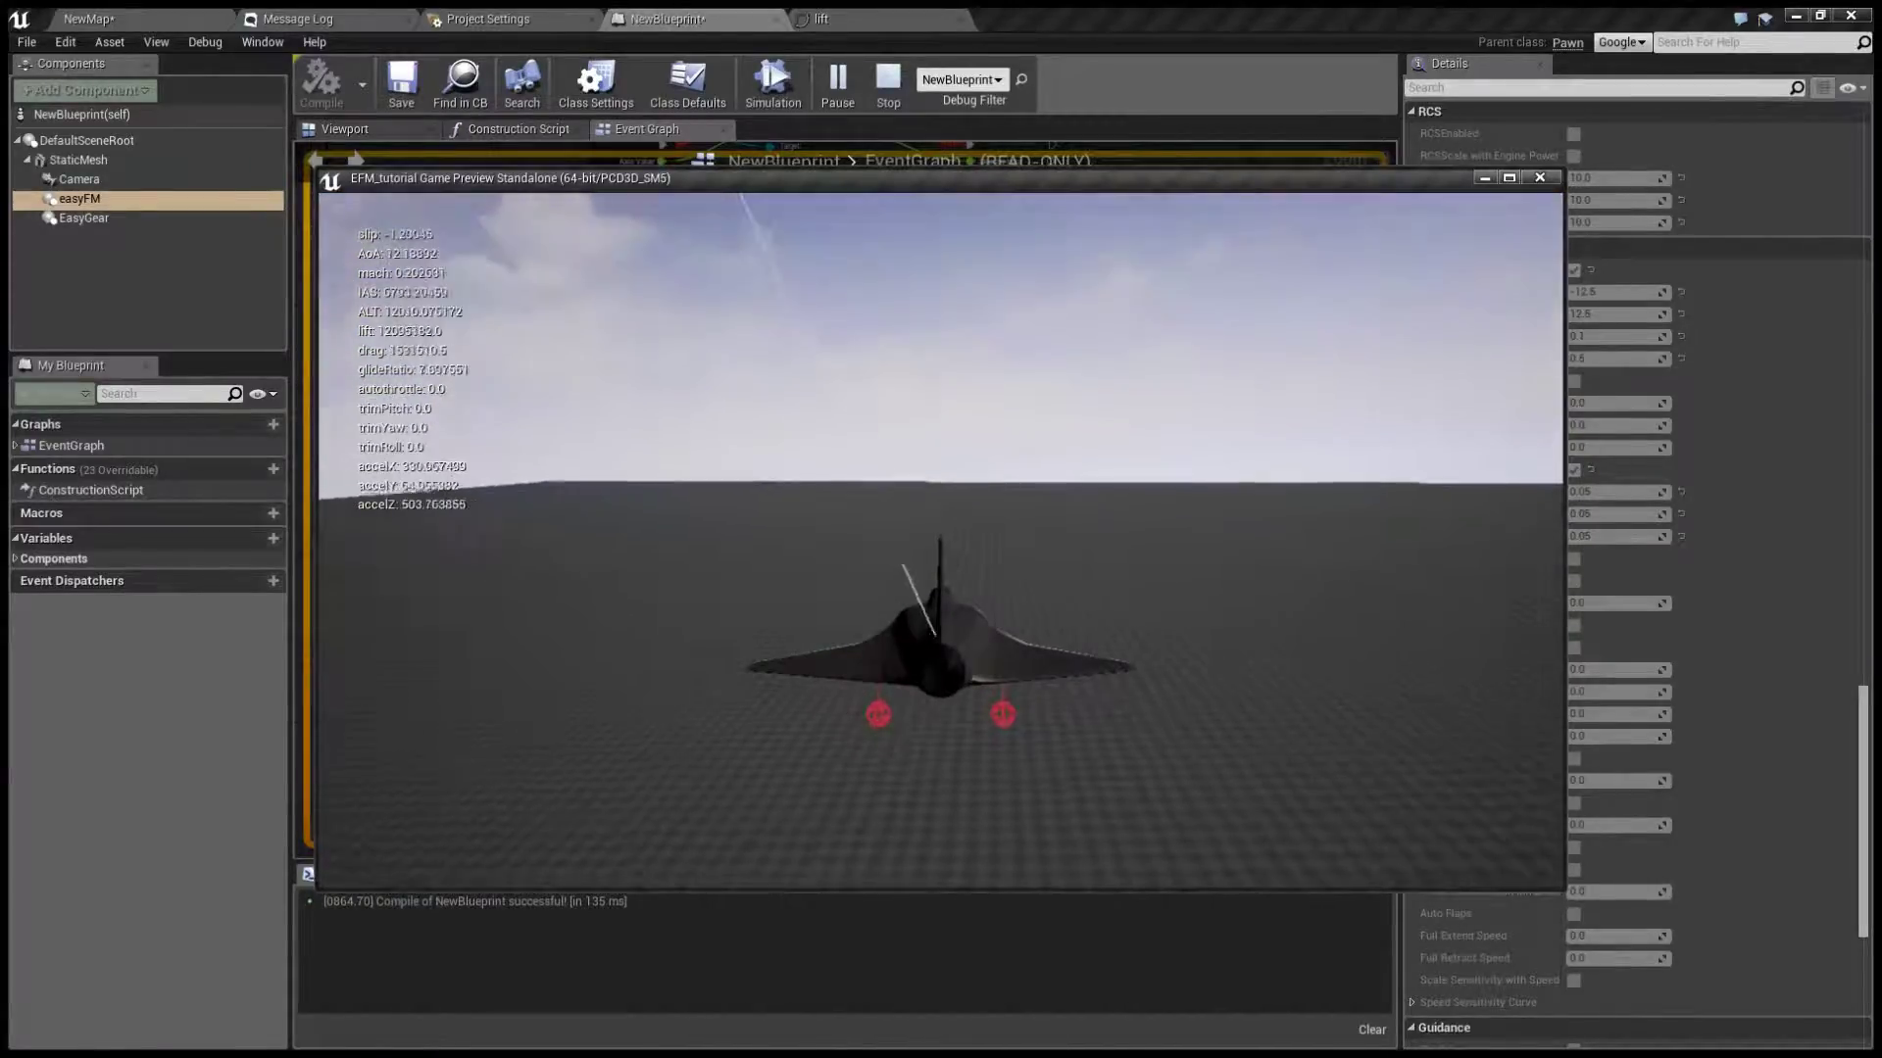
{"action": "key", "text": "Escape"}
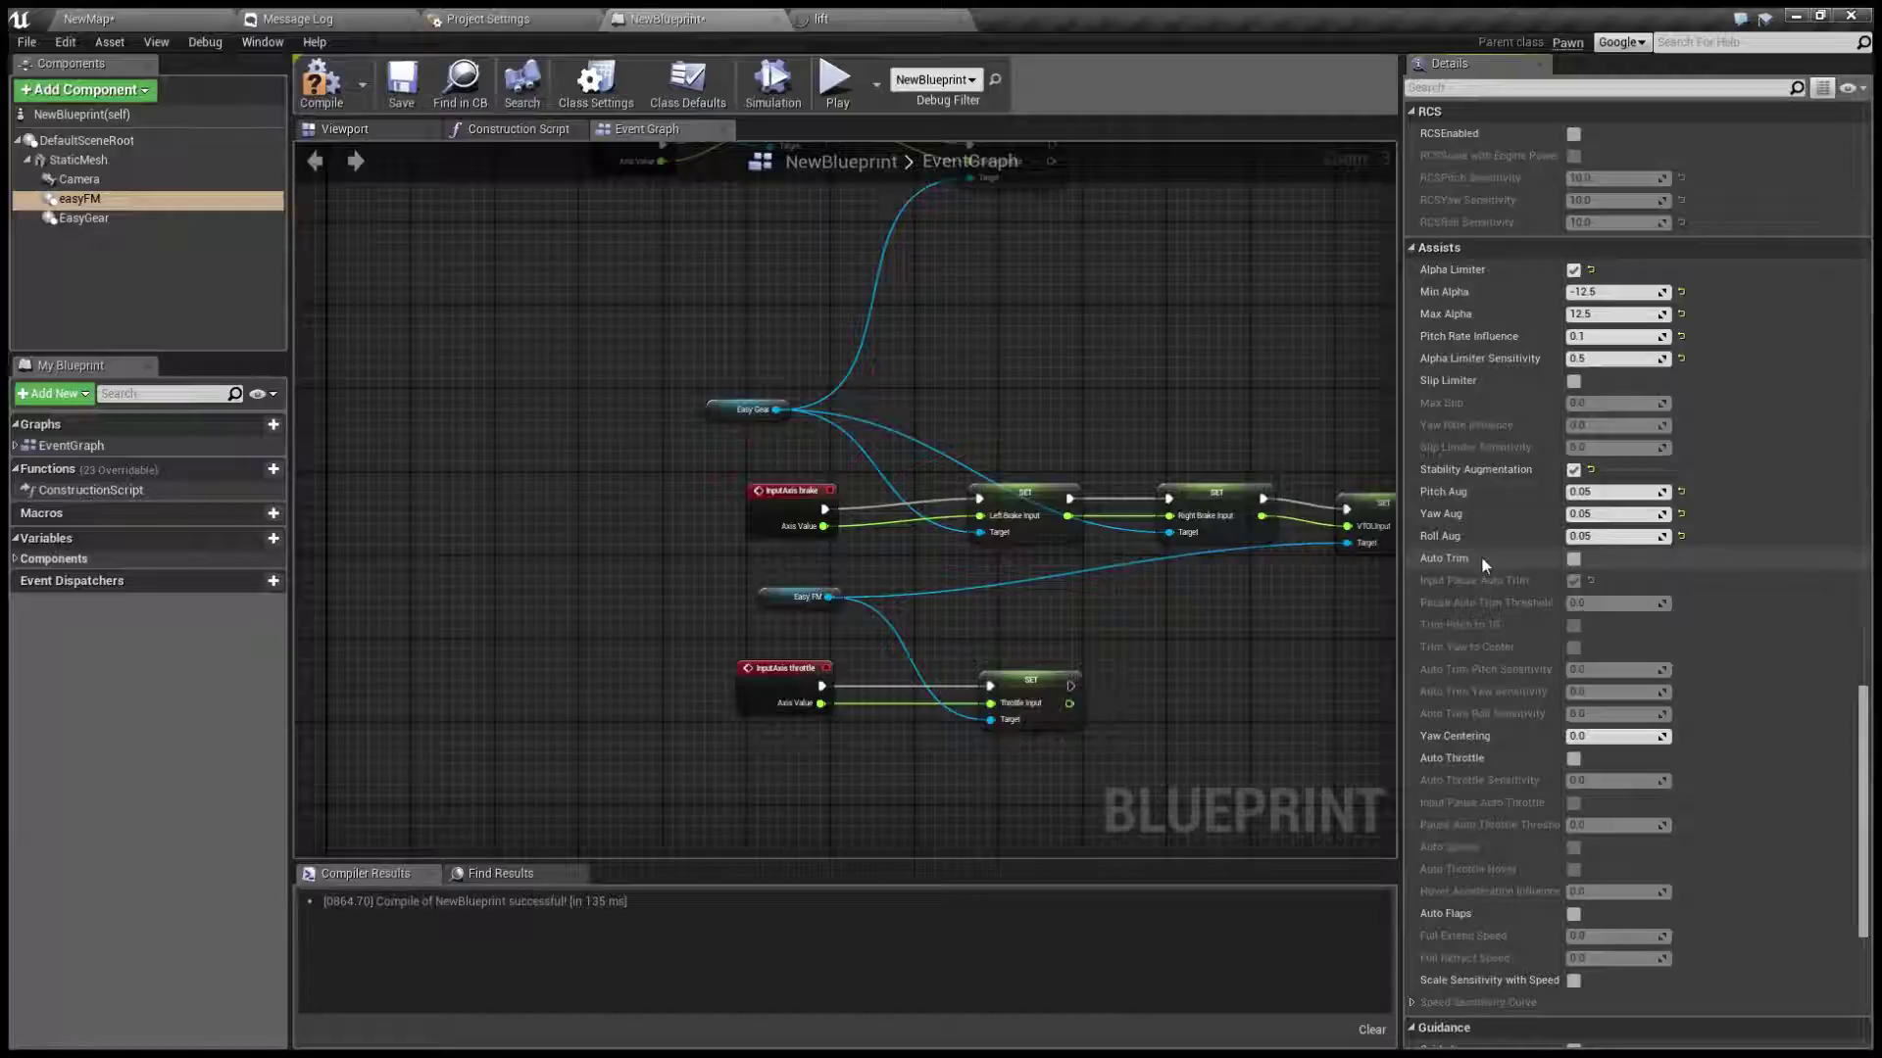
Enable Auto Trim in easyFM's Assists, keeping the Pause Auto Trim Threshold at 0.0
{"action": "left_click", "coordinate": [1573, 559]}
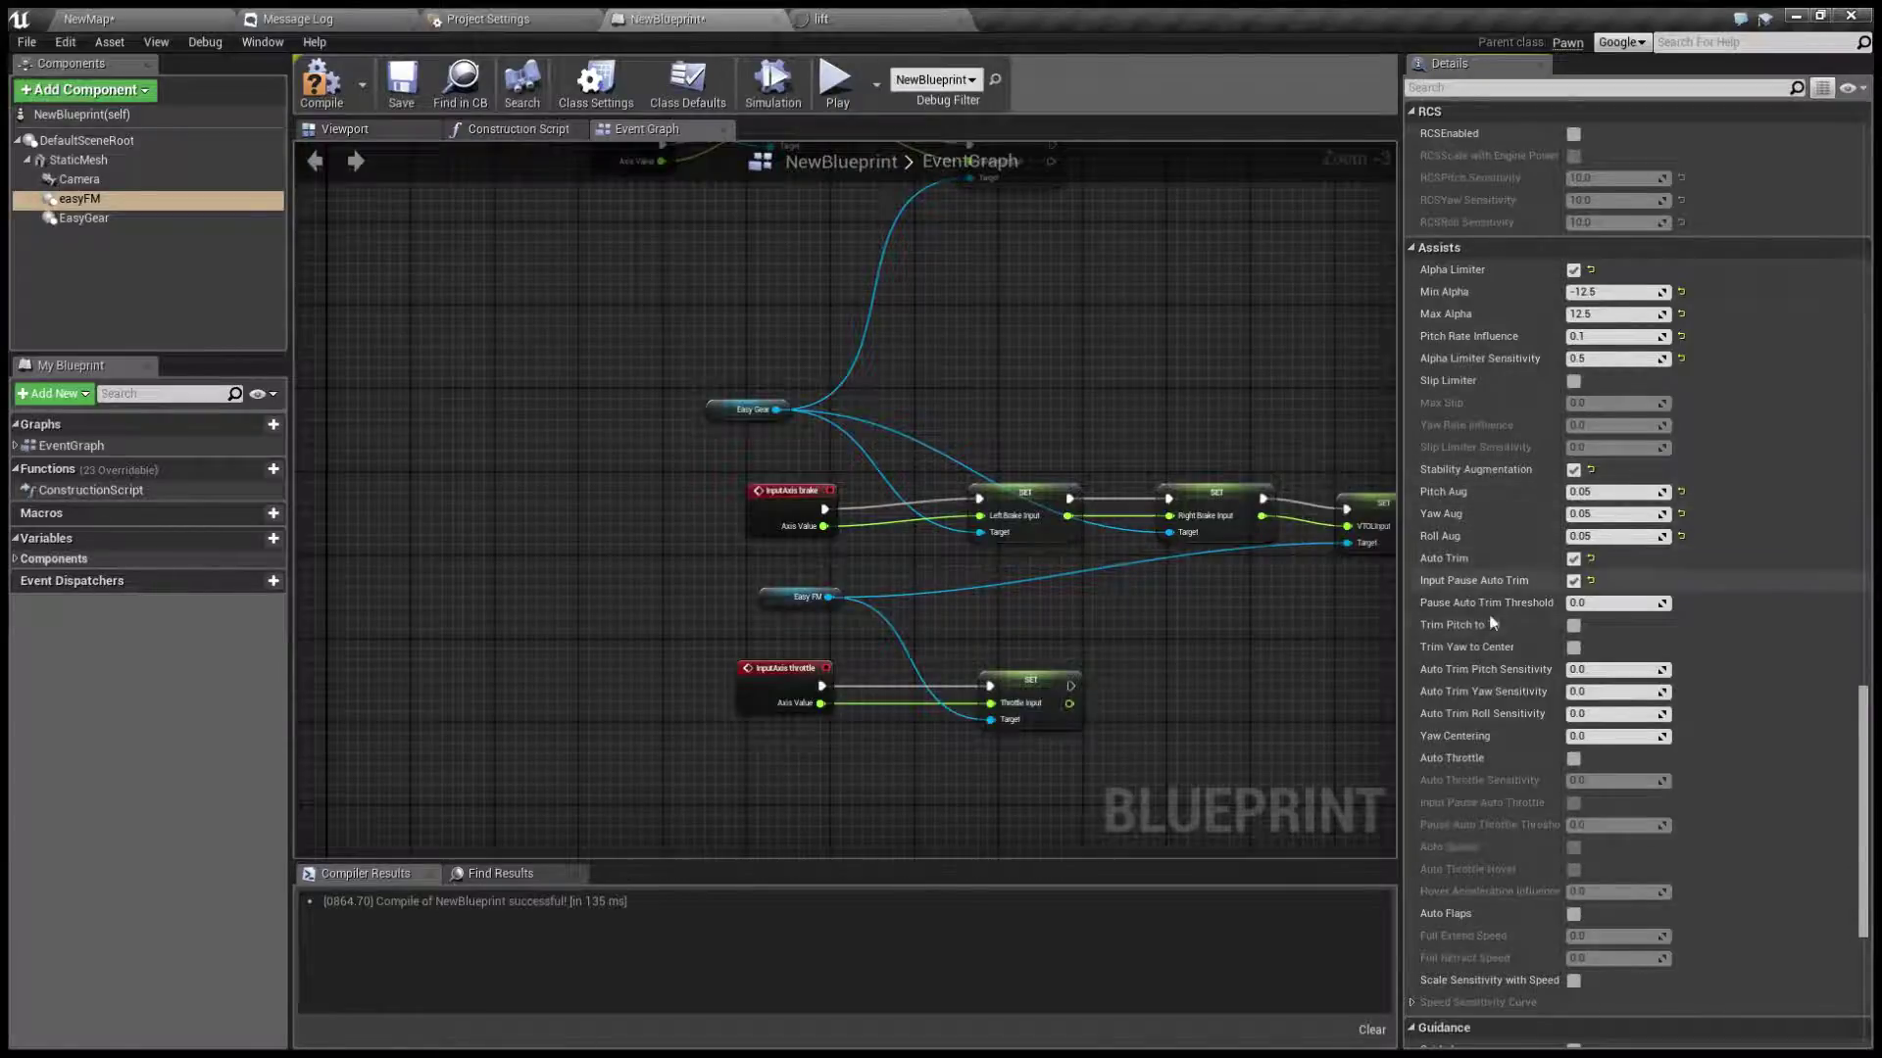
{"action": "left_click", "coordinate": [1590, 603]}
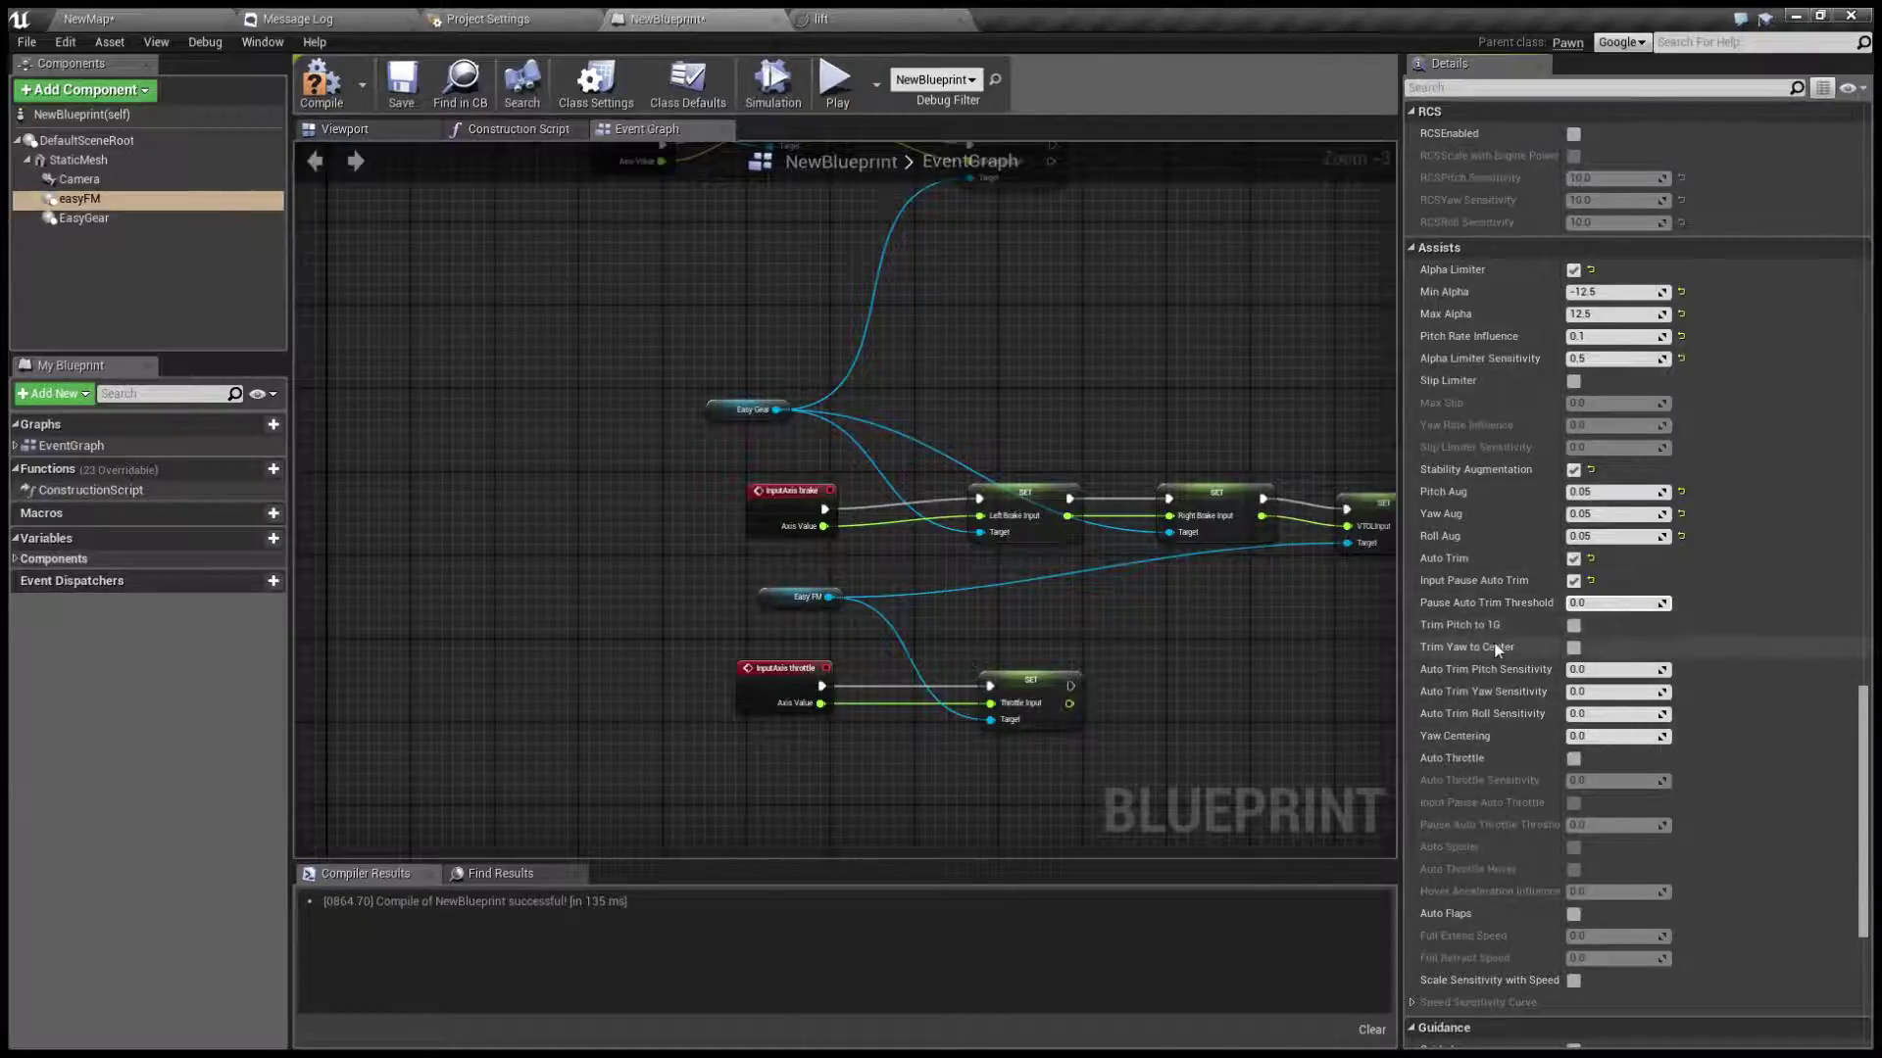
Turn on Trim Yaw to Center, set pitch and yaw trim sensitivities to 0.1, then start a test flight
{"action": "left_click", "coordinate": [1574, 647]}
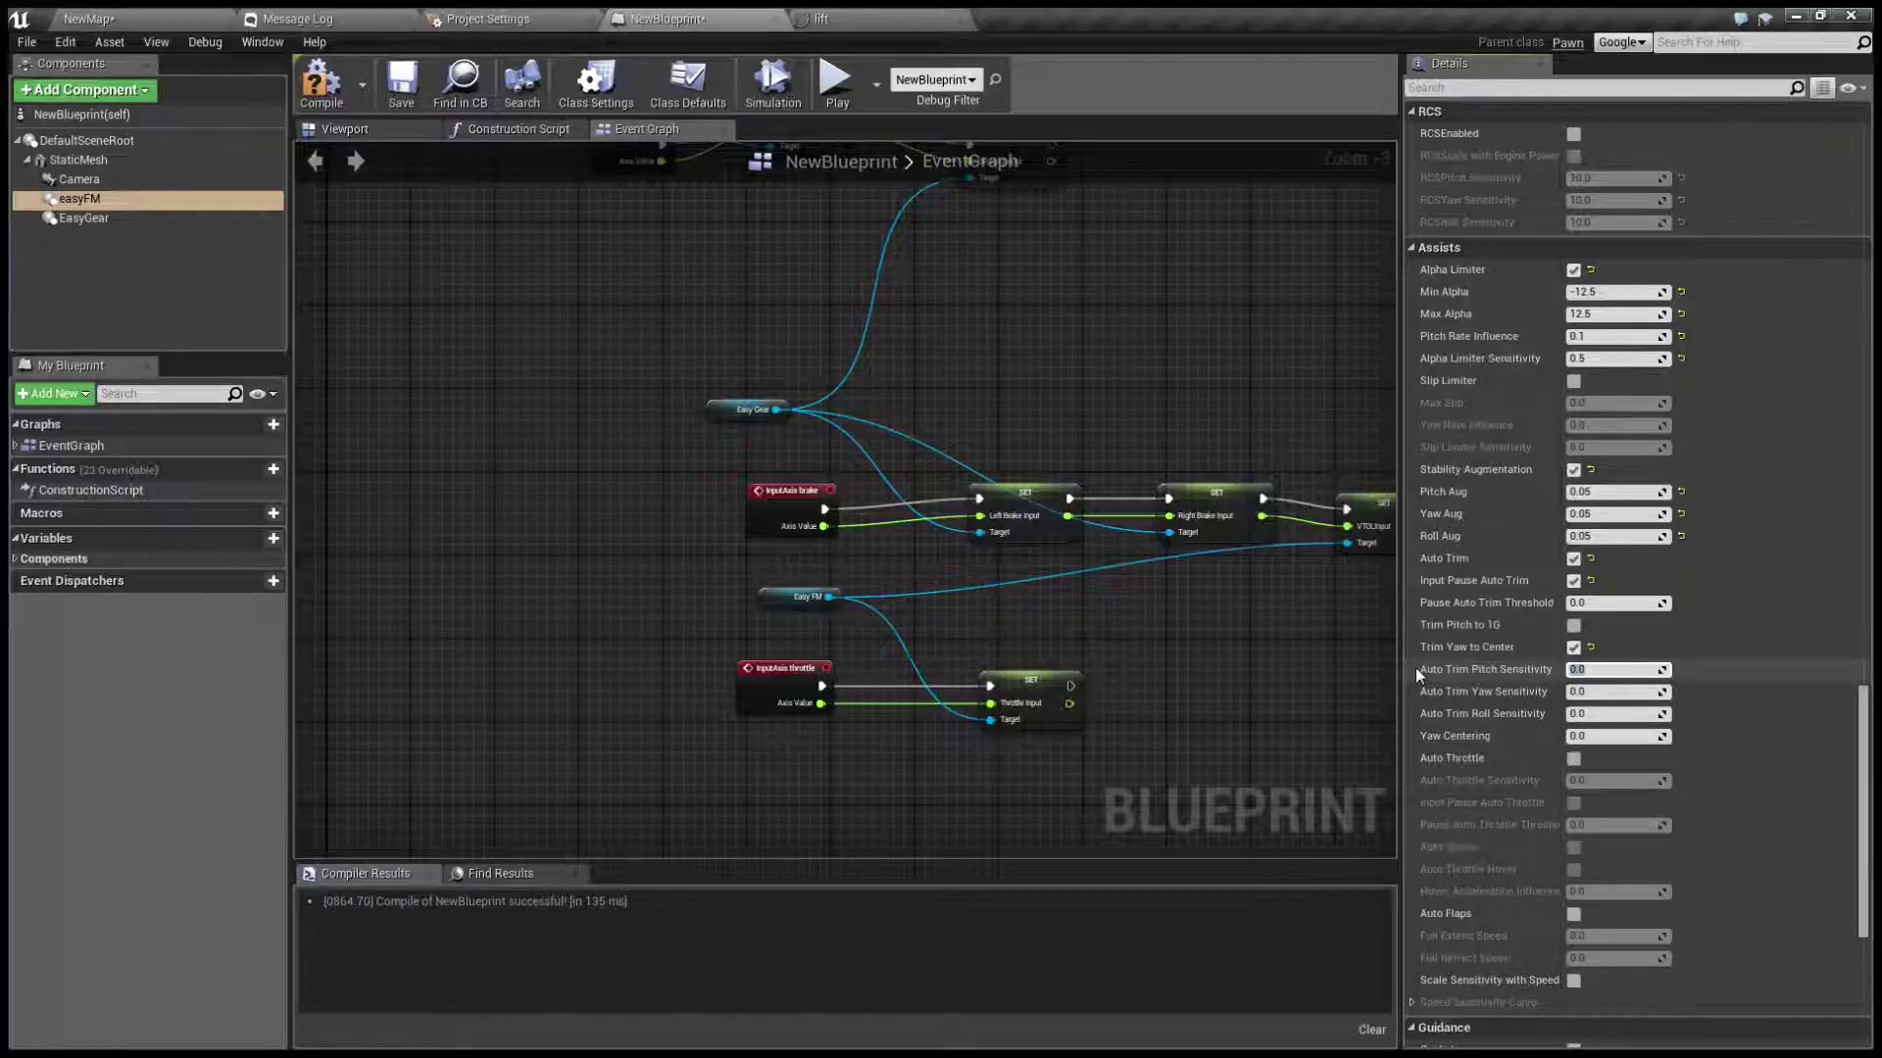
{"action": "type", "text": "0.1"}
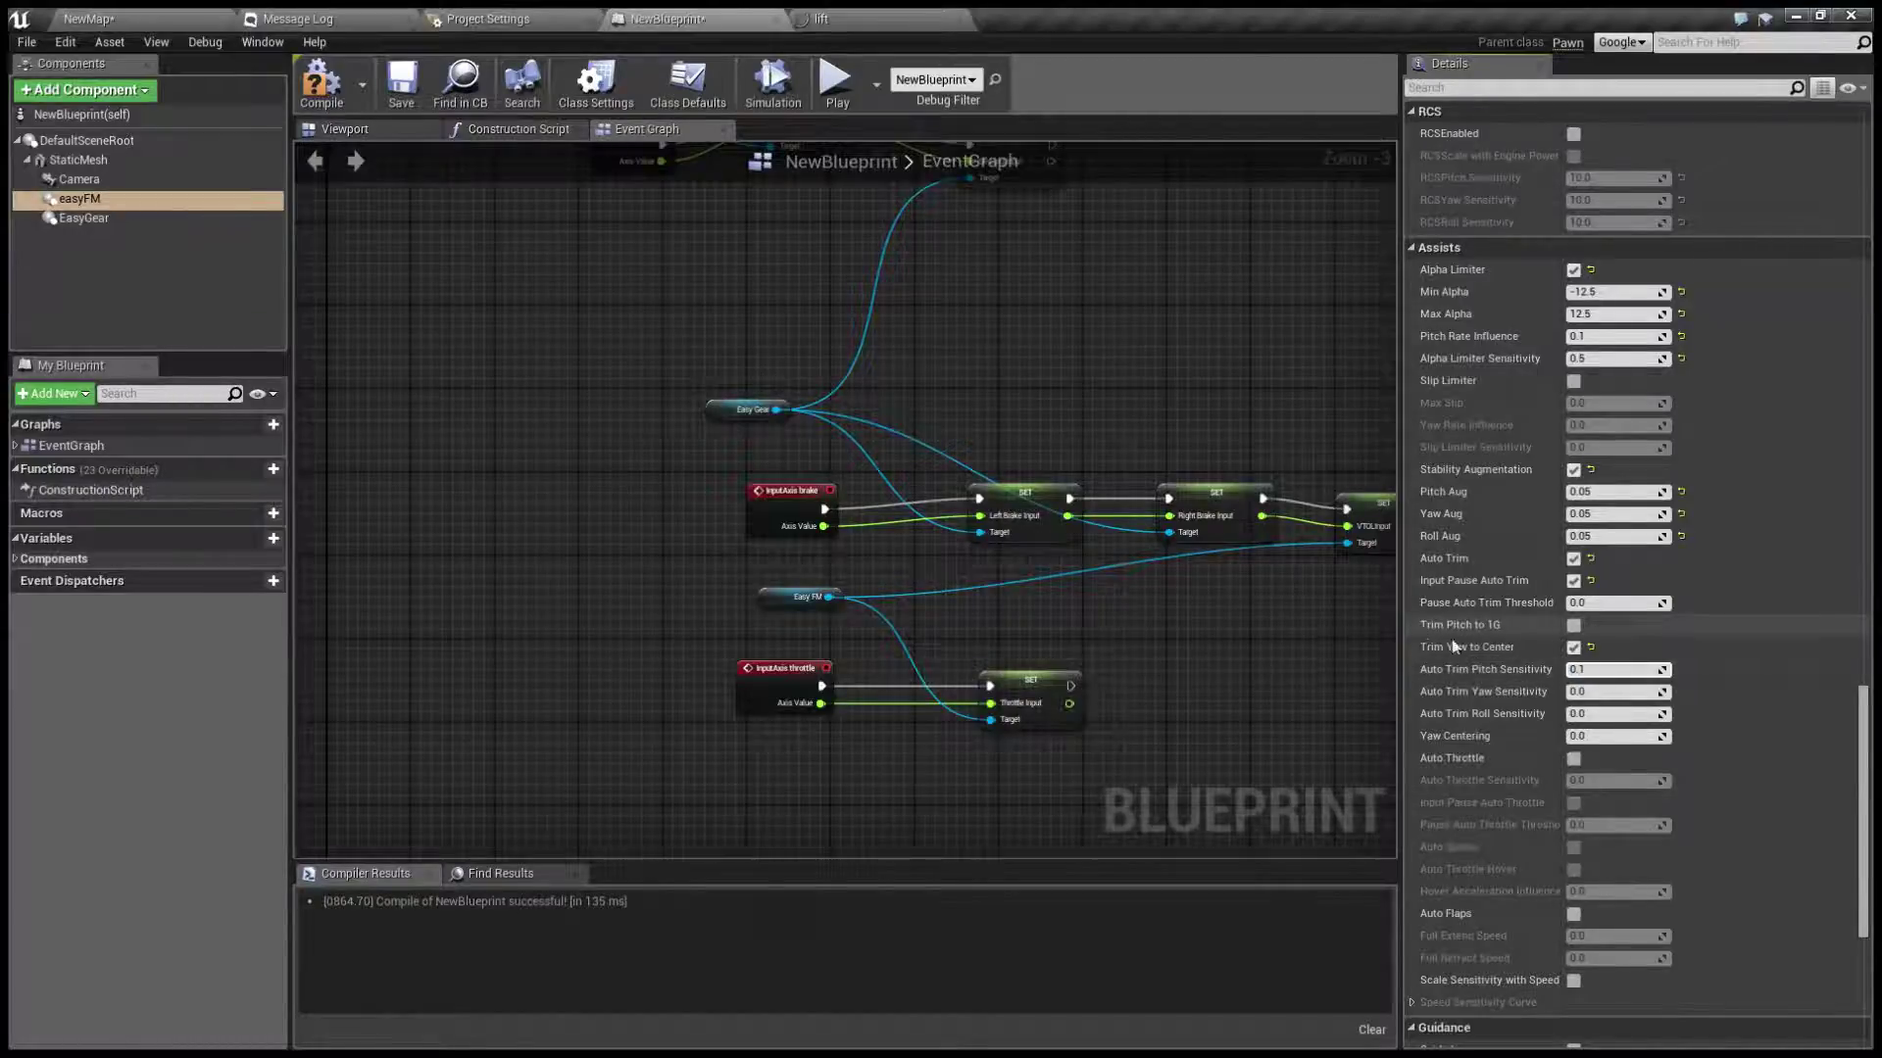
{"action": "key", "text": "Return"}
{"action": "left_click", "coordinate": [1585, 690]}
{"action": "type", "text": "0.1"}
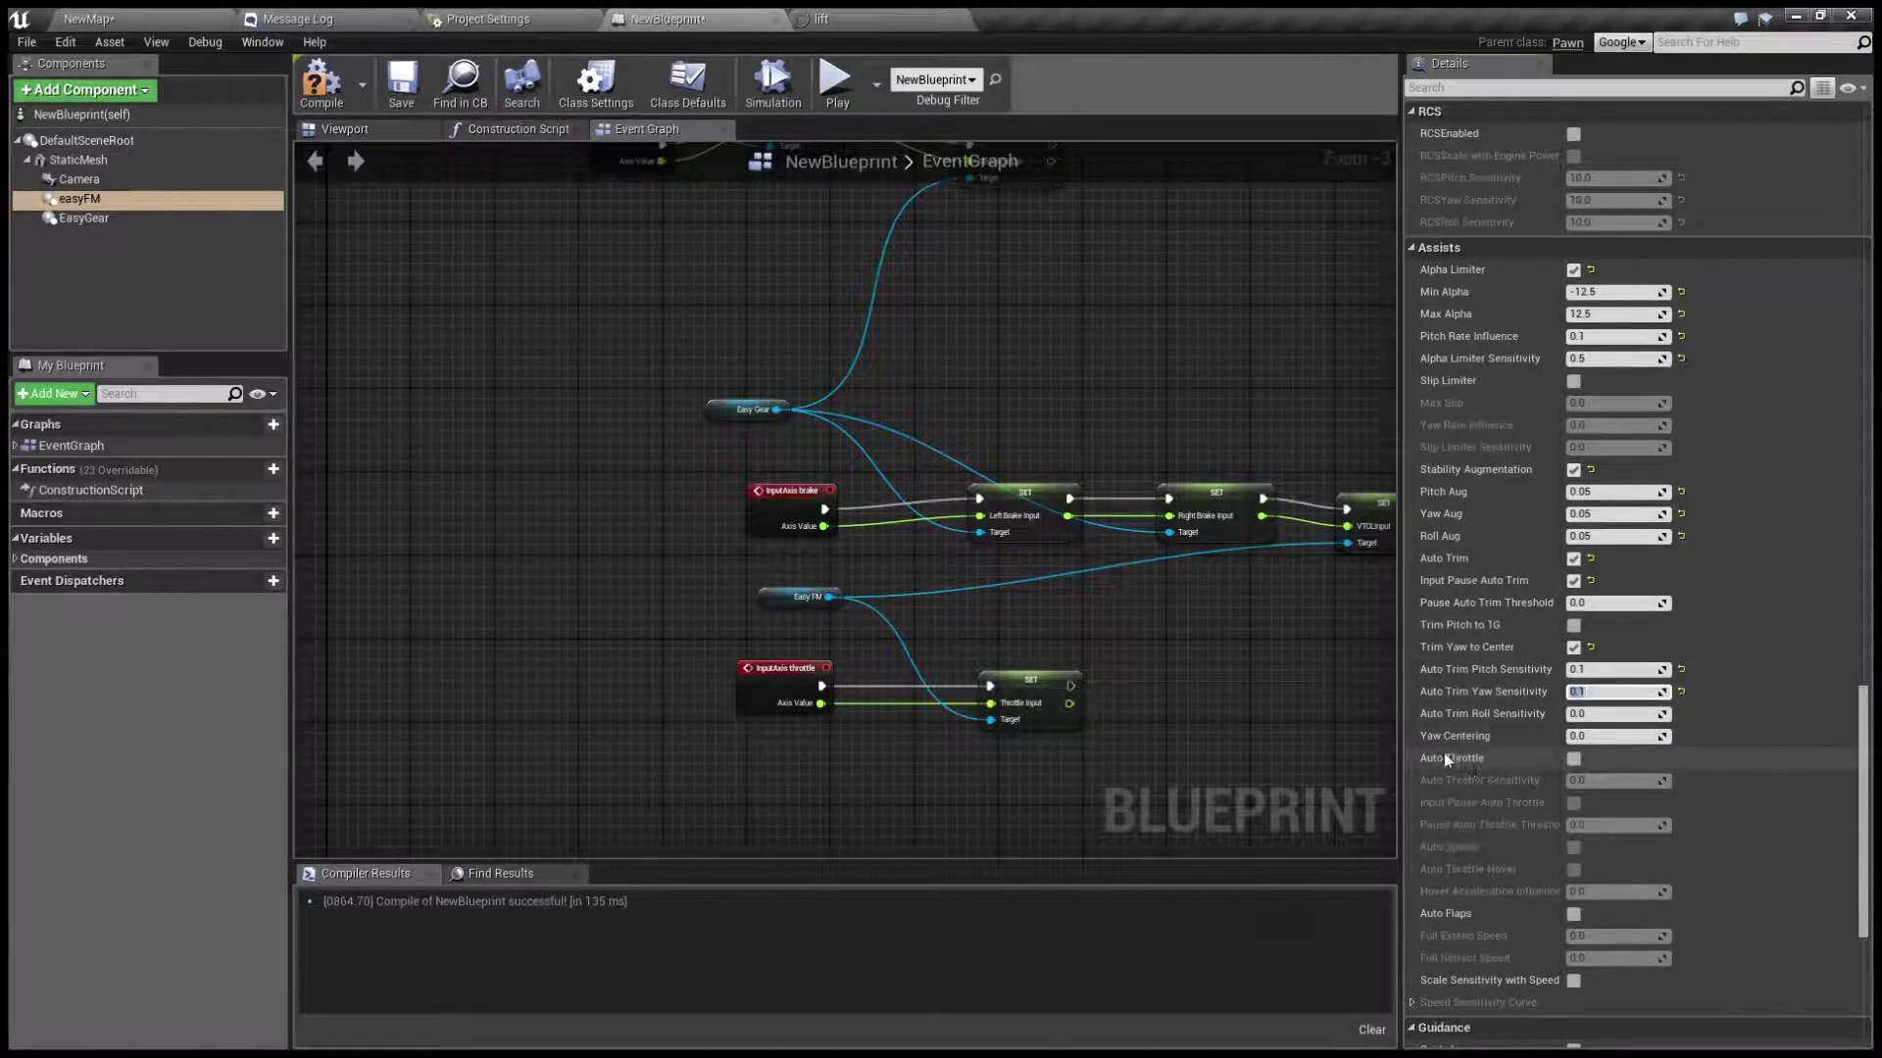
{"action": "left_click", "coordinate": [833, 81]}
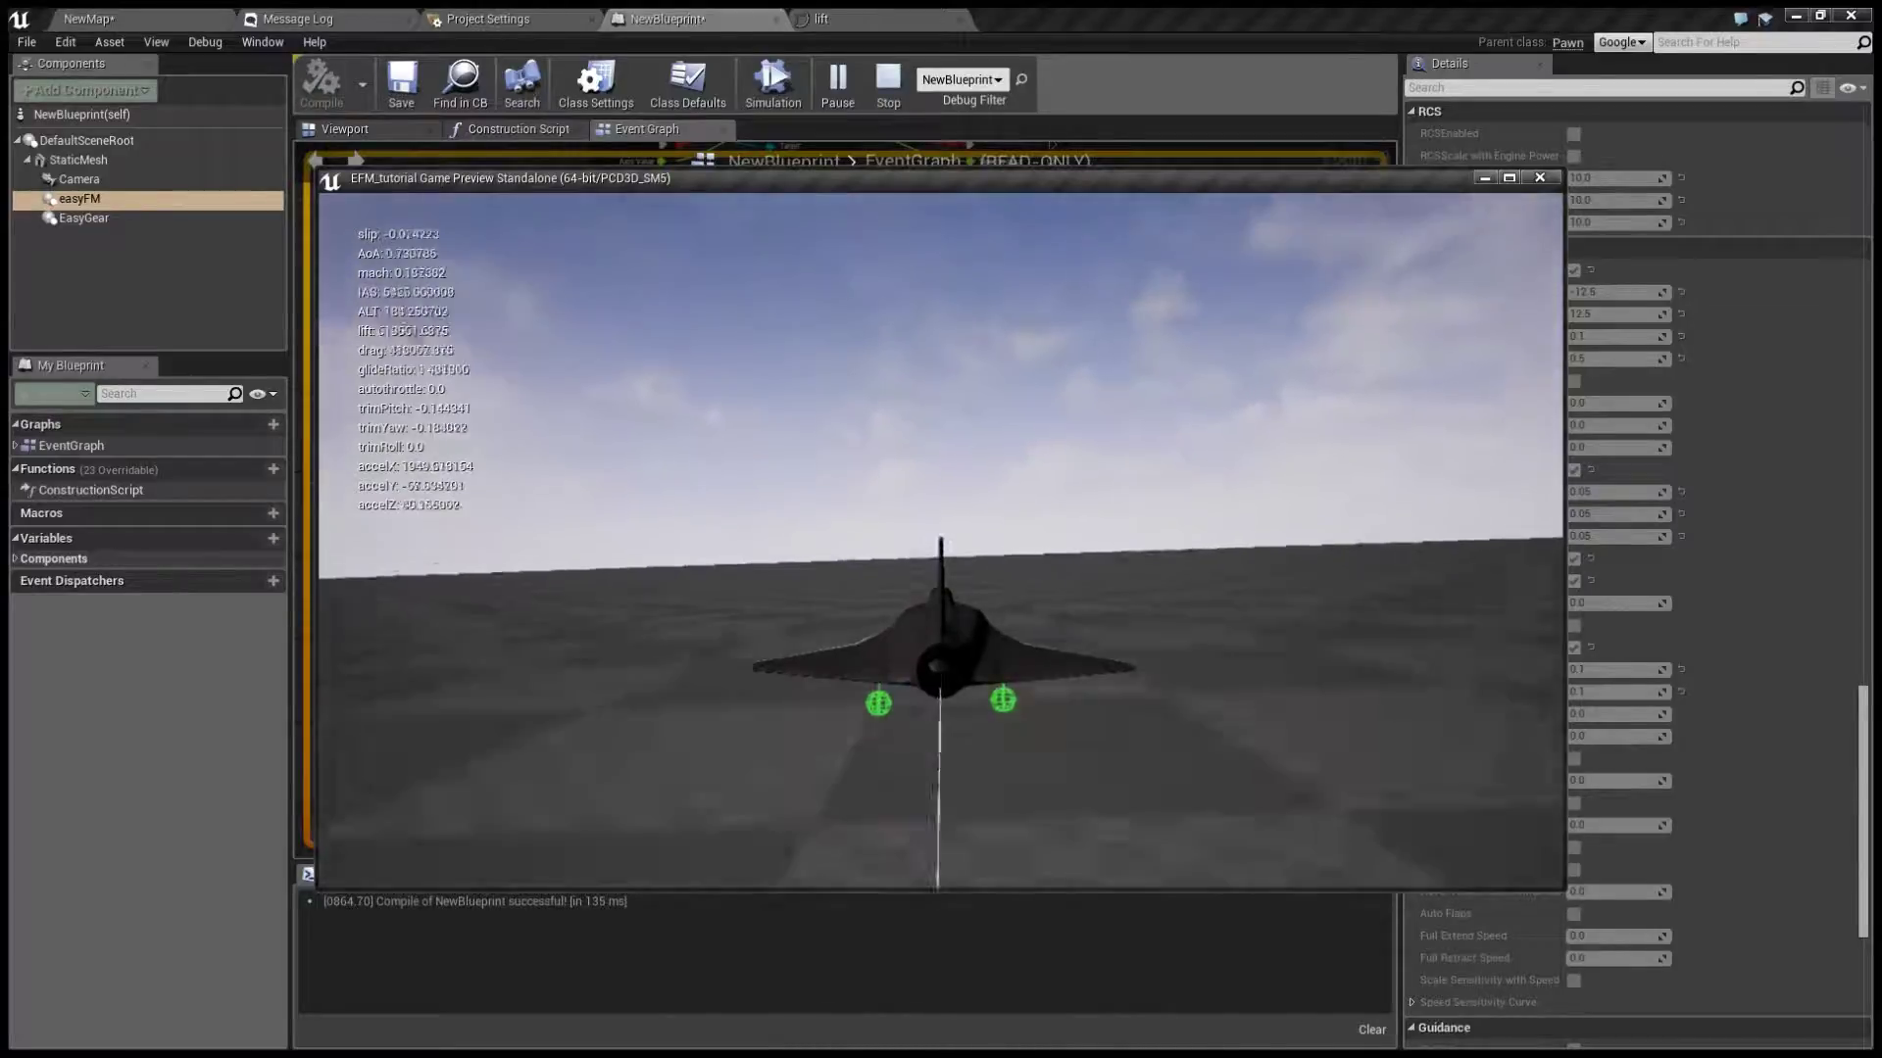
Retract the landing gear with G, fly to check auto trim, then stop play with Esc
{"action": "key", "text": "g"}
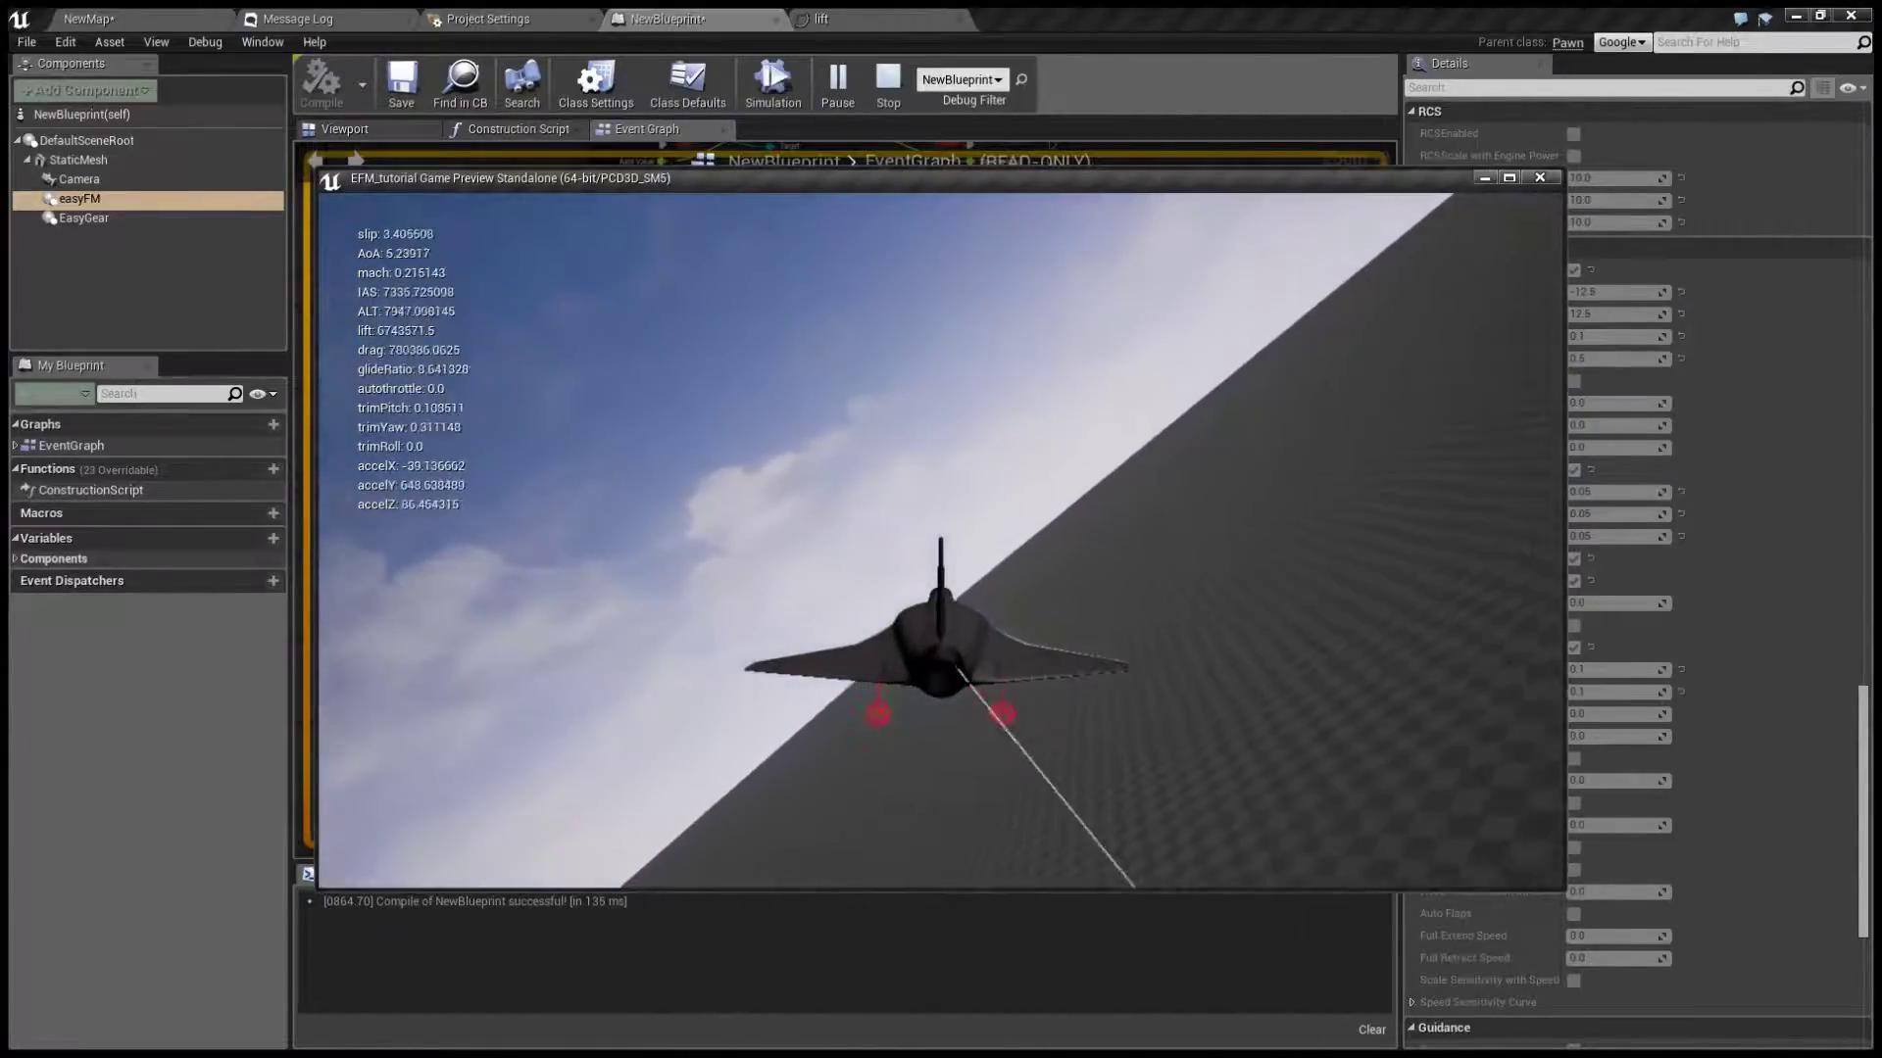
{"action": "key", "text": "Escape"}
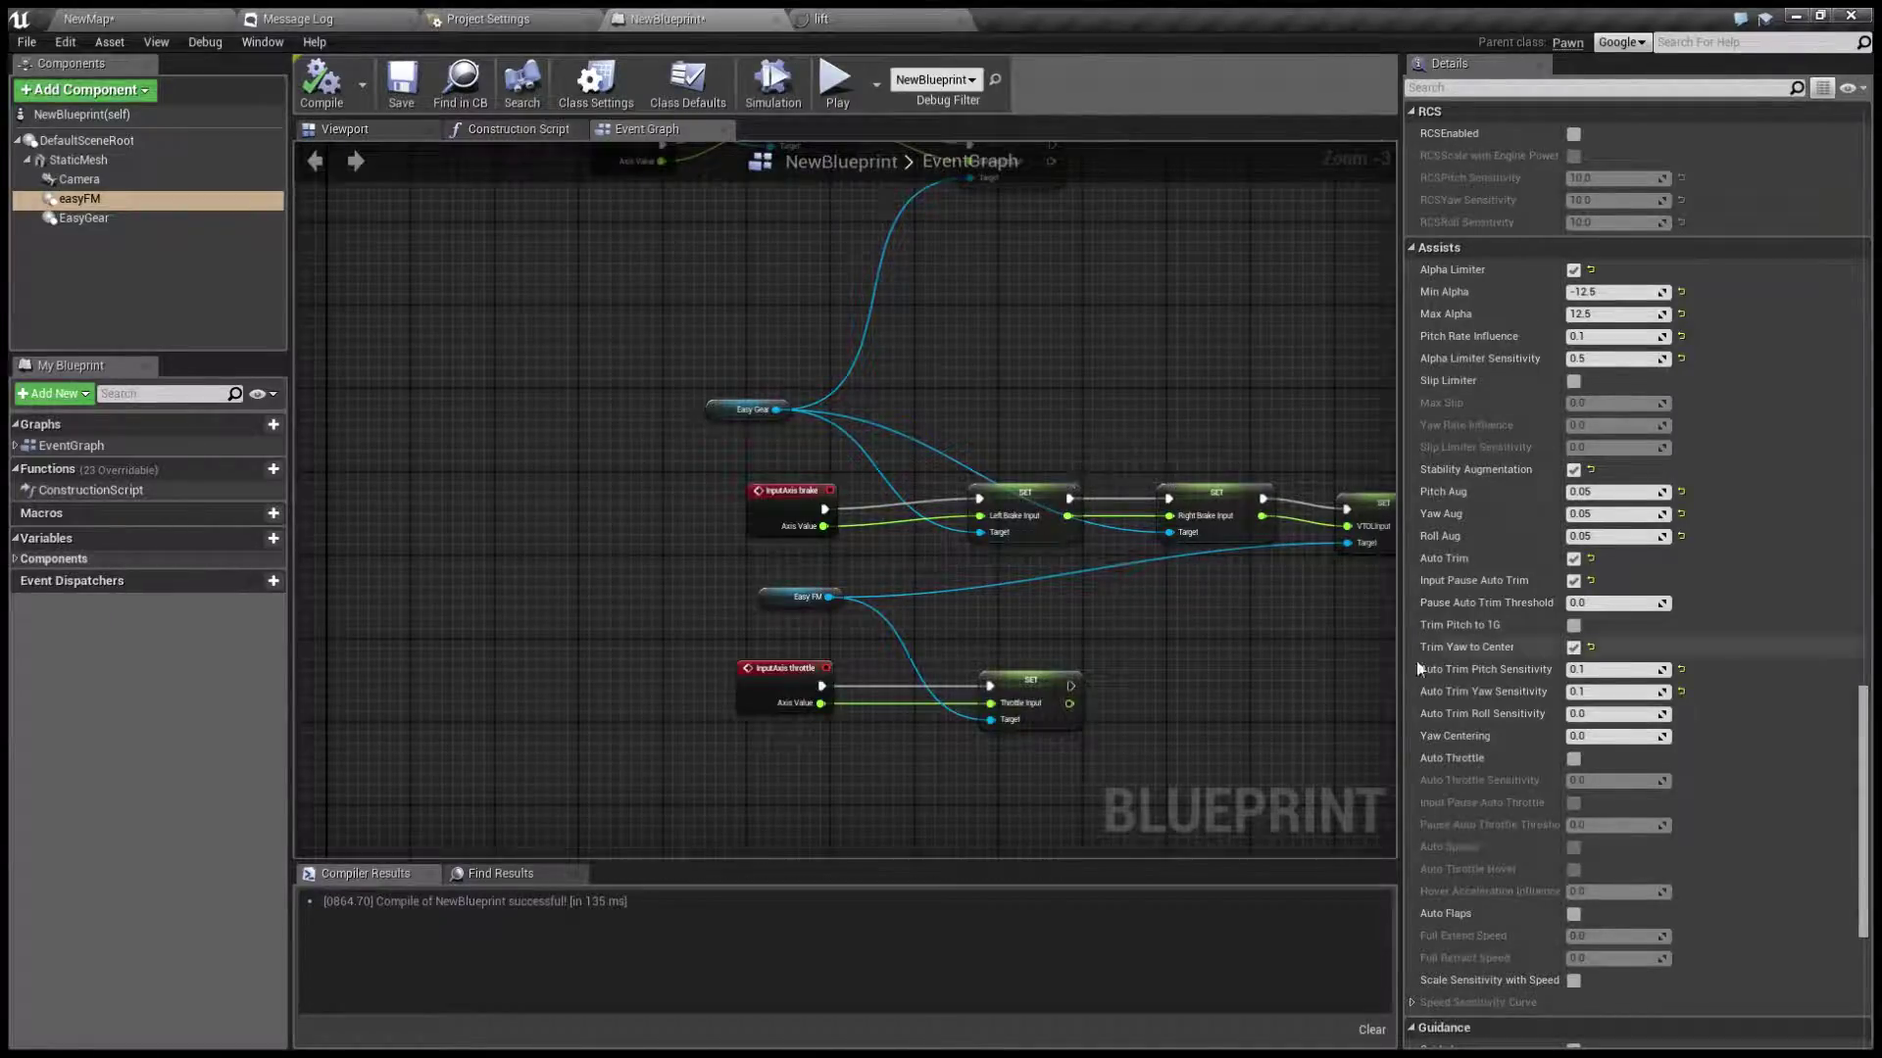
Enable Auto Throttle at 0.1 sensitivity with Input Pause Auto Throttle, then launch a test flight
{"action": "left_click", "coordinate": [1574, 761]}
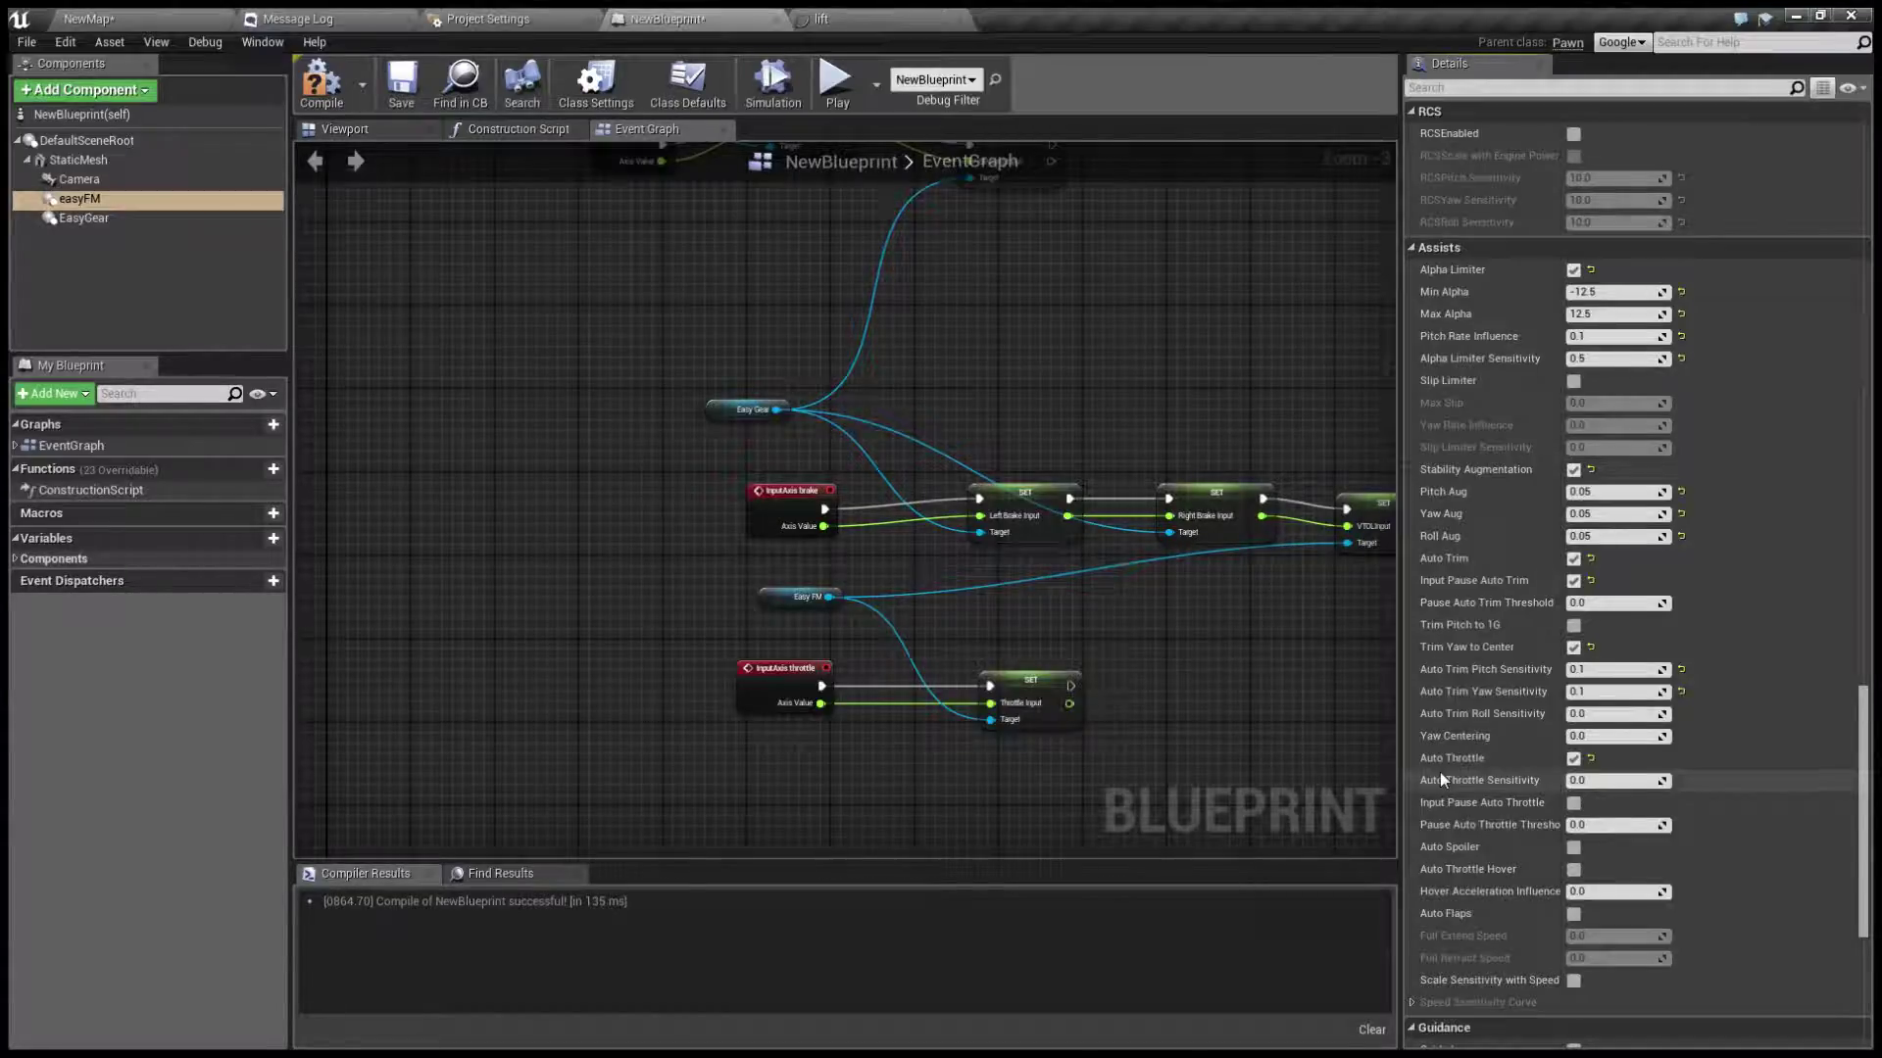
{"action": "left_click", "coordinate": [1572, 780]}
{"action": "type", "text": "0.1"}
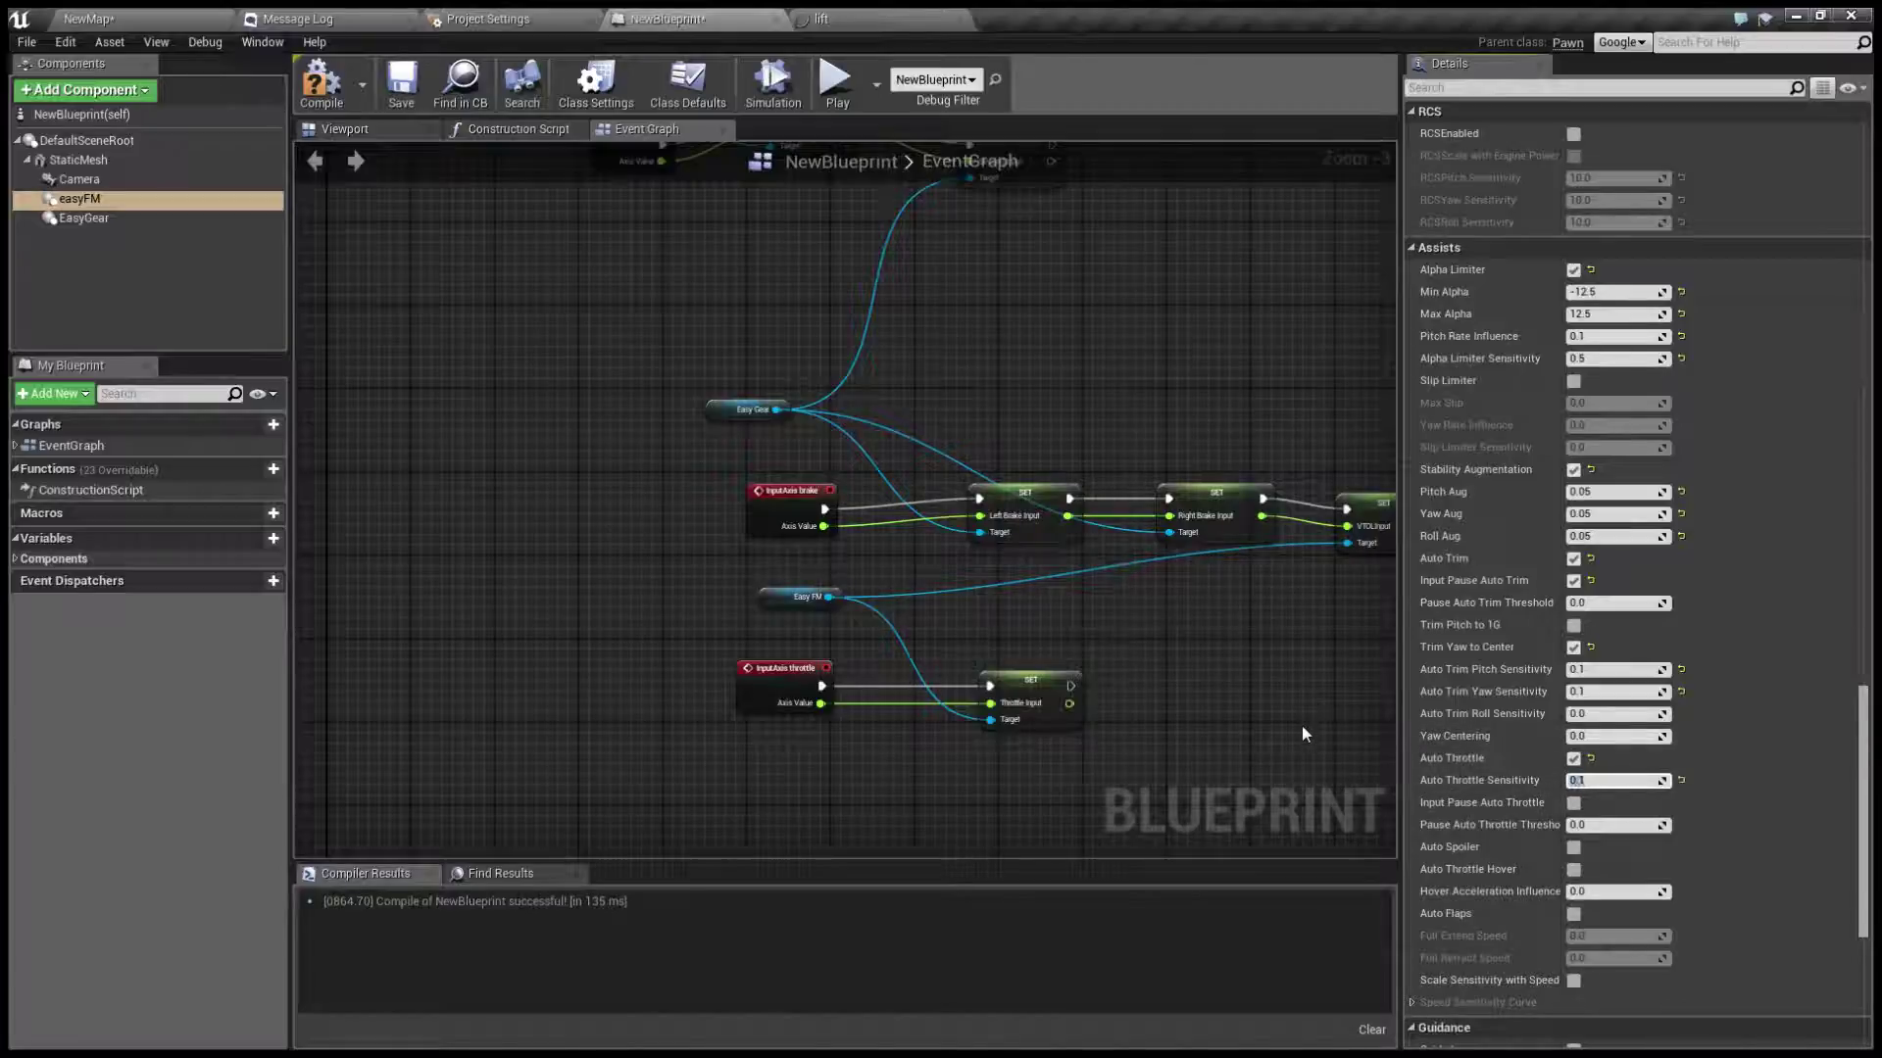
{"action": "left_click", "coordinate": [1466, 804]}
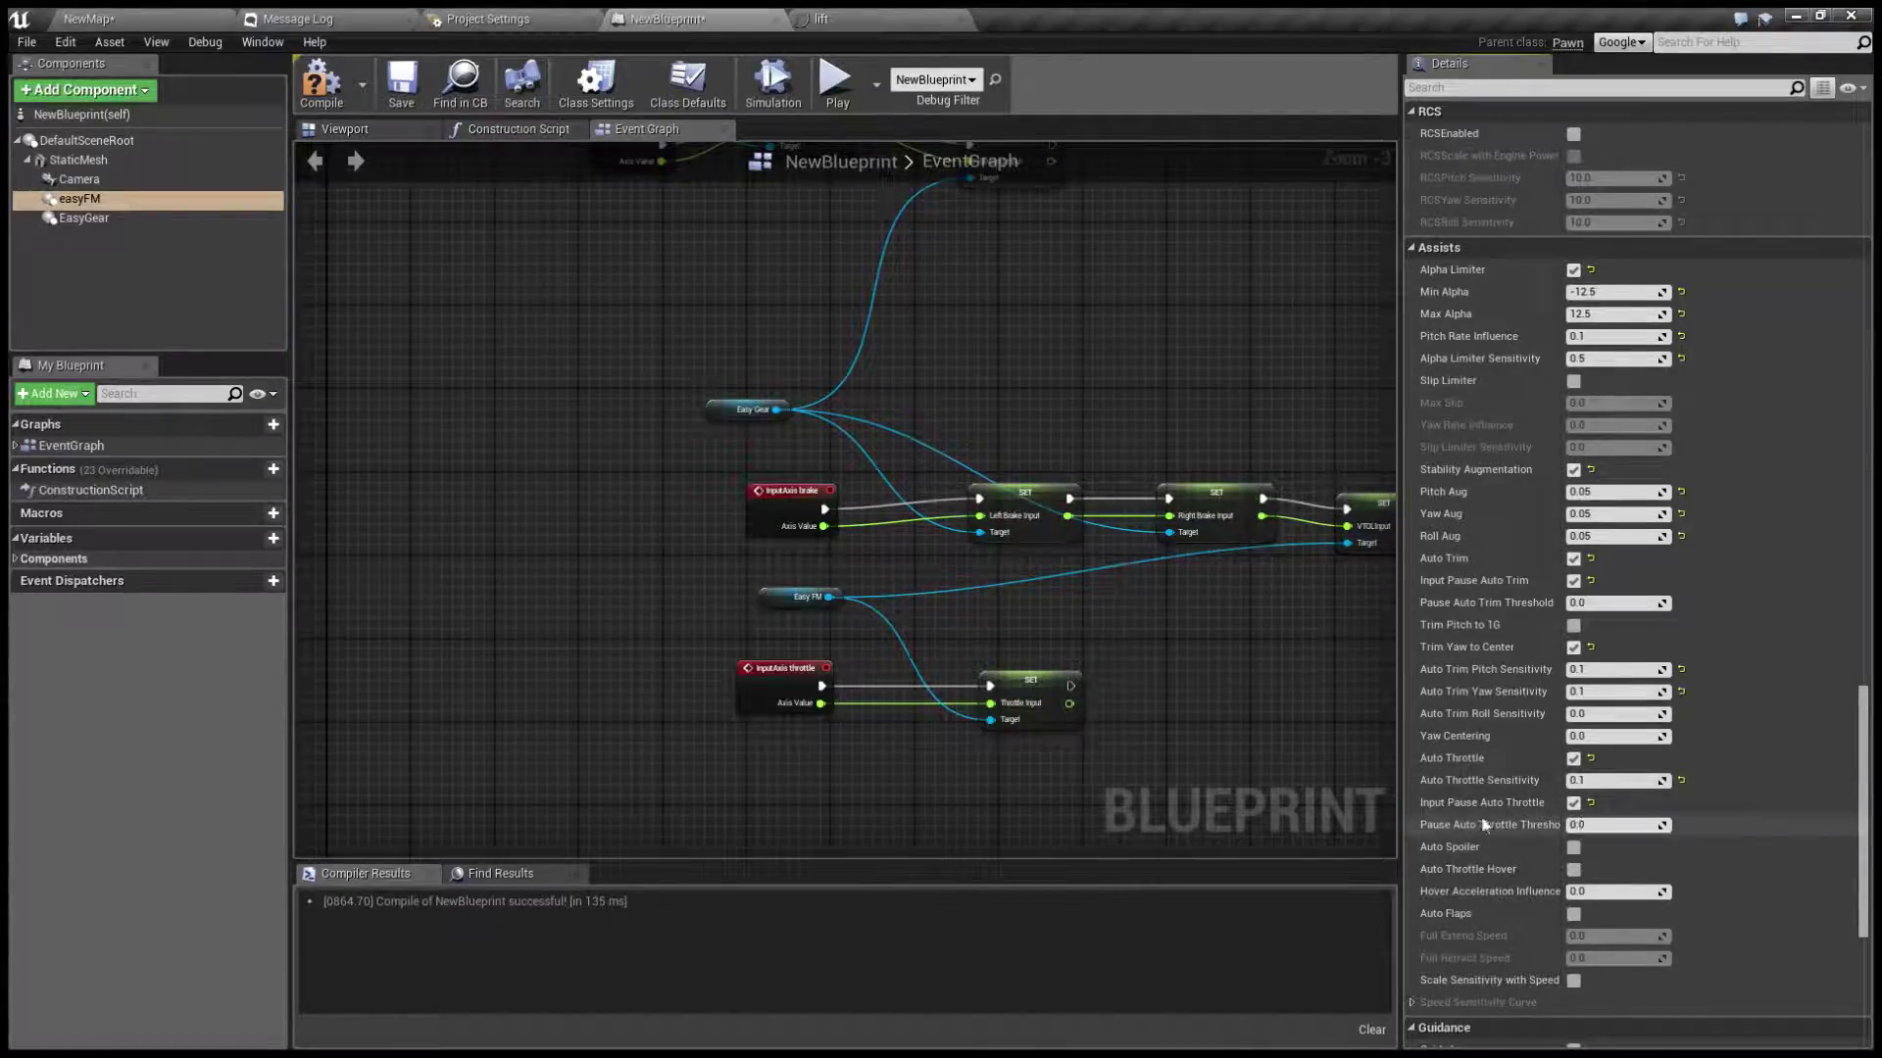
{"action": "left_click", "coordinate": [836, 83]}
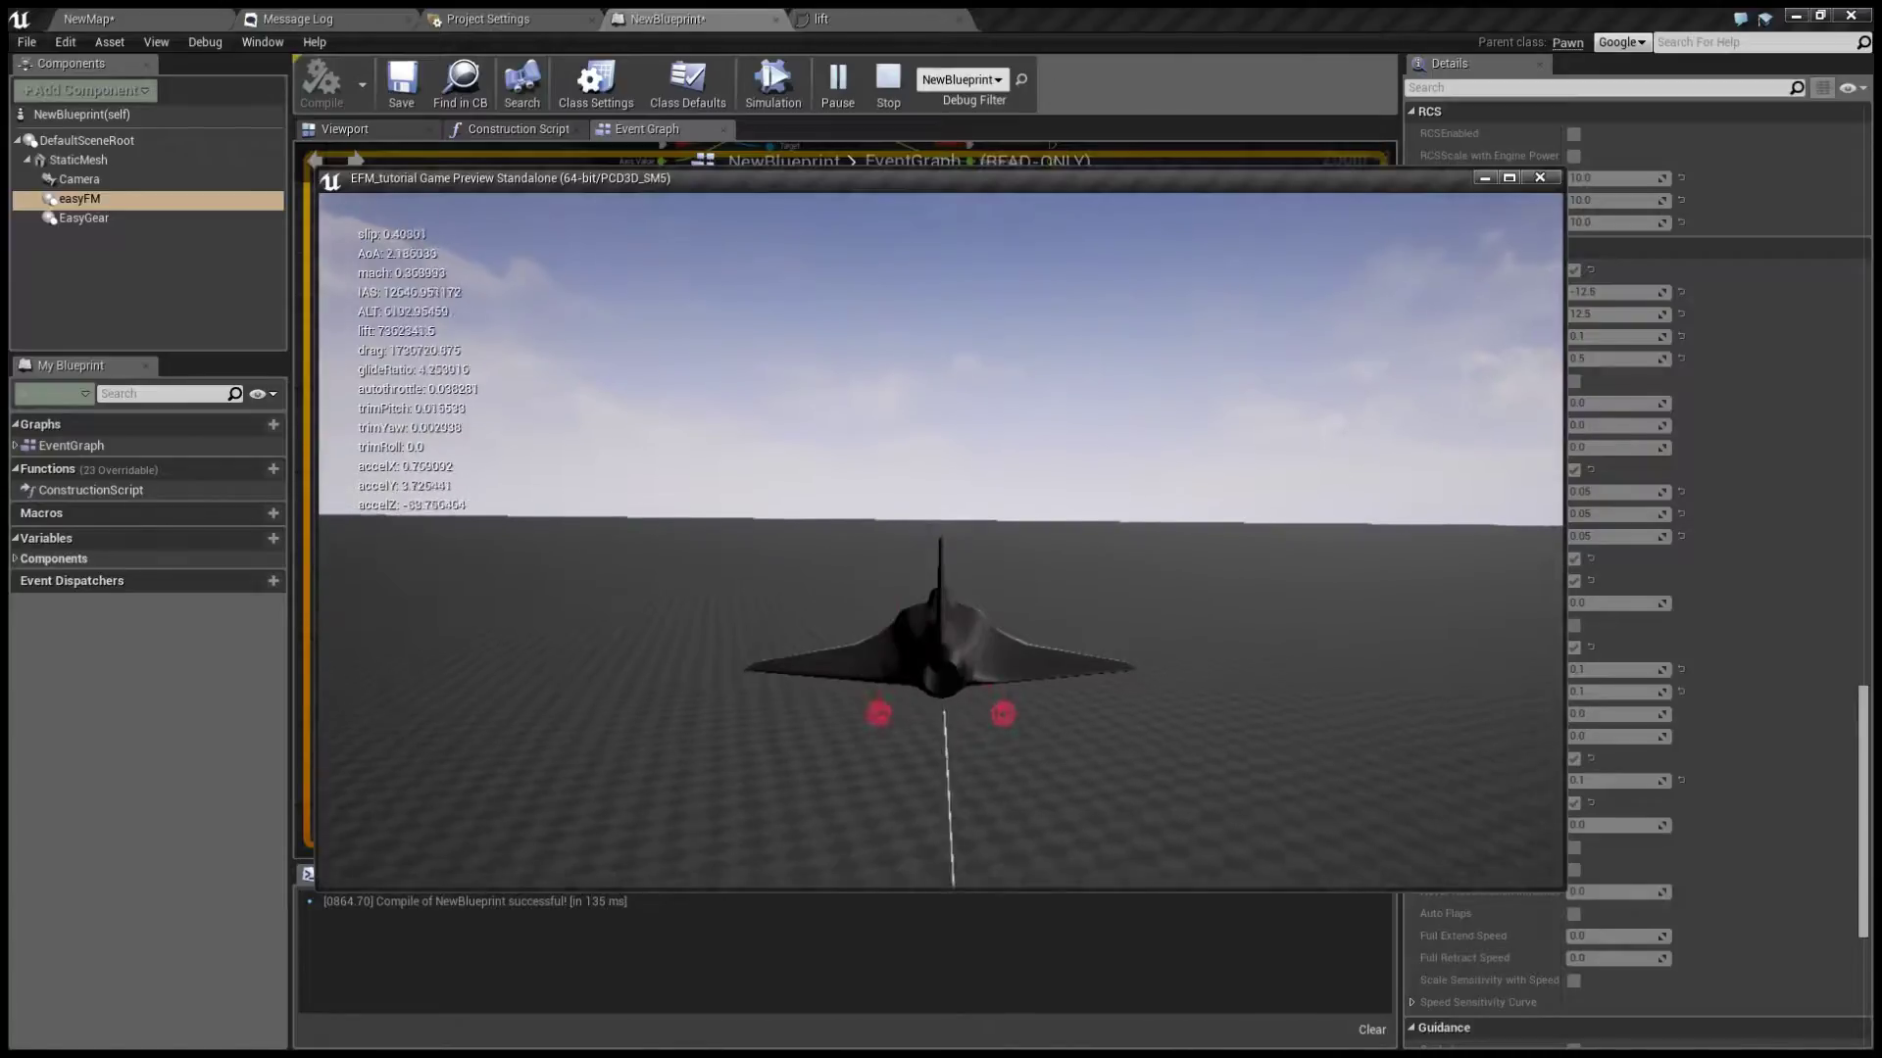
End the auto-throttle test flight with Esc and return to the Event Graph
{"action": "key", "text": "Escape"}
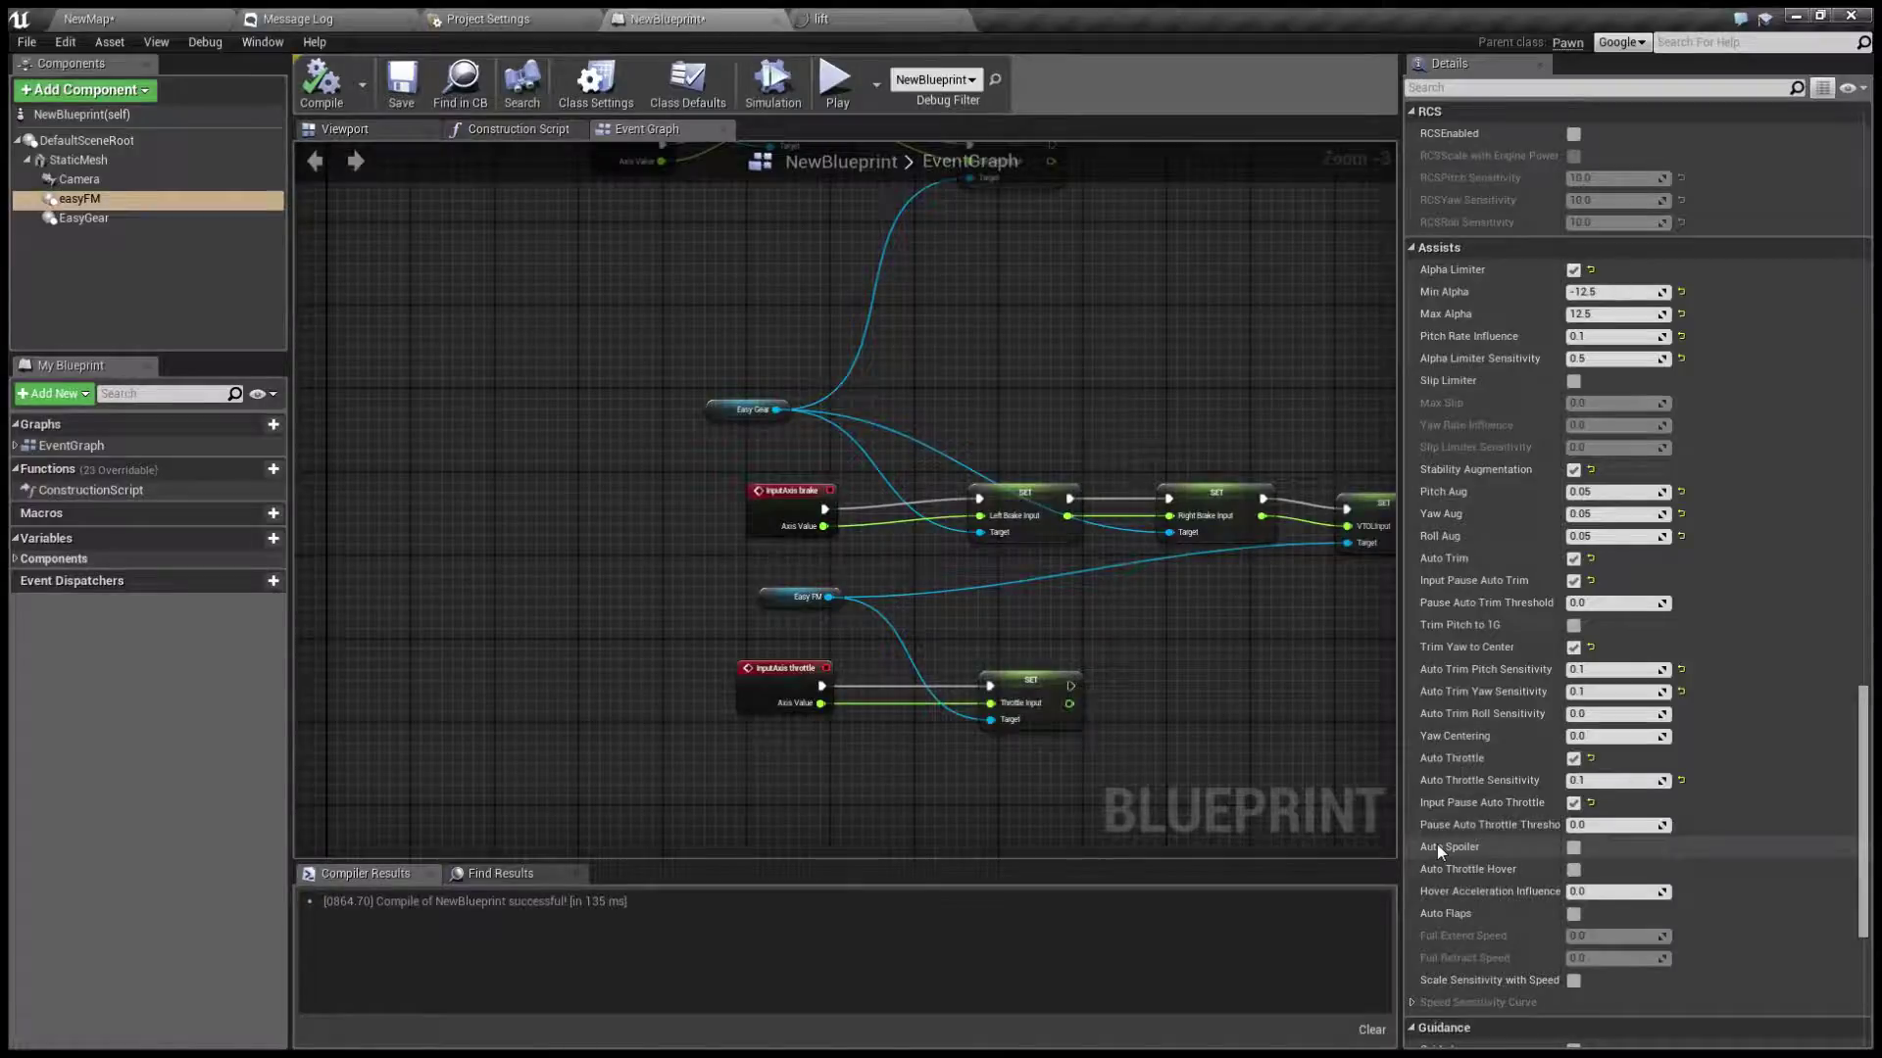
Toggle Auto Throttle off and back on so it stays enabled
{"action": "left_click", "coordinate": [1573, 758]}
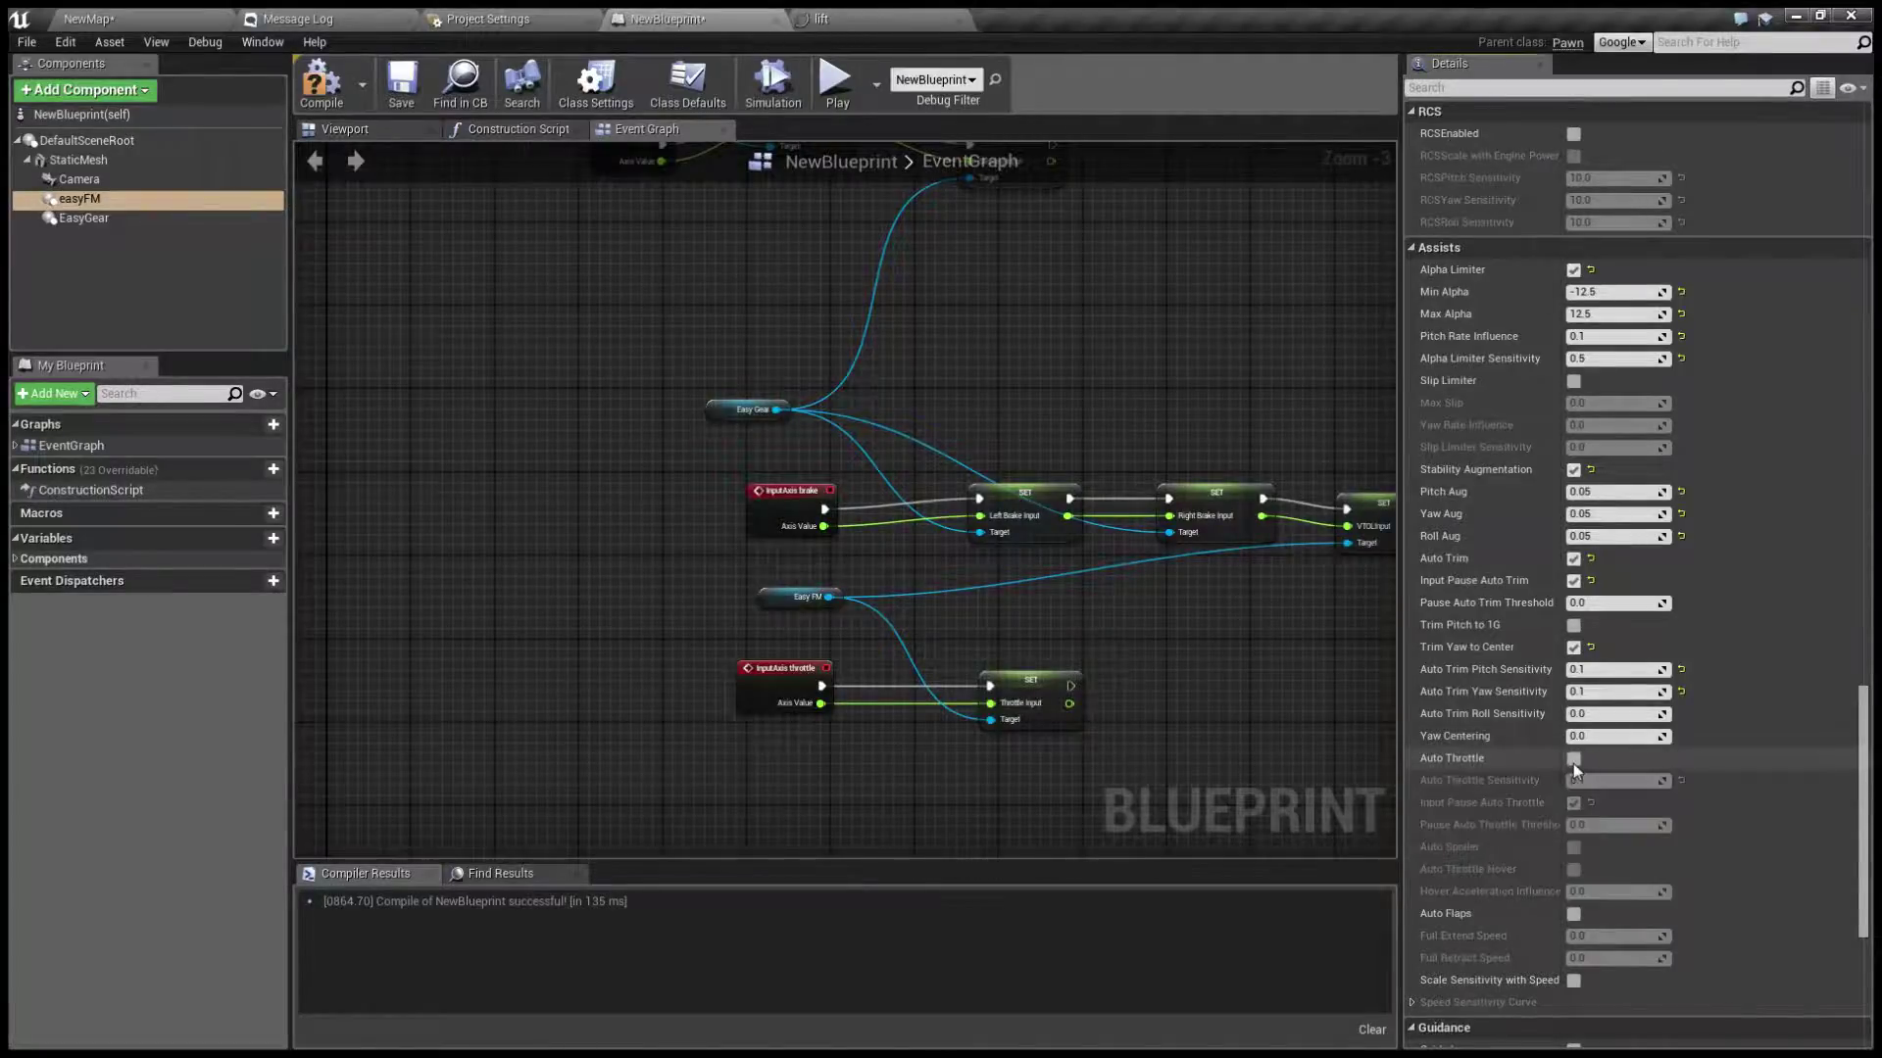
{"action": "left_click", "coordinate": [1573, 759]}
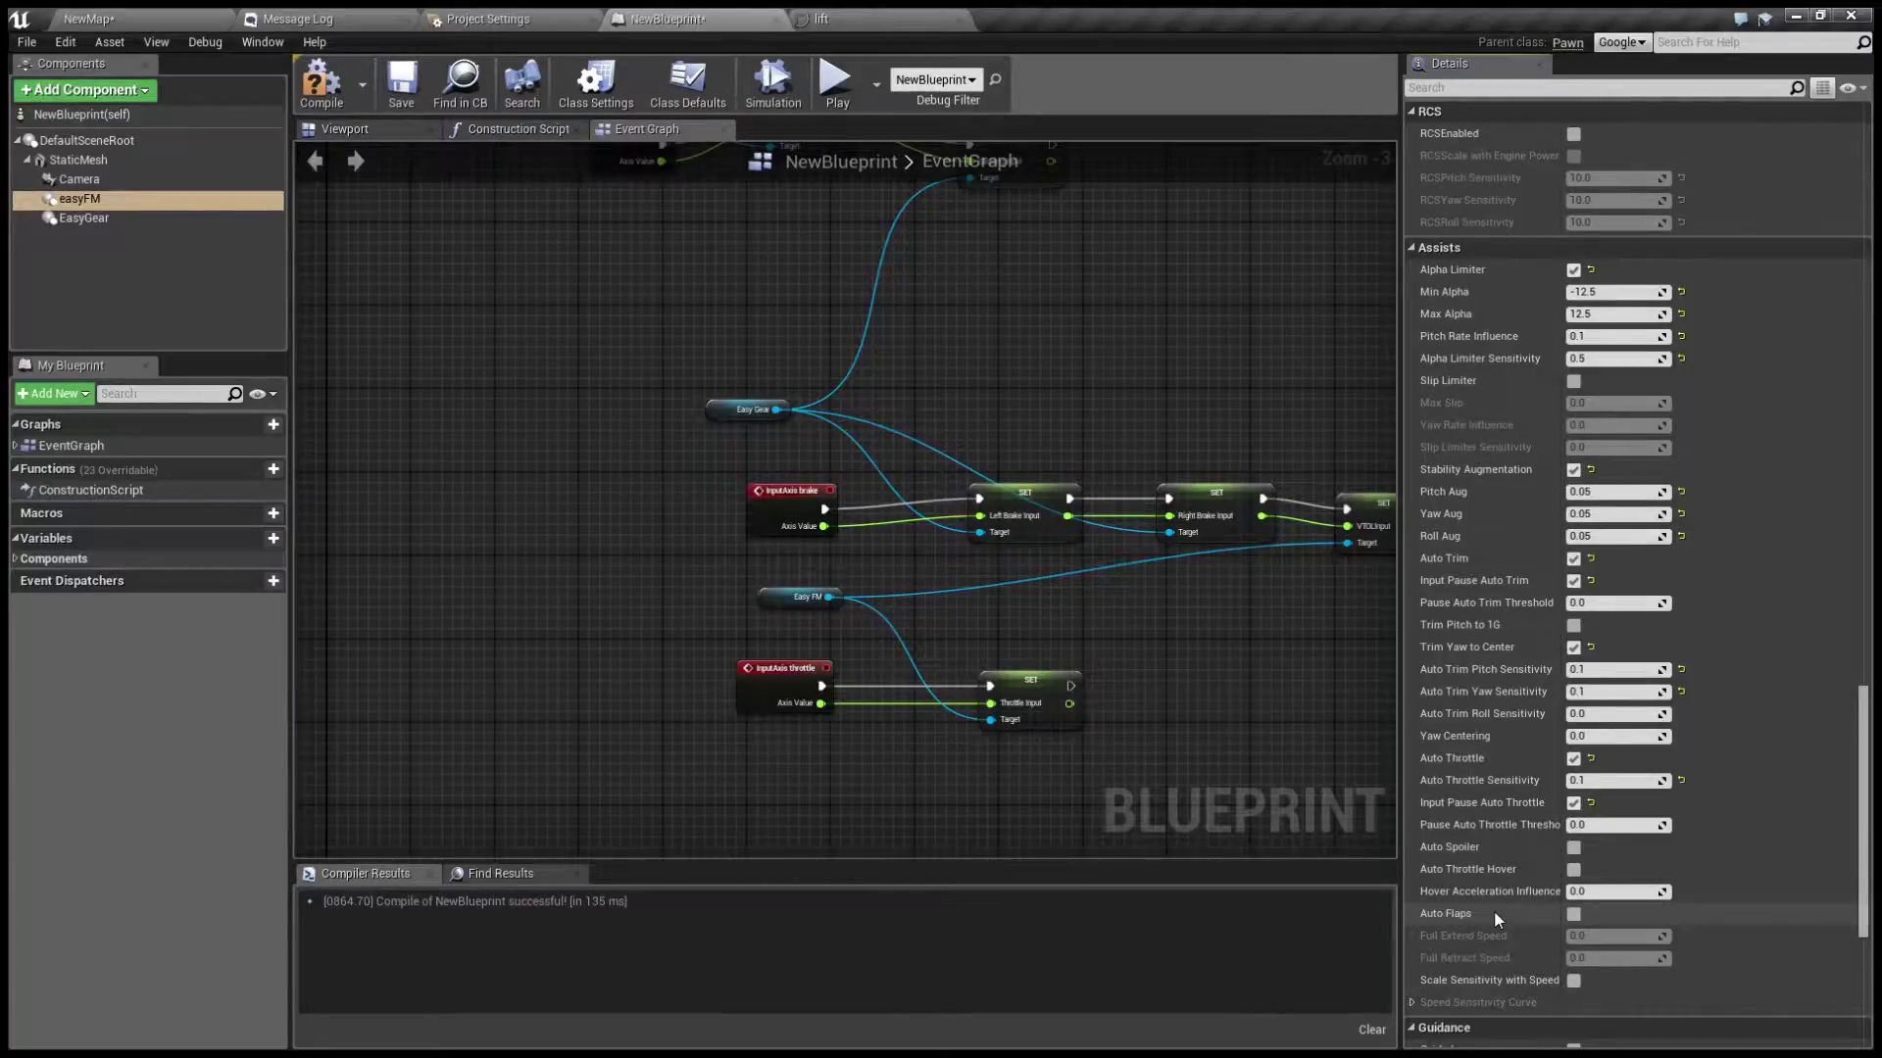
{"action": "left_click", "coordinate": [1573, 913]}
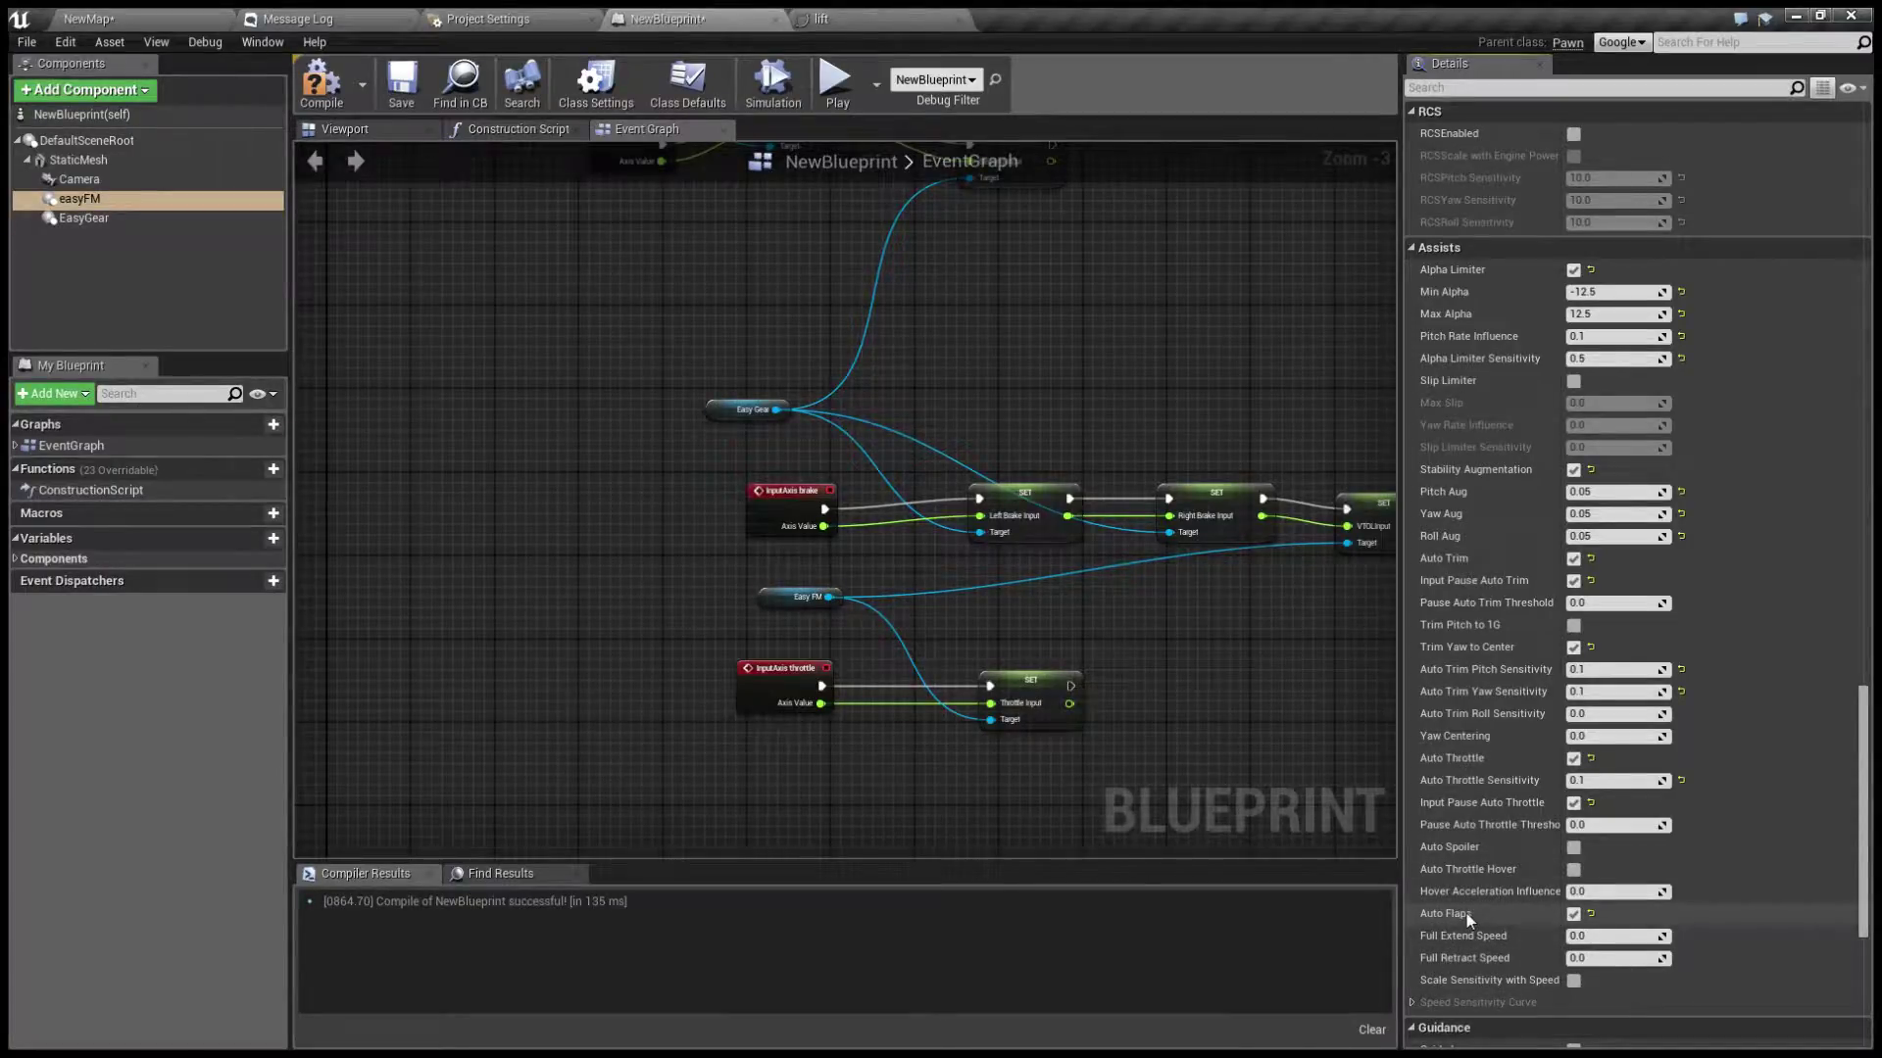
{"action": "left_click", "coordinate": [1580, 934]}
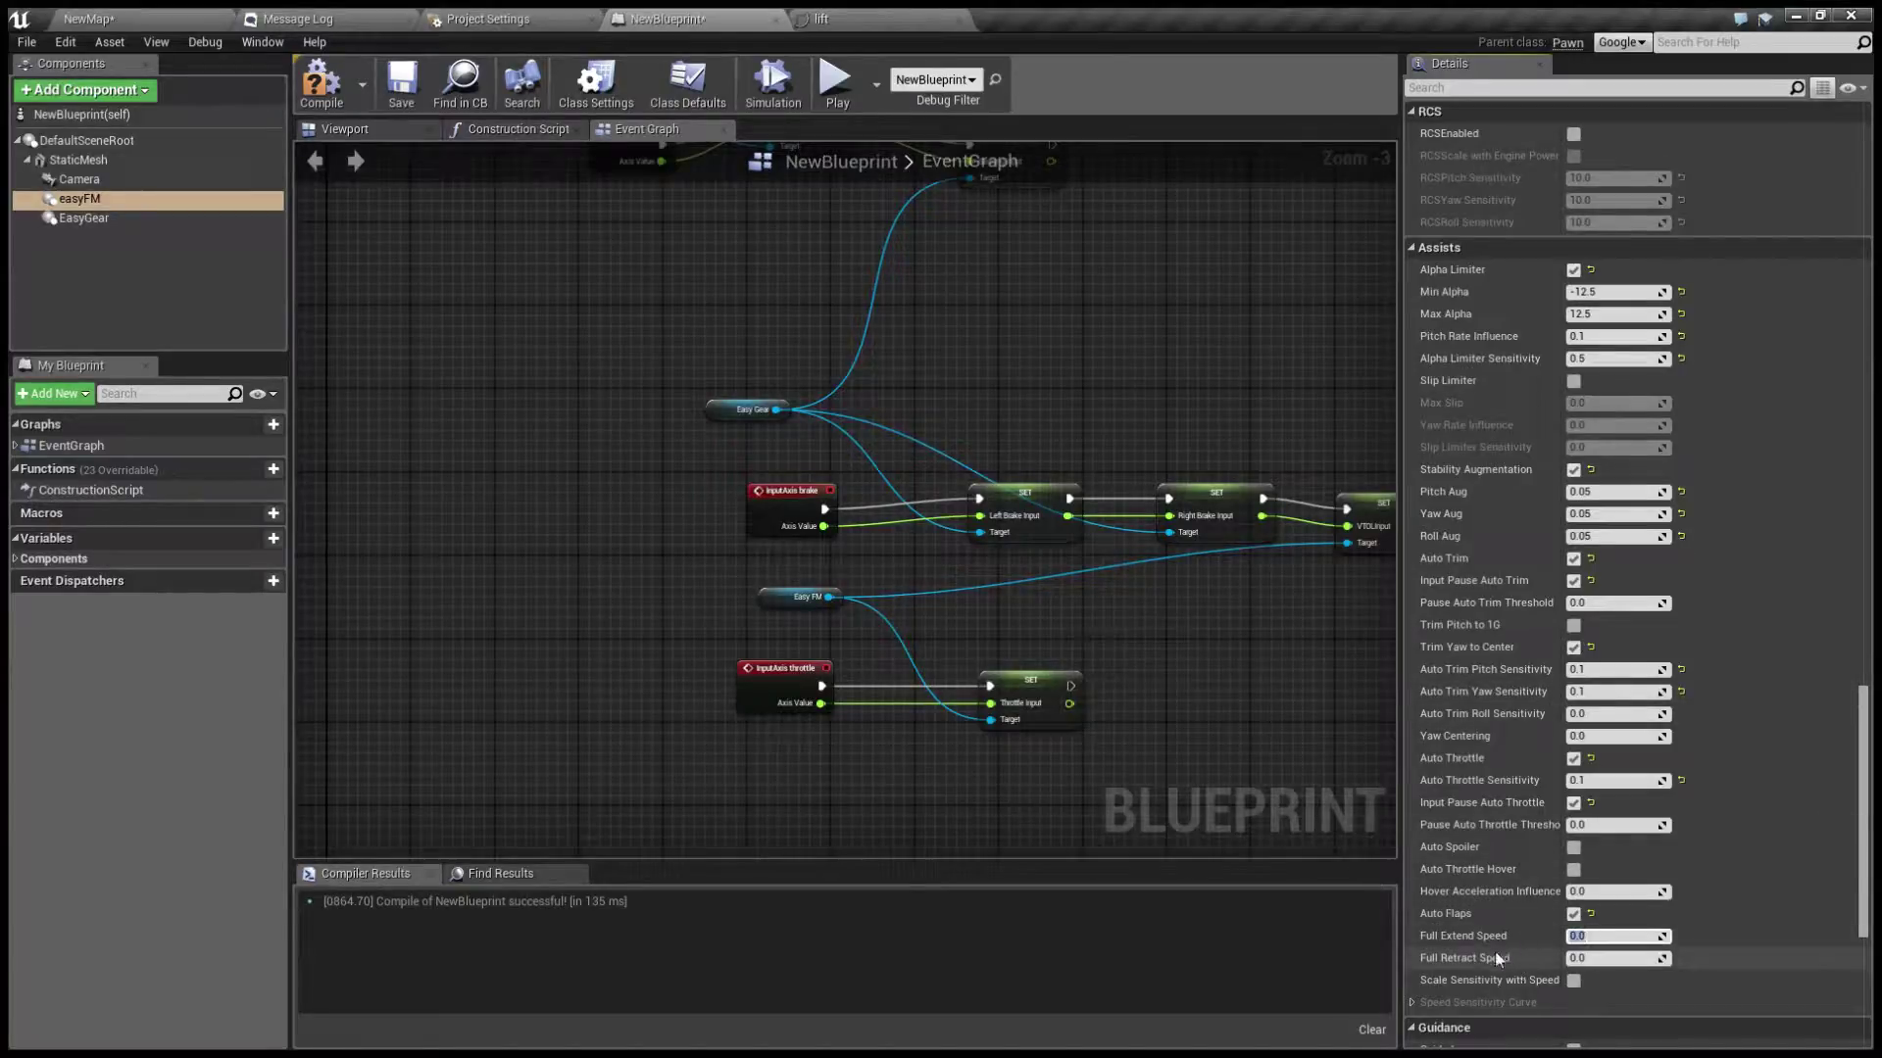
{"action": "key", "text": "Tab"}
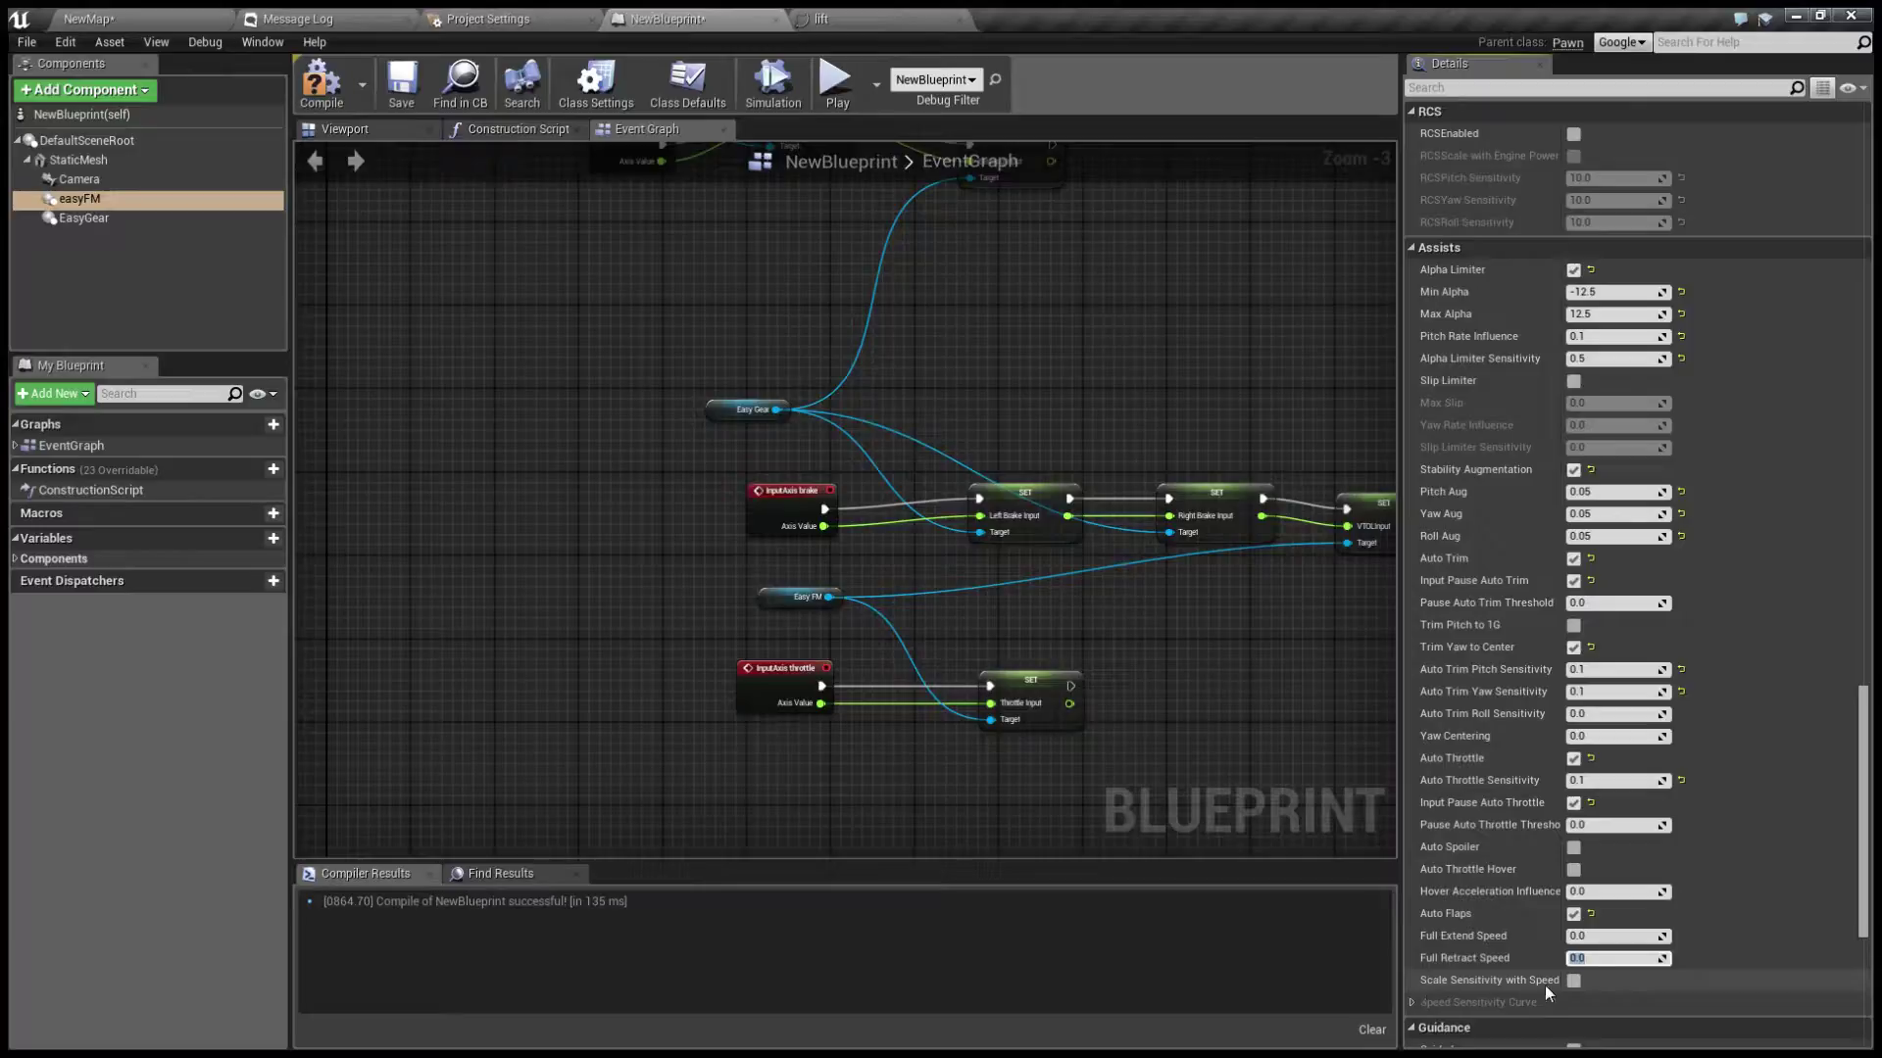
Enable Scale Sensitivity with Speed and expand the Speed Sensitivity Curve settings
{"action": "left_click", "coordinate": [1573, 980]}
{"action": "left_click", "coordinate": [1412, 1001]}
{"action": "scroll", "coordinate": [1436, 874], "scroll_direction": "down", "scroll_amount": 3}
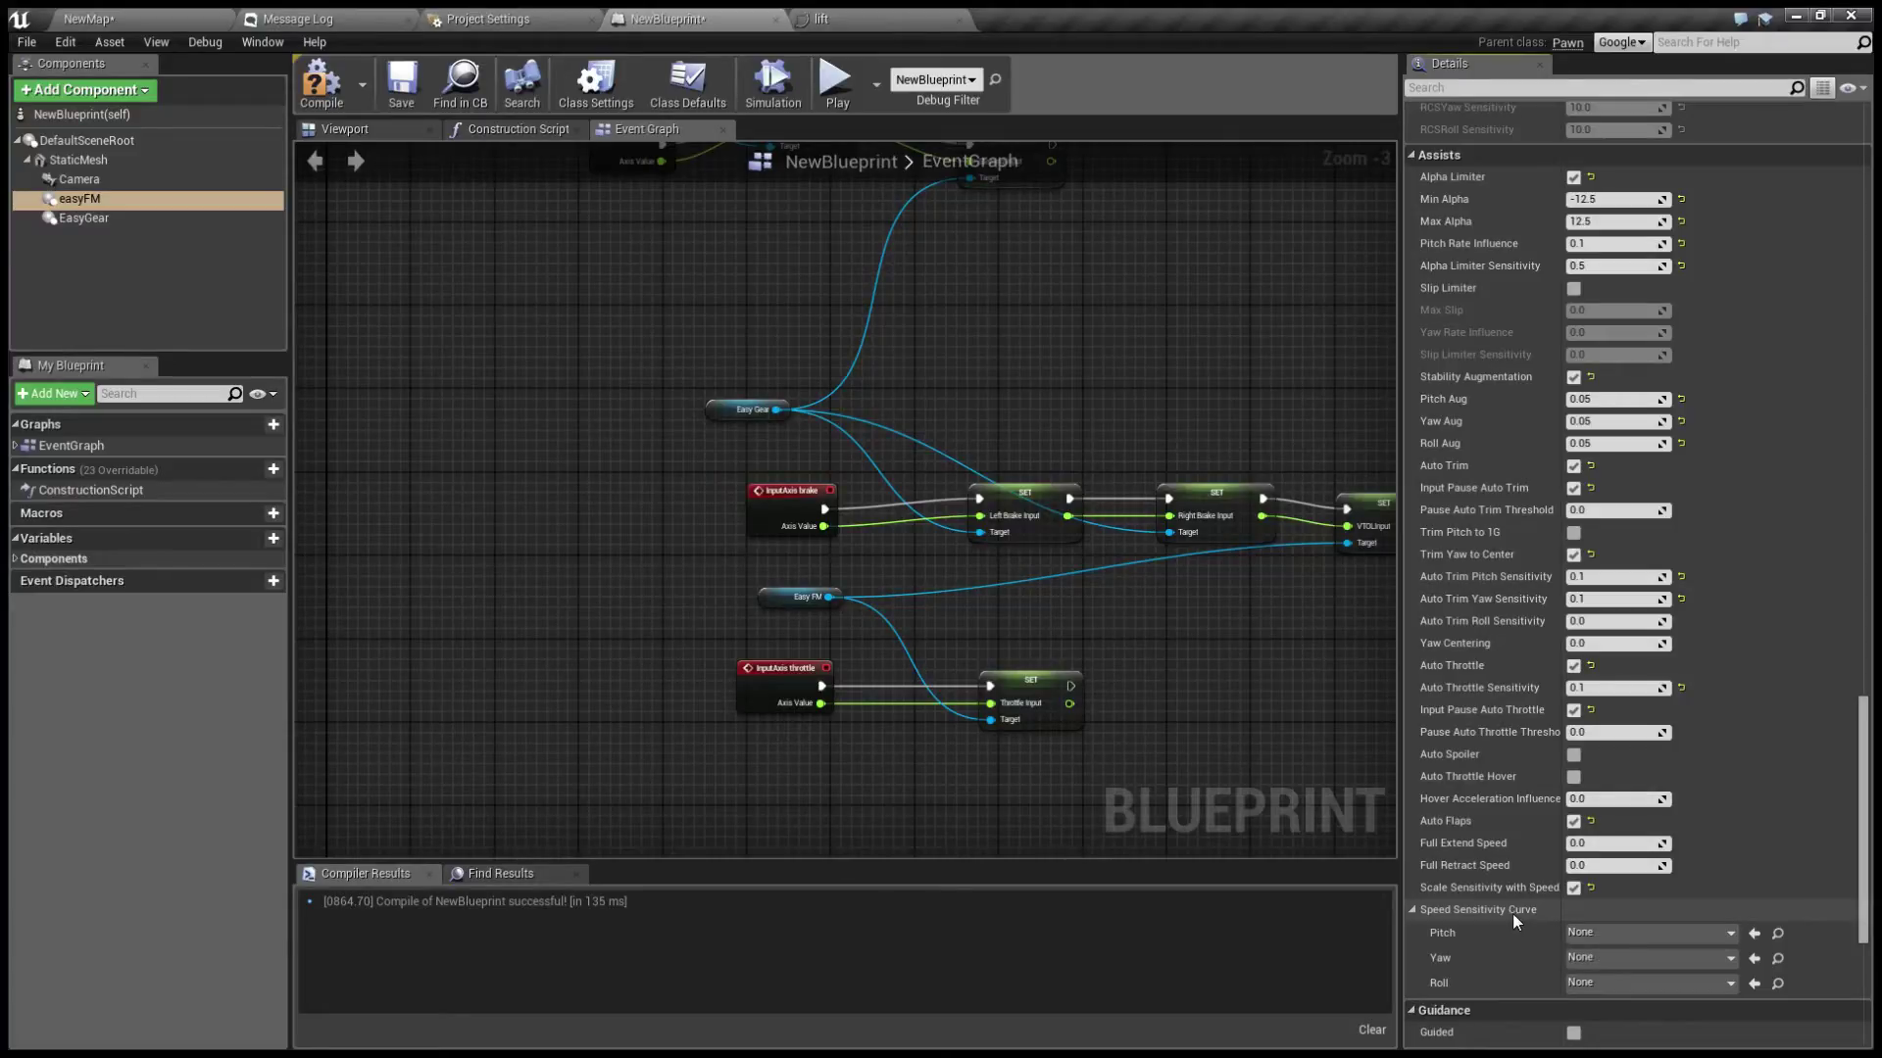
{"action": "scroll", "coordinate": [1441, 666], "scroll_direction": "down", "scroll_amount": 5}
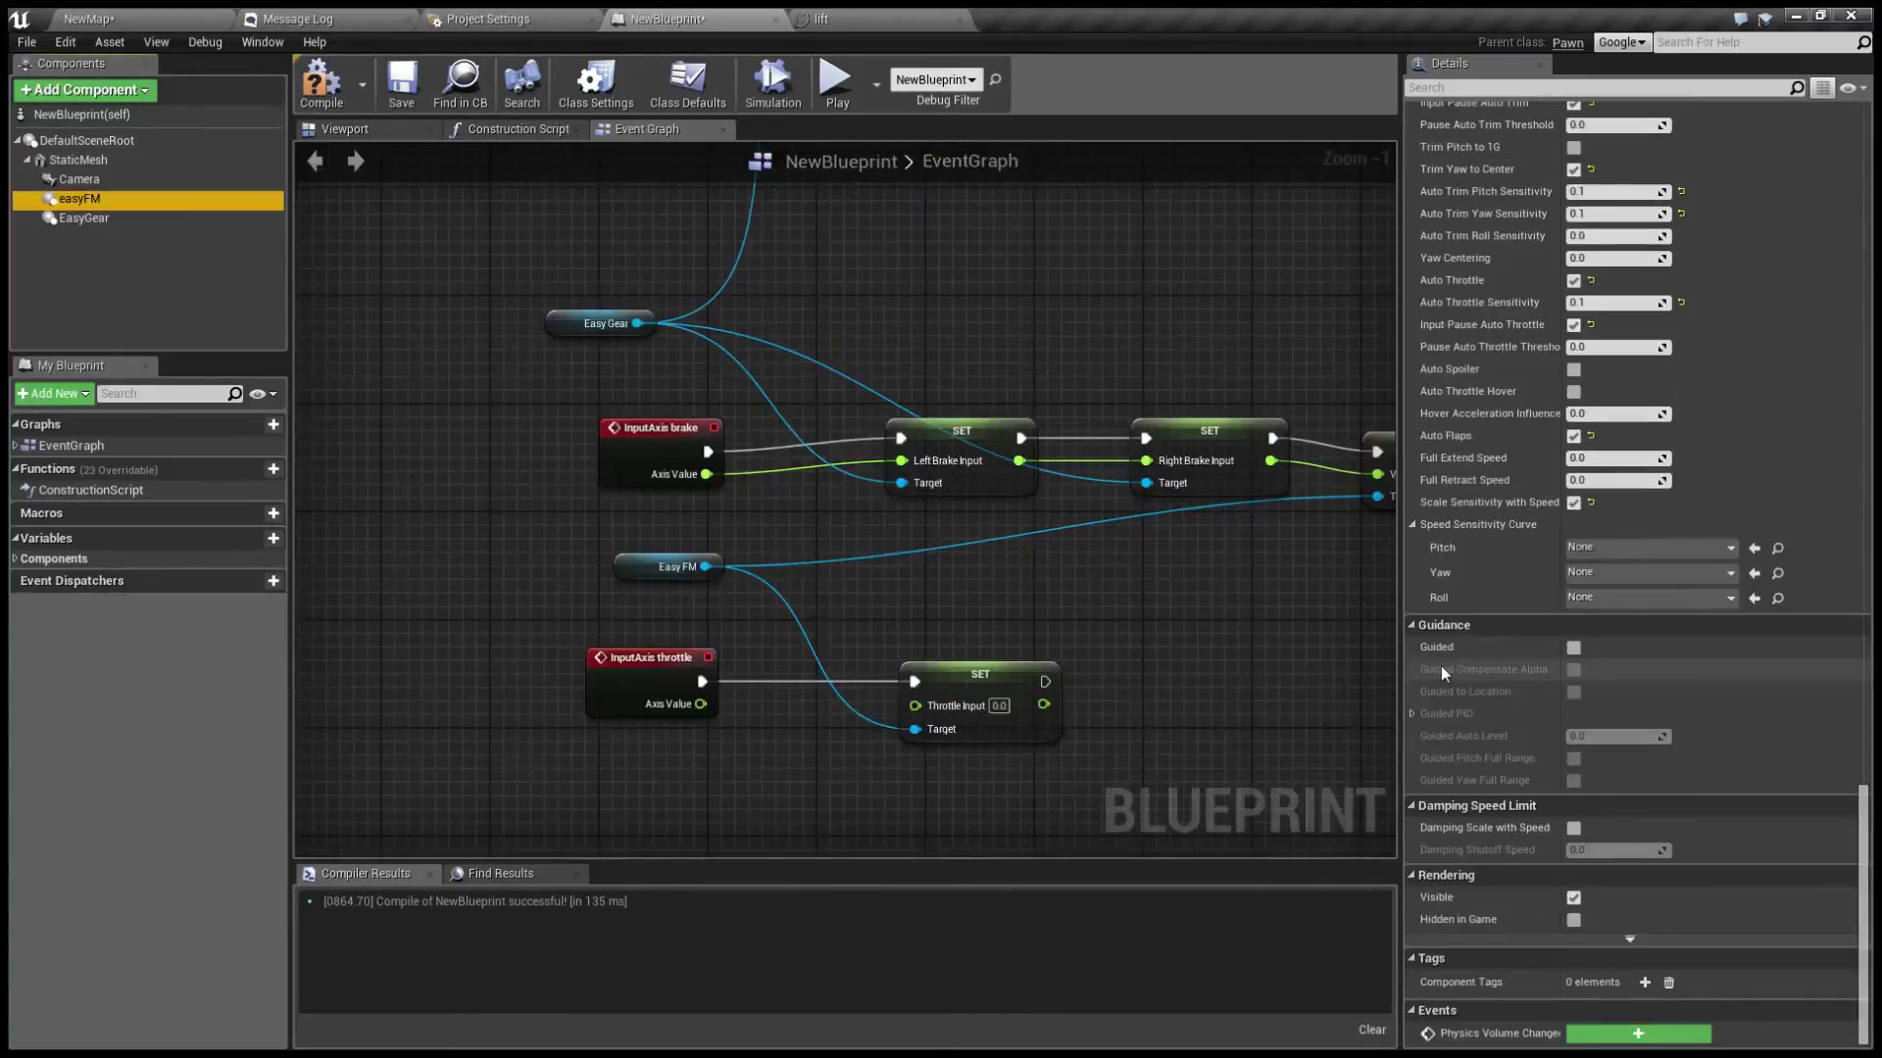